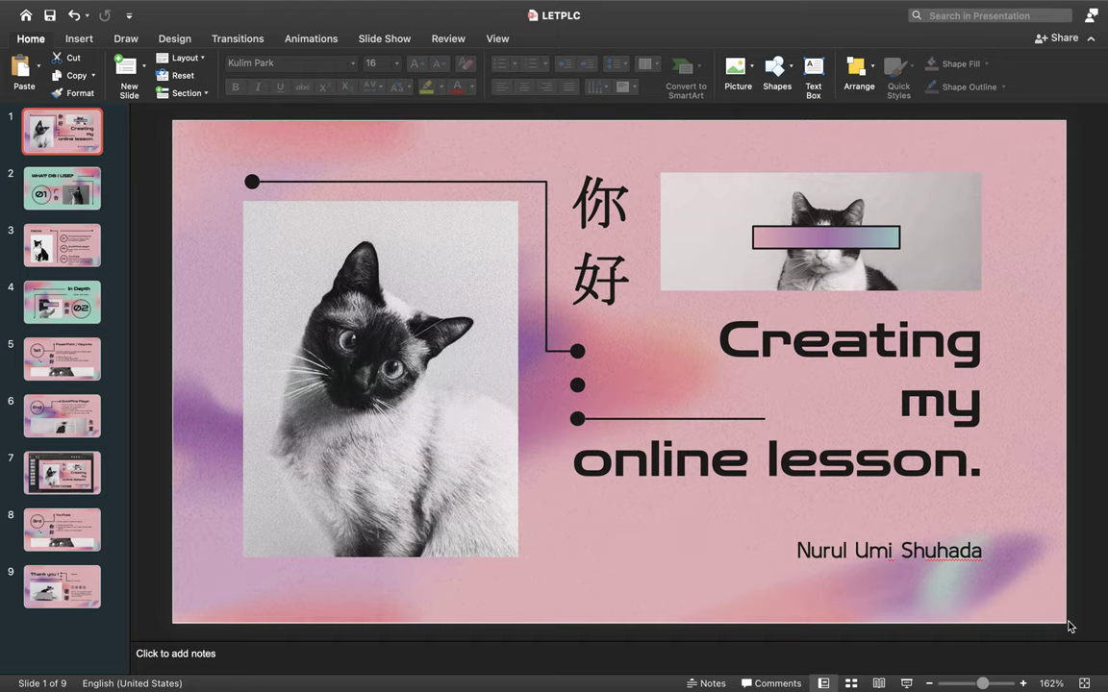
# Step: Page through the LETPLC presentation from the title slide to slide 5, "PowerPoint / Keynote"
pyautogui.press('Down')
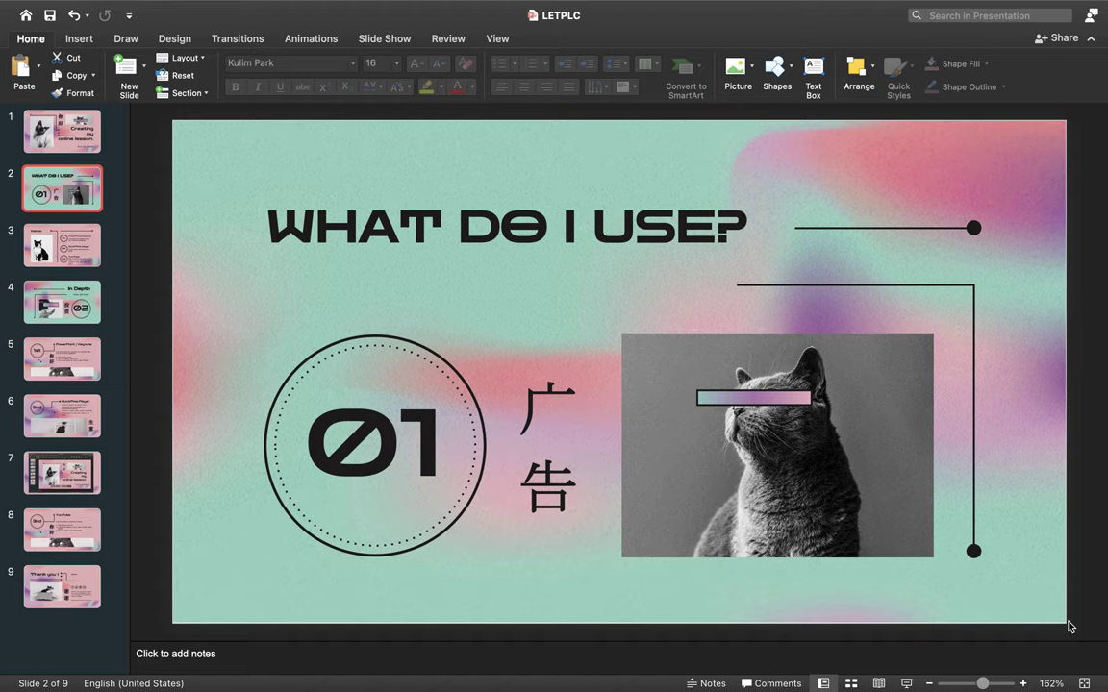
pyautogui.press('Down')
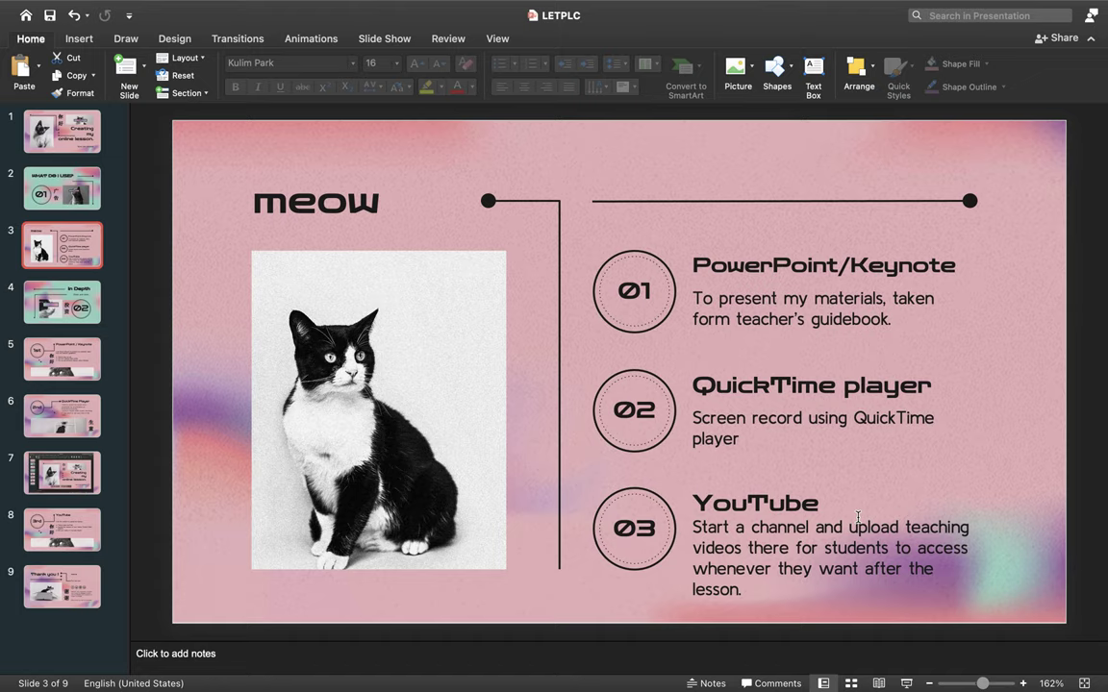
pyautogui.press('Down')
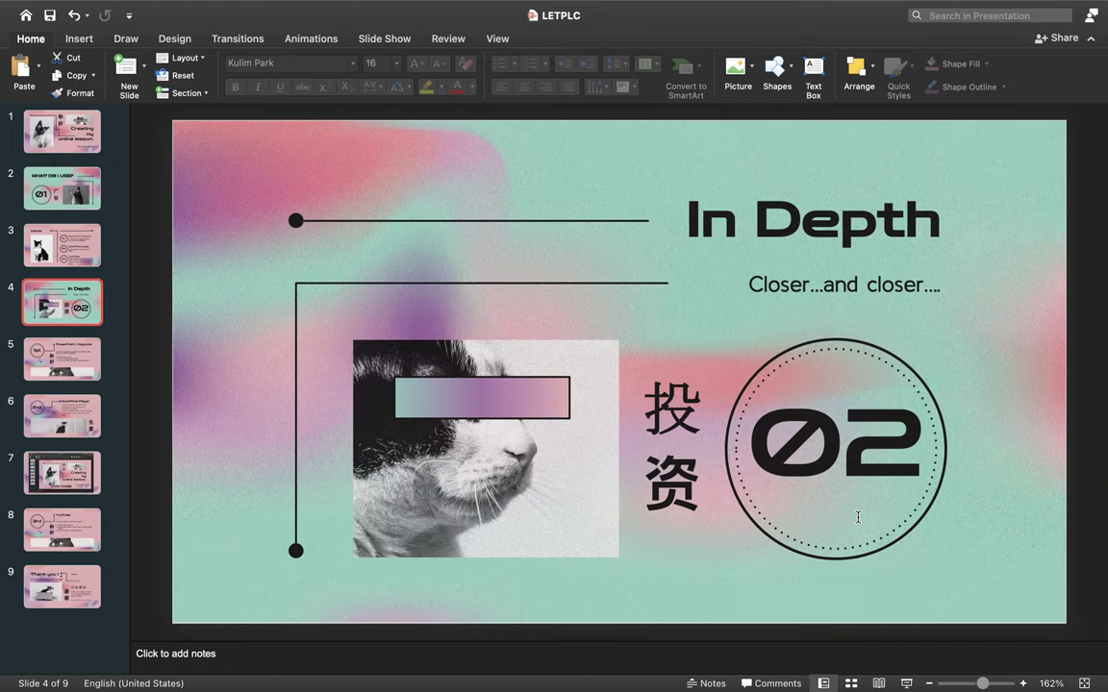
pyautogui.press('Down')
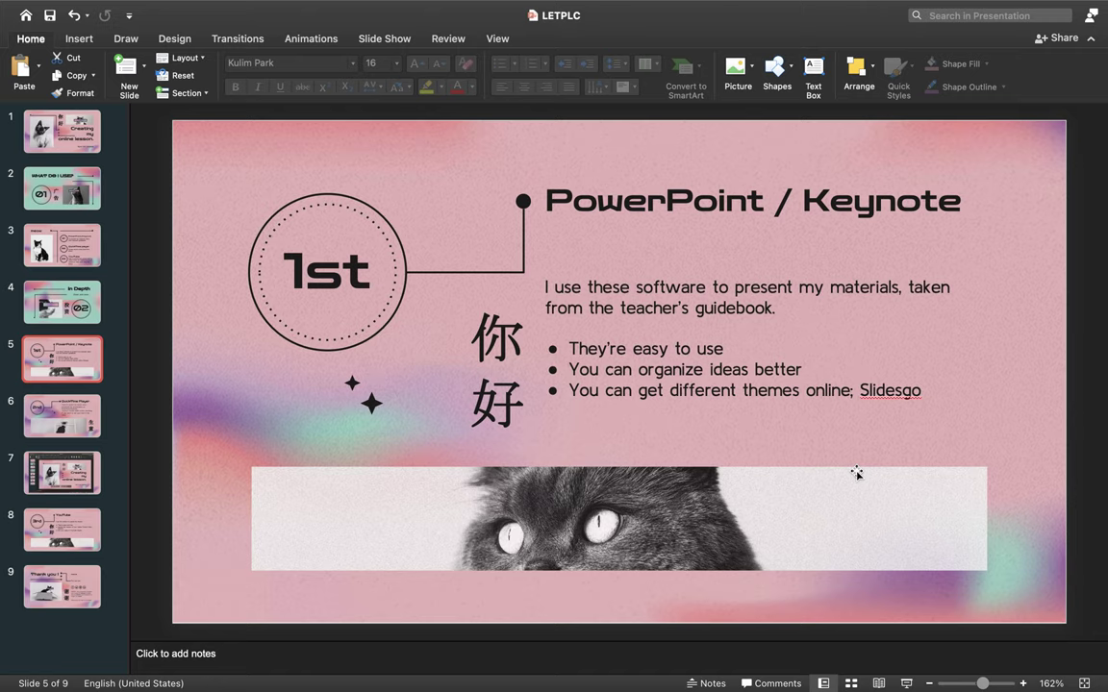
# Step: Switch to the presentation open in Keynote and show the formatting options for the "Welcome to our first English lesson!" title
pyautogui.hotkey('ctrl', 'Up')
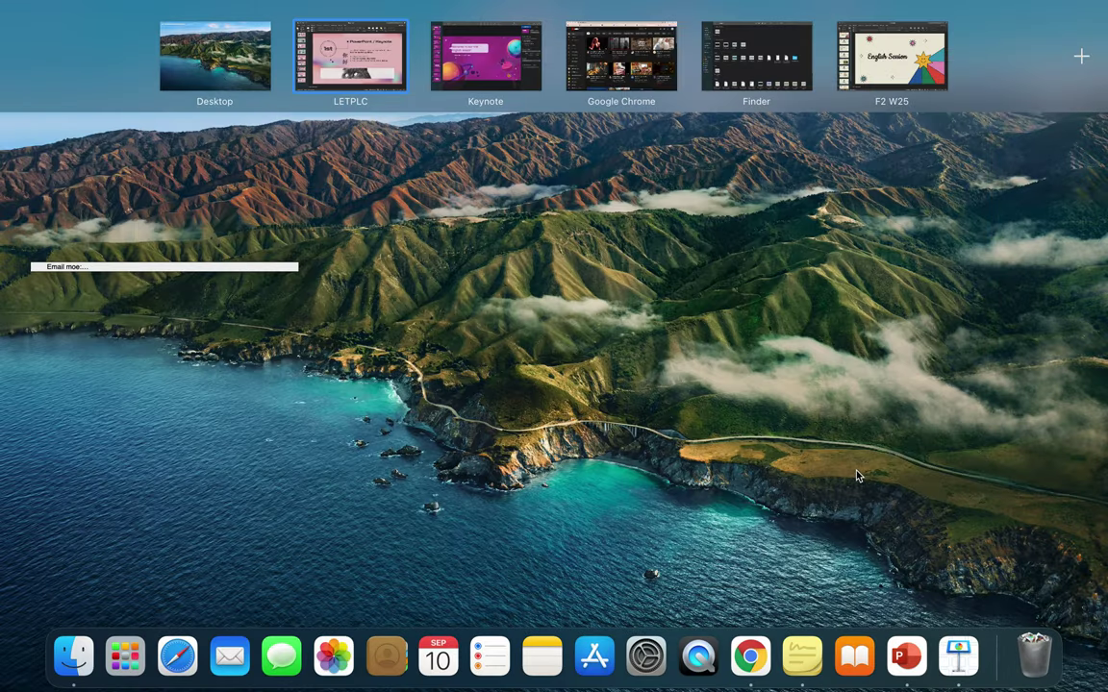
pyautogui.click(520, 70)
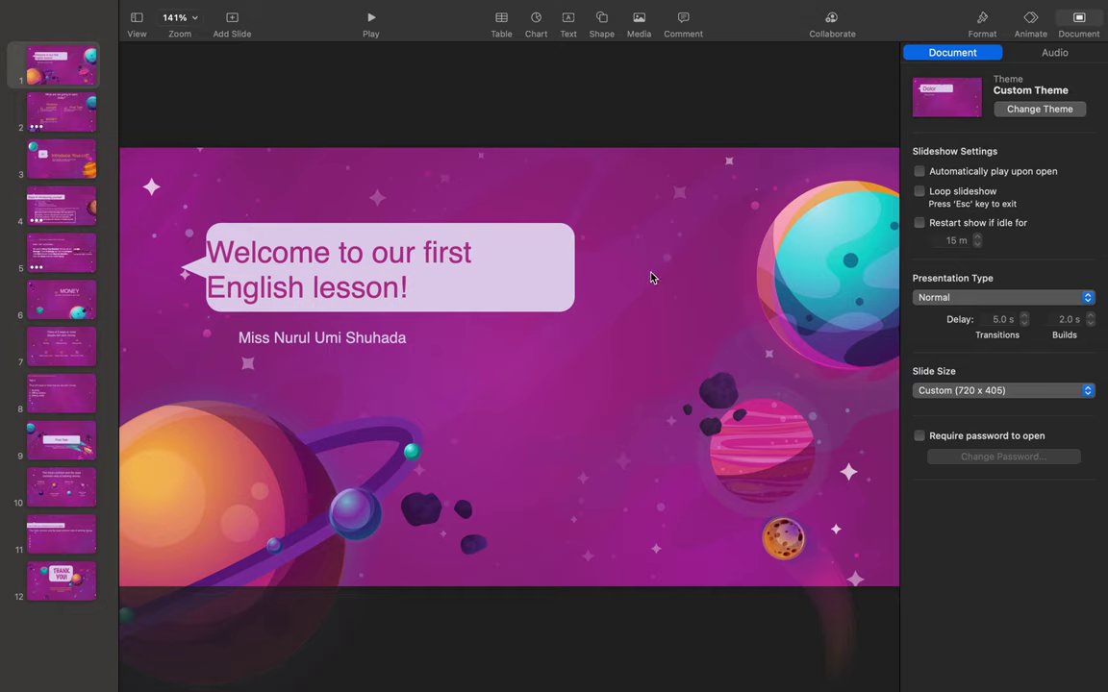
pyautogui.click(520, 269)
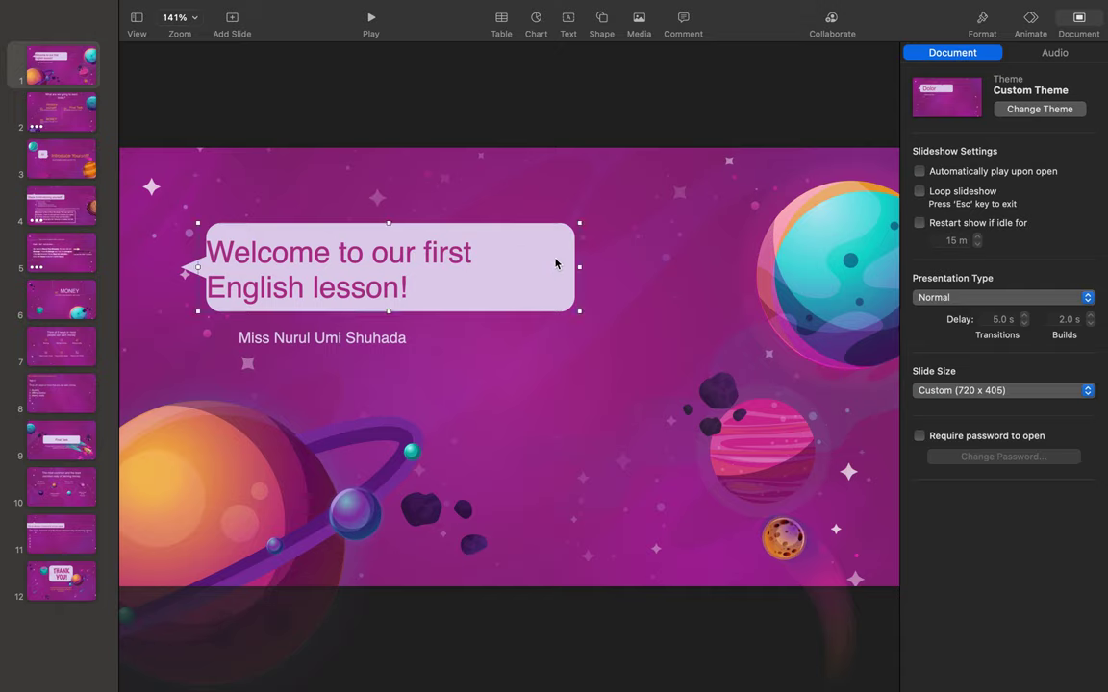
pyautogui.click(683, 303)
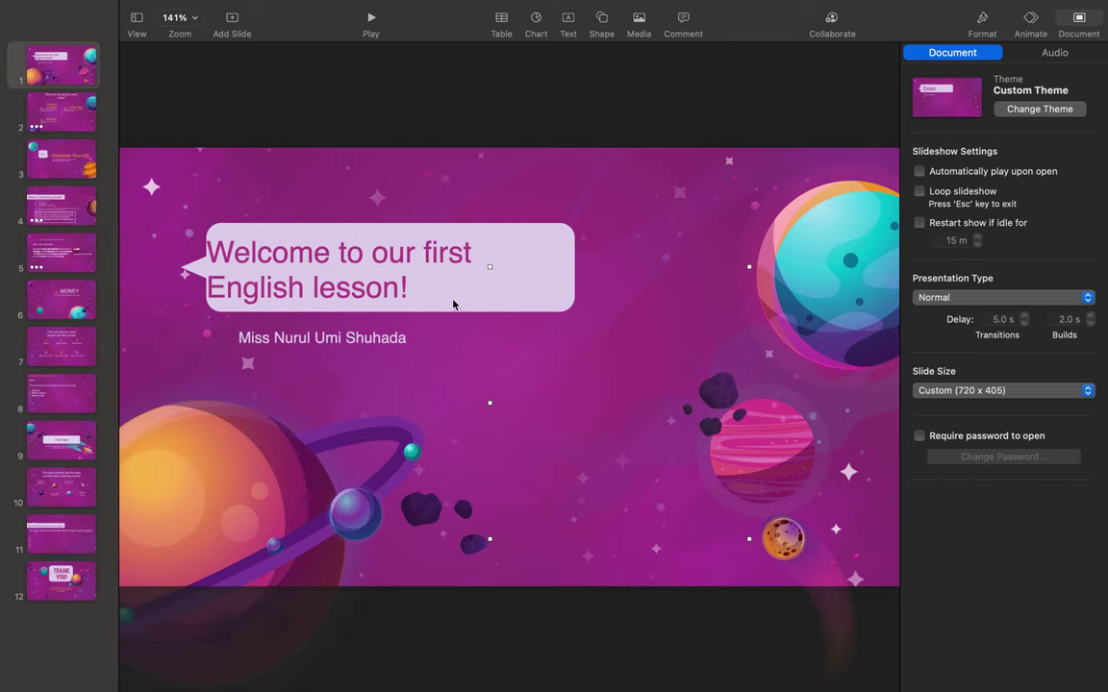
pyautogui.click(497, 288)
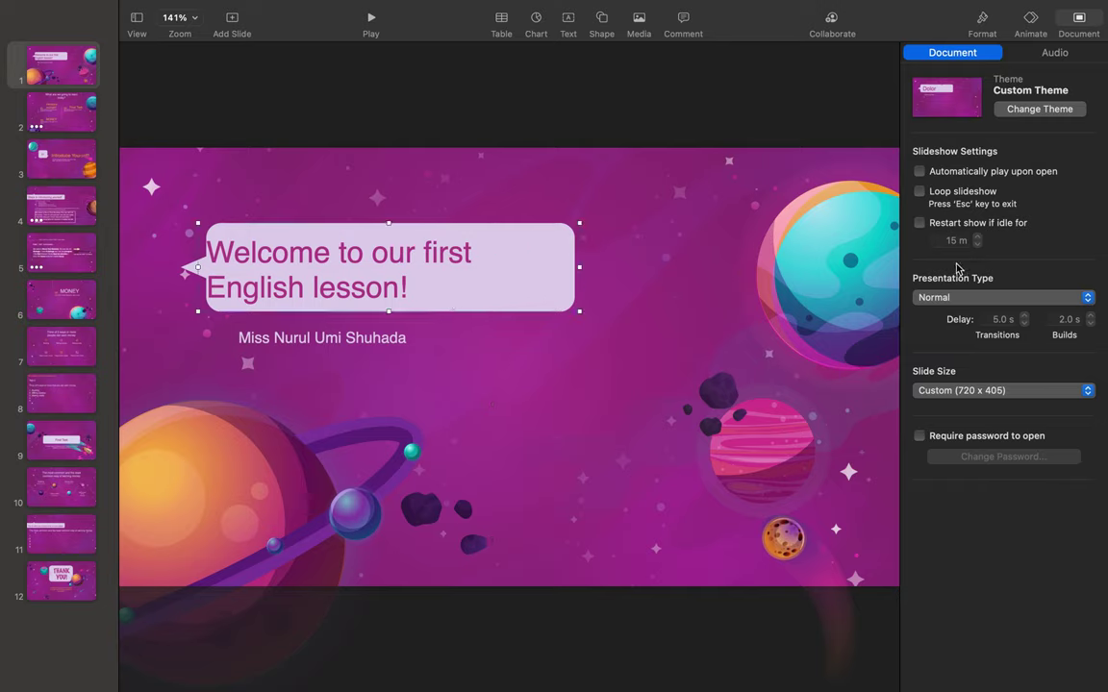
pyautogui.click(982, 21)
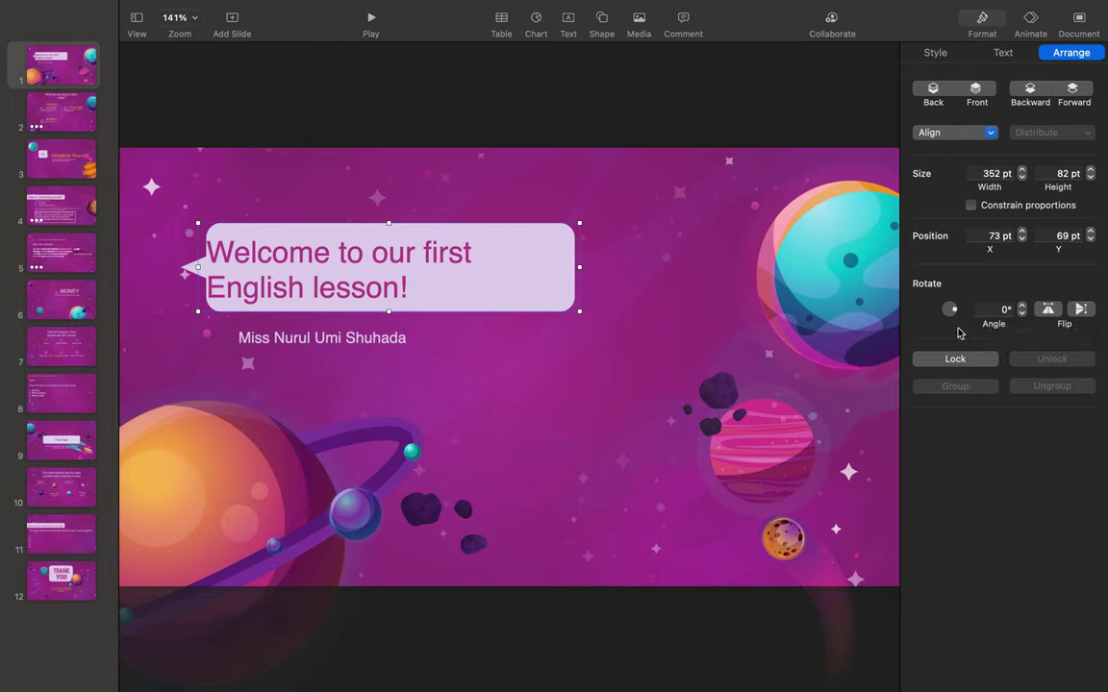
pyautogui.moveTo(949, 313); pyautogui.dragTo(957, 310)
# Step: Try the white, black, grey-blue and peach gradient shape styles on the title box
pyautogui.click(935, 54)
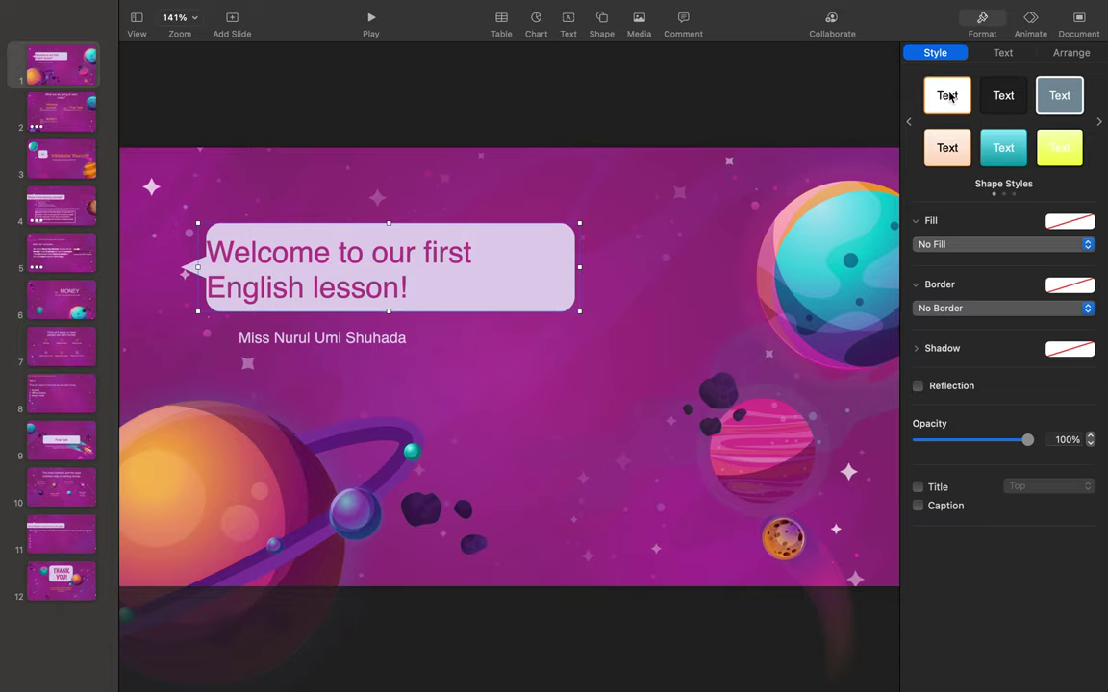
pyautogui.click(950, 97)
pyautogui.click(1003, 95)
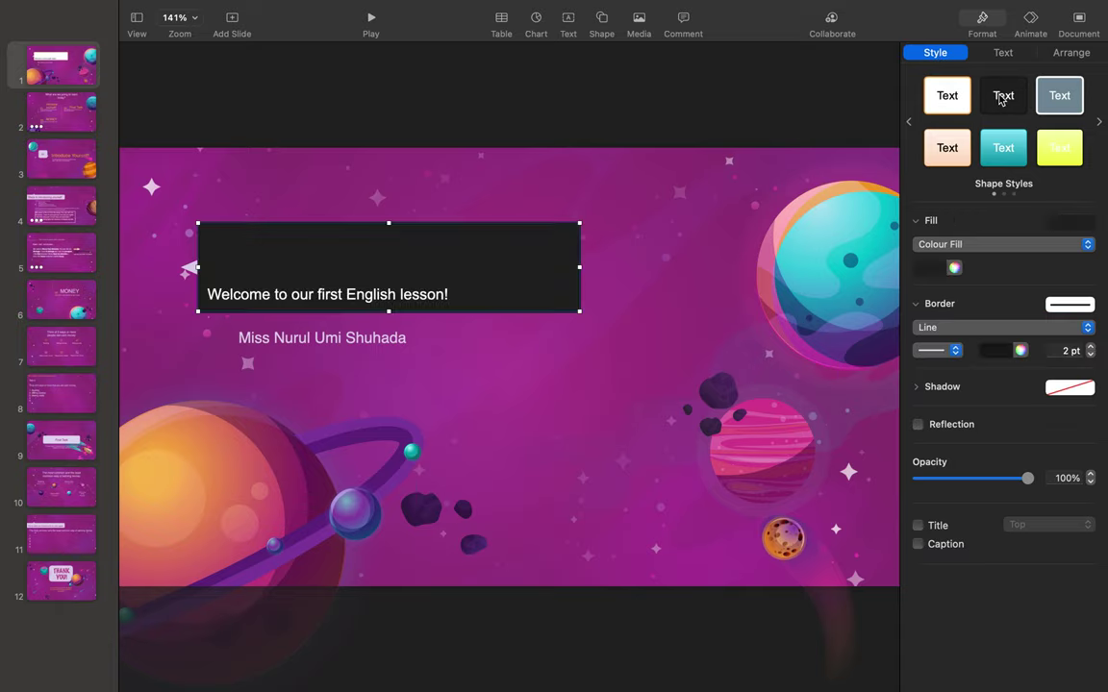
pyautogui.click(1059, 95)
pyautogui.click(948, 147)
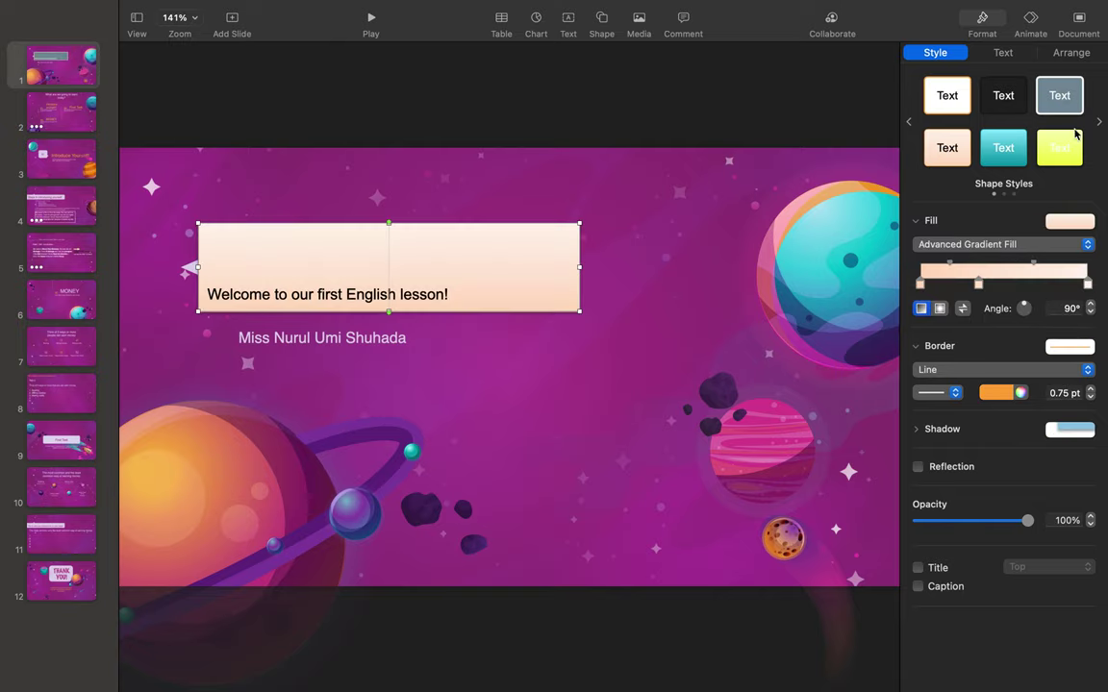
pyautogui.click(1098, 121)
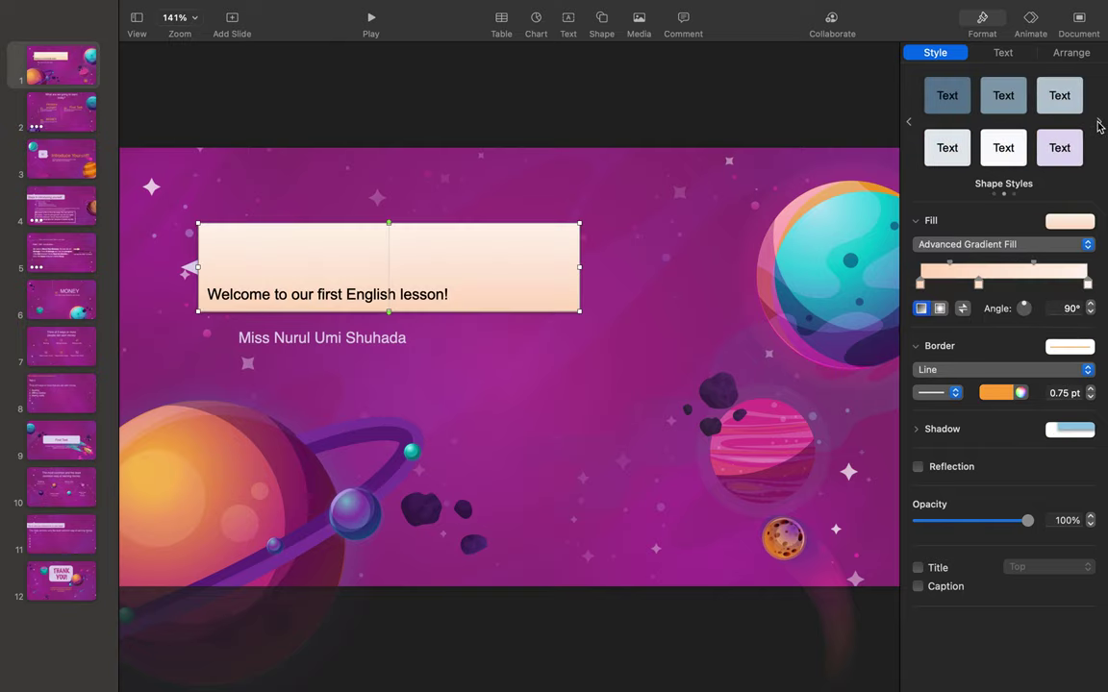
pyautogui.click(909, 121)
# Step: View the fill presets and the border type options for the title box
pyautogui.click(1062, 222)
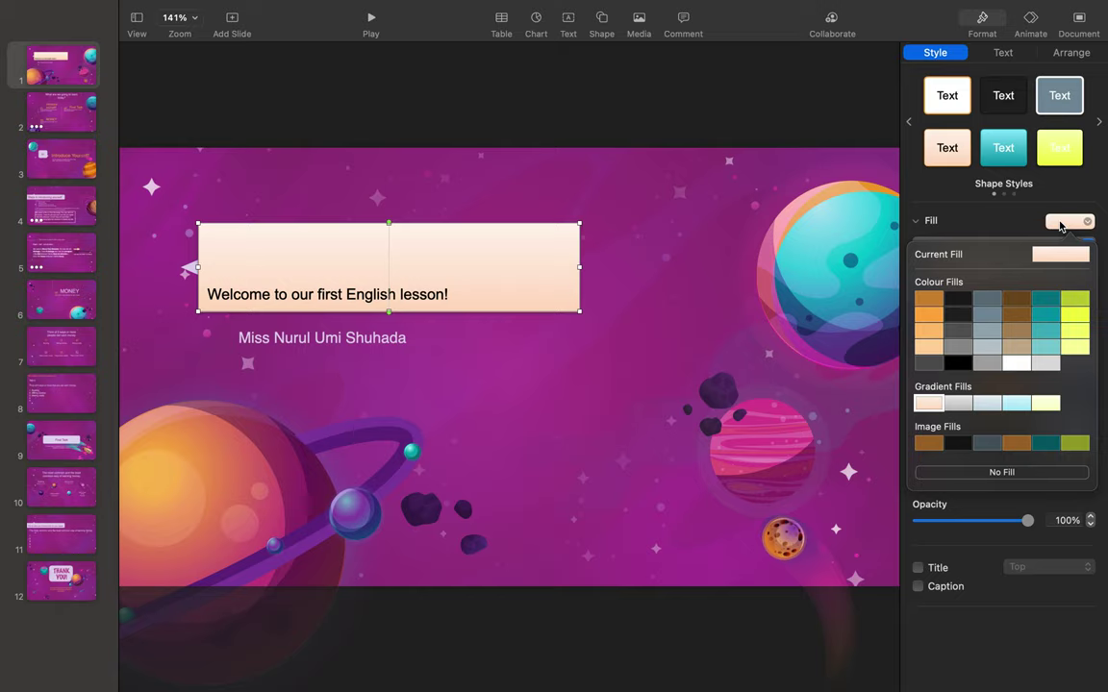
pyautogui.click(1061, 225)
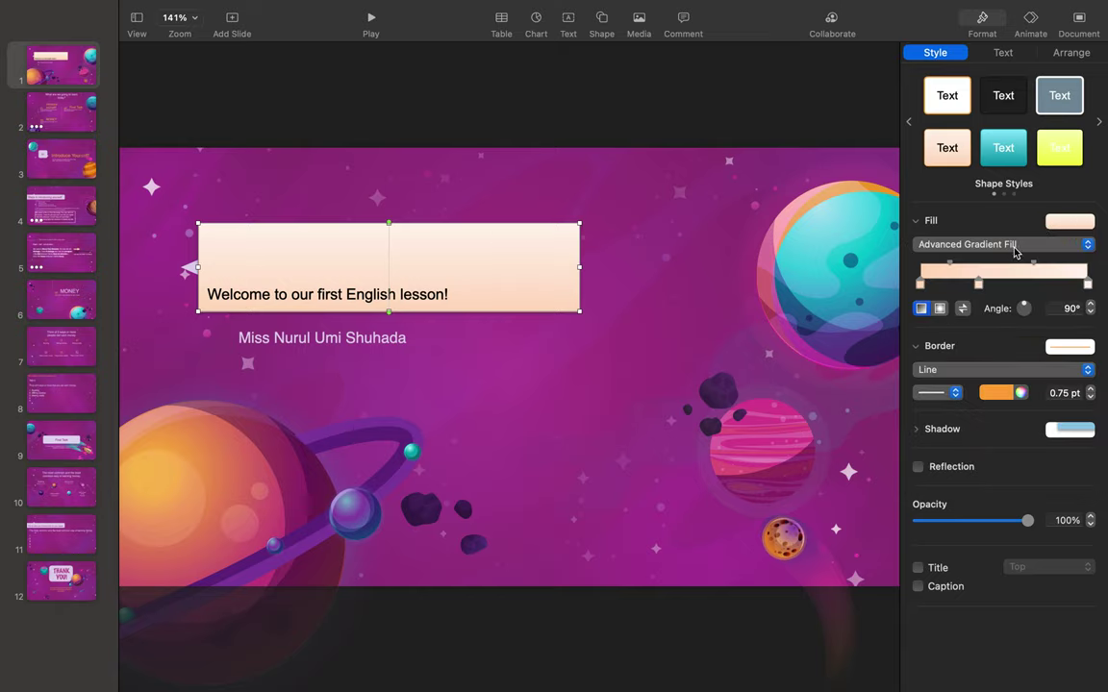
pyautogui.click(1073, 370)
pyautogui.click(1074, 372)
# Step: Try the rough, thick solid and wavy border styles on the title box and look at the border colour choices
pyautogui.click(1079, 352)
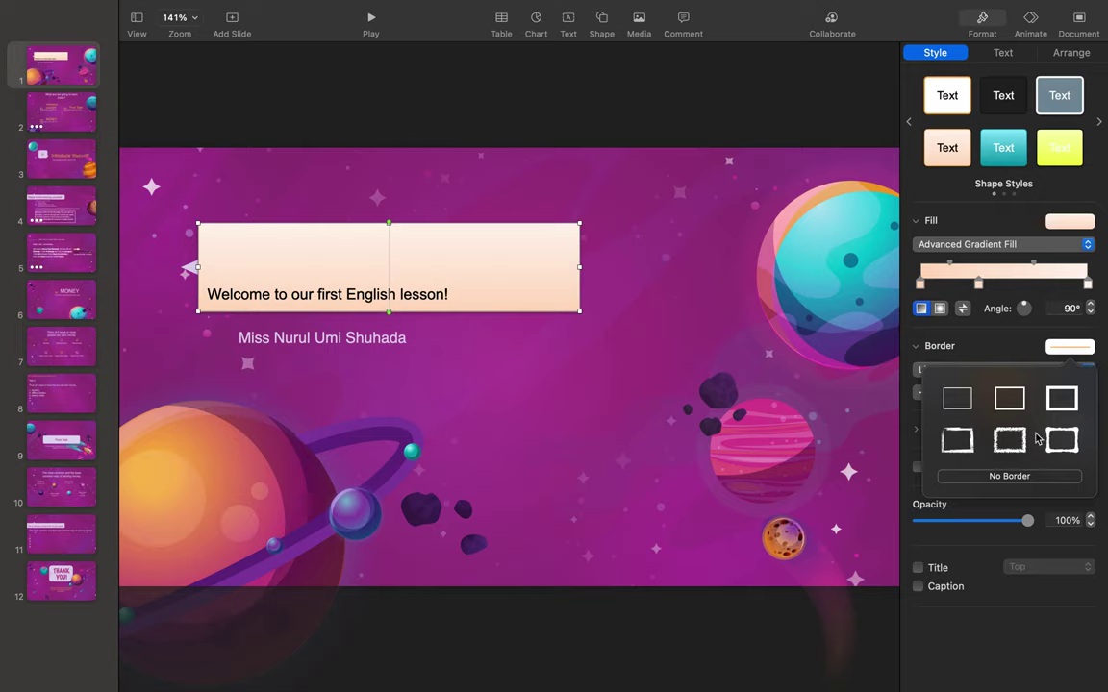
pyautogui.click(1057, 444)
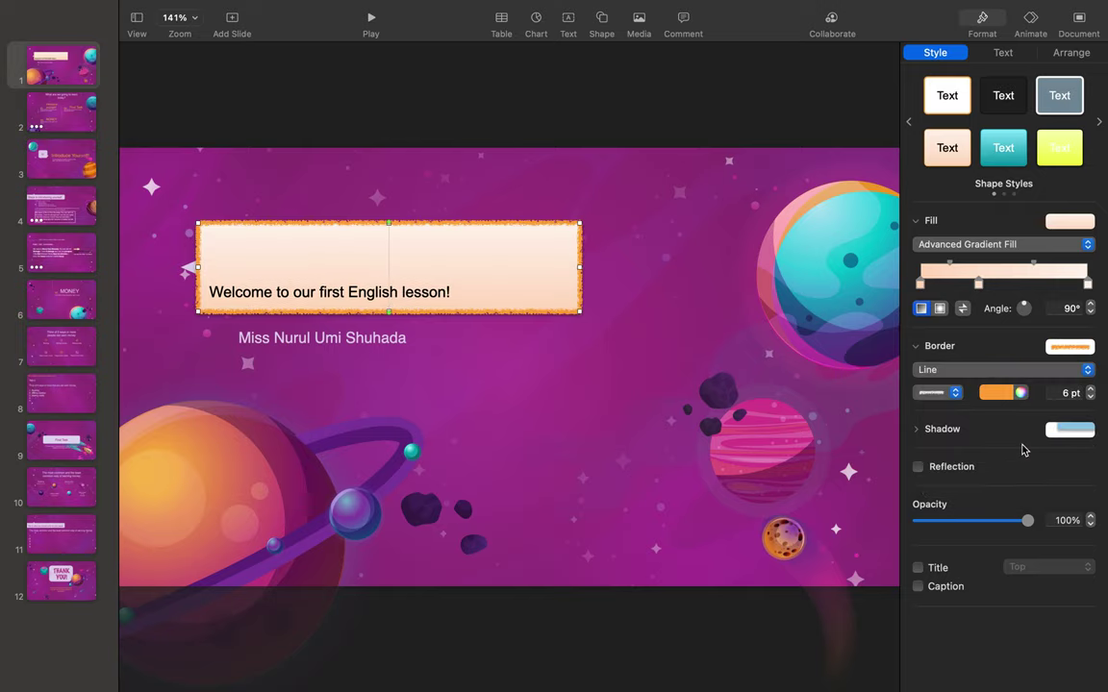
pyautogui.click(1069, 347)
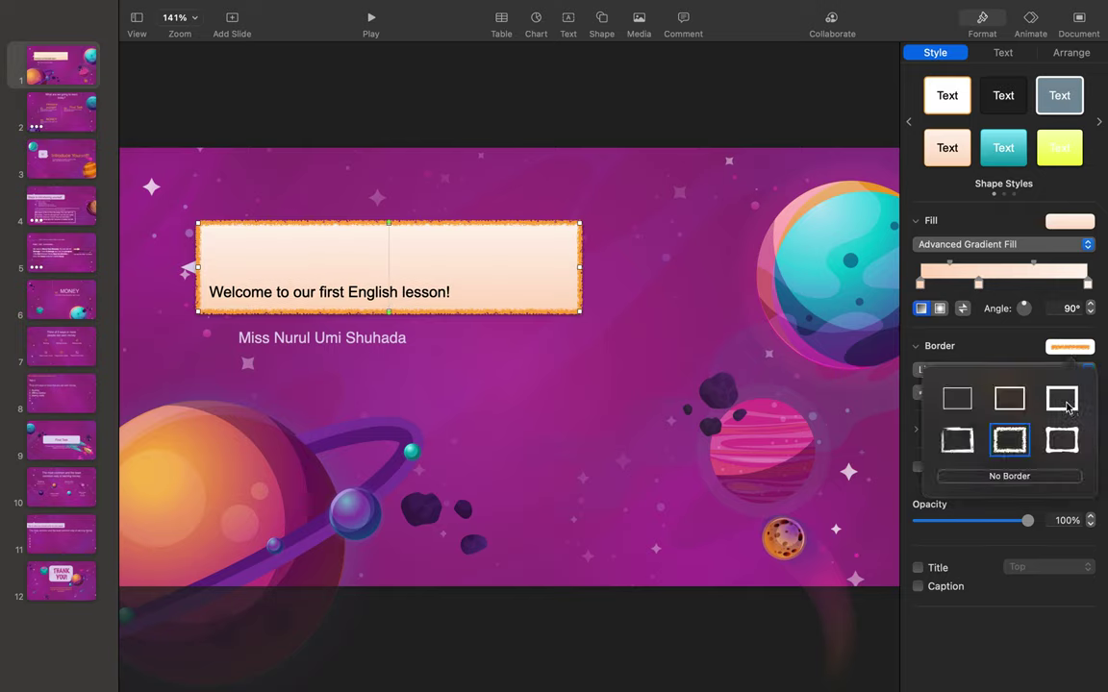
pyautogui.click(1065, 408)
pyautogui.click(1069, 344)
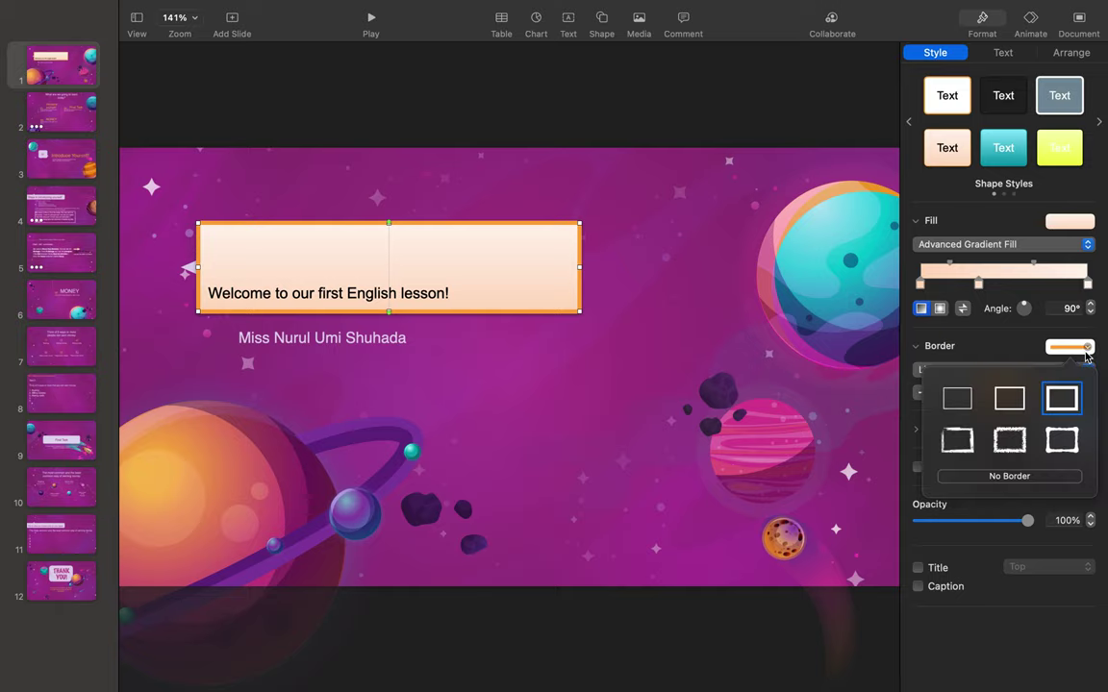
pyautogui.click(1063, 442)
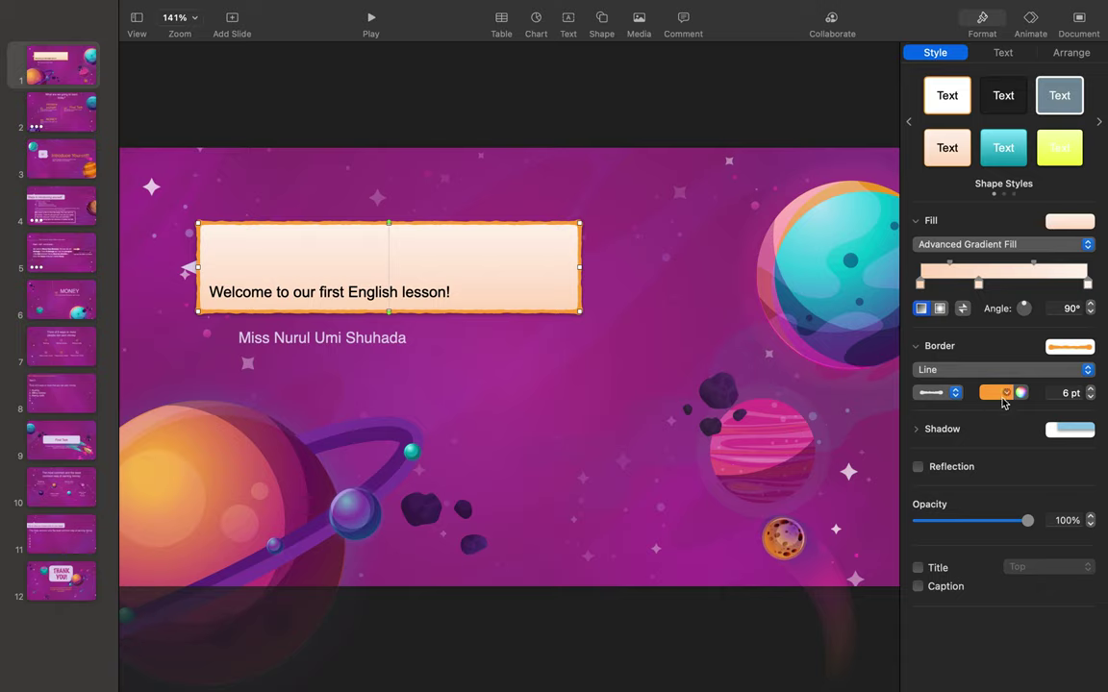
pyautogui.click(1020, 394)
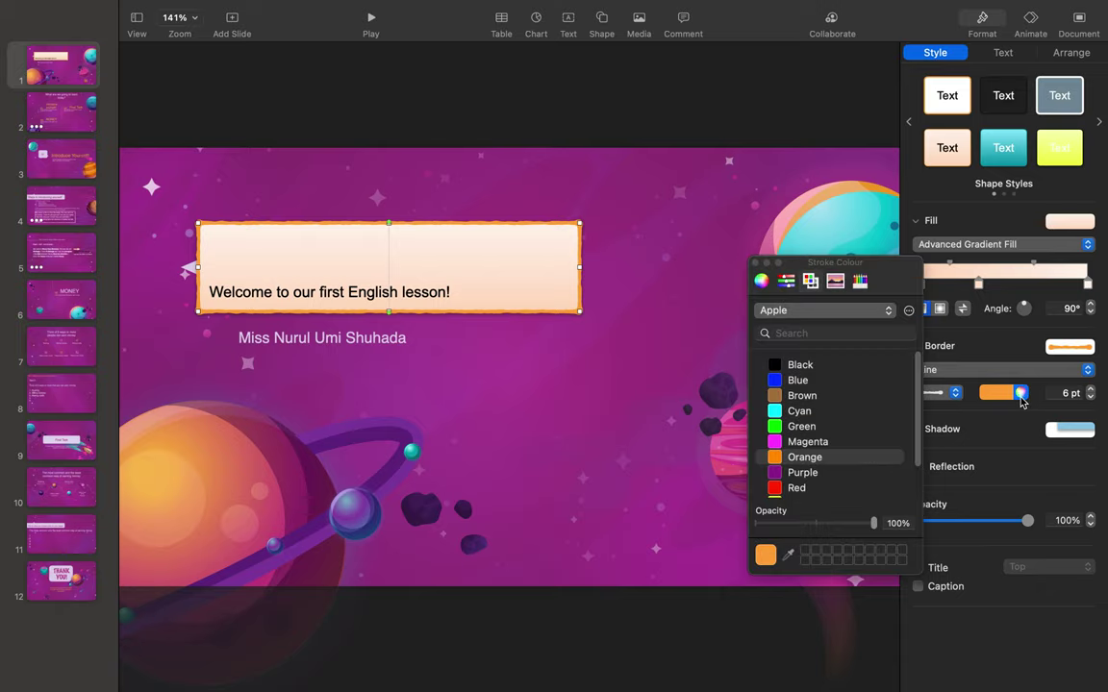
pyautogui.click(755, 264)
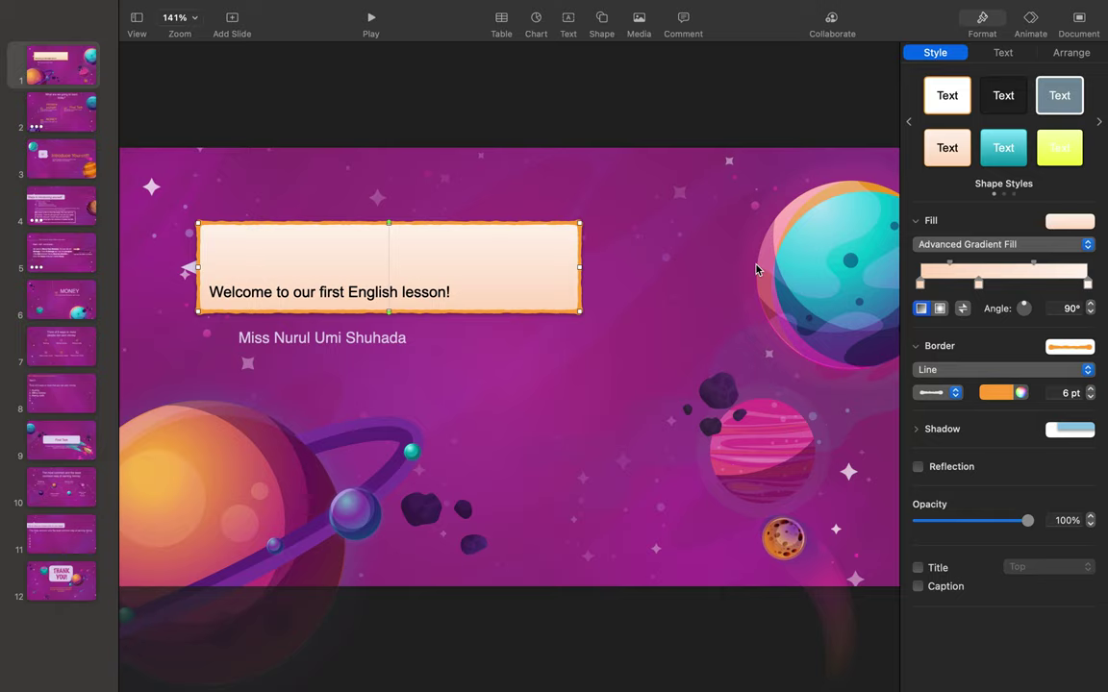
# Step: Undo the border and shape style changes made to the title box
pyautogui.press('super+z')
pyautogui.press('super+z')
pyautogui.press('super+z')
pyautogui.press('super+z')
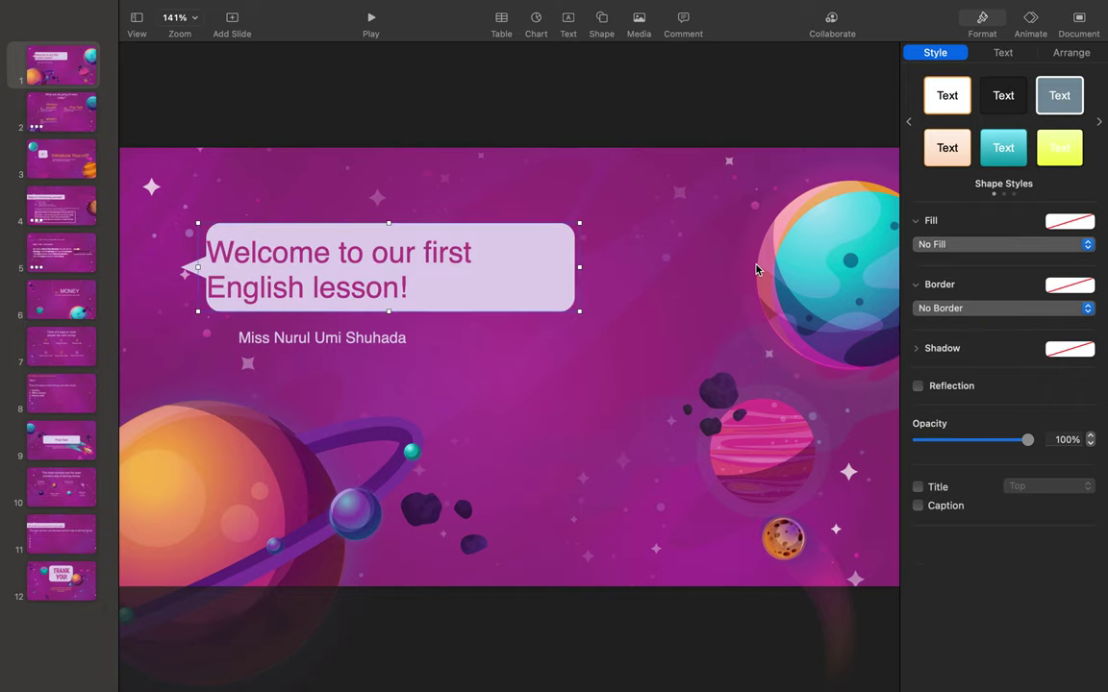
# Step: Reselect the title box and look through the paragraph styles available for its text
pyautogui.click(709, 360)
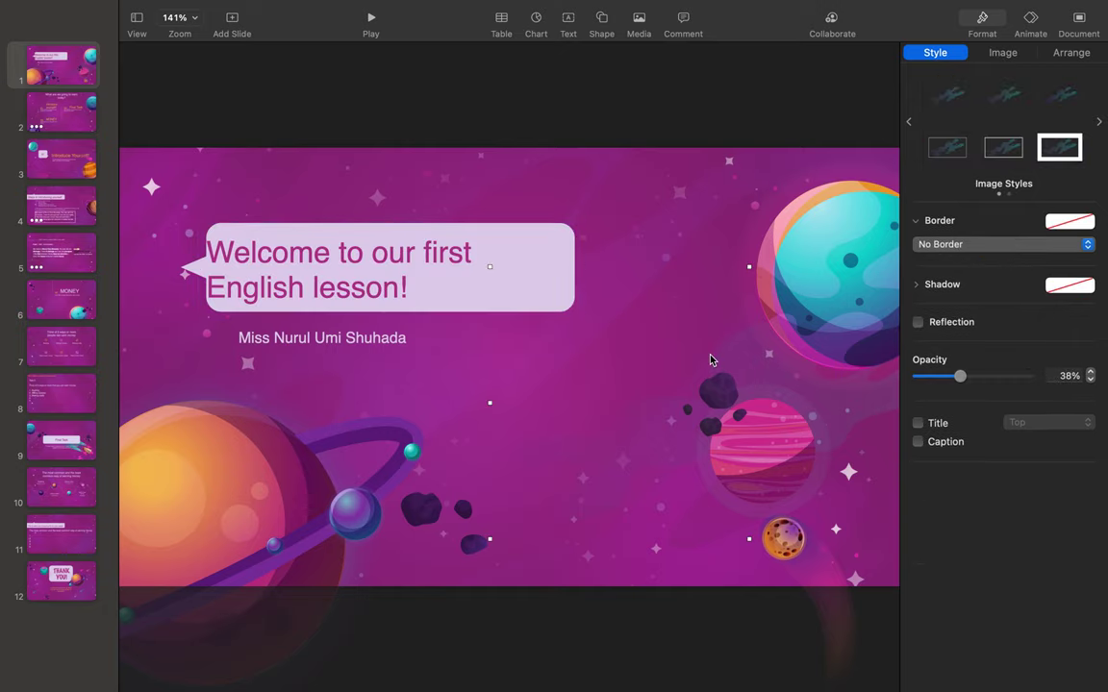
pyautogui.click(540, 284)
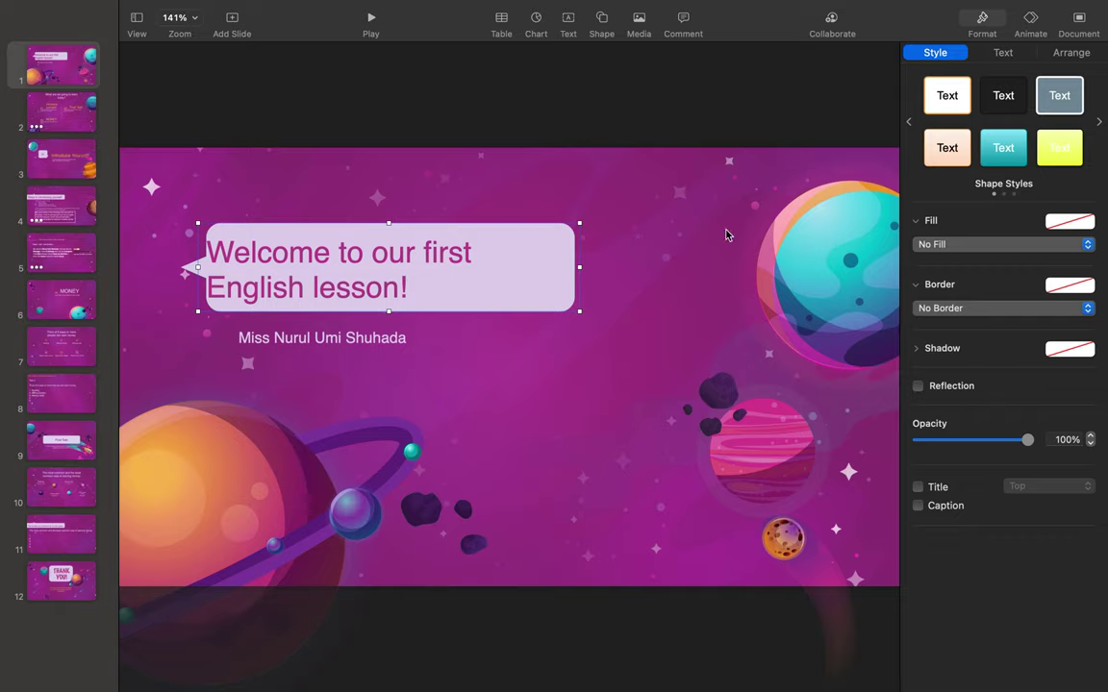
pyautogui.click(1005, 54)
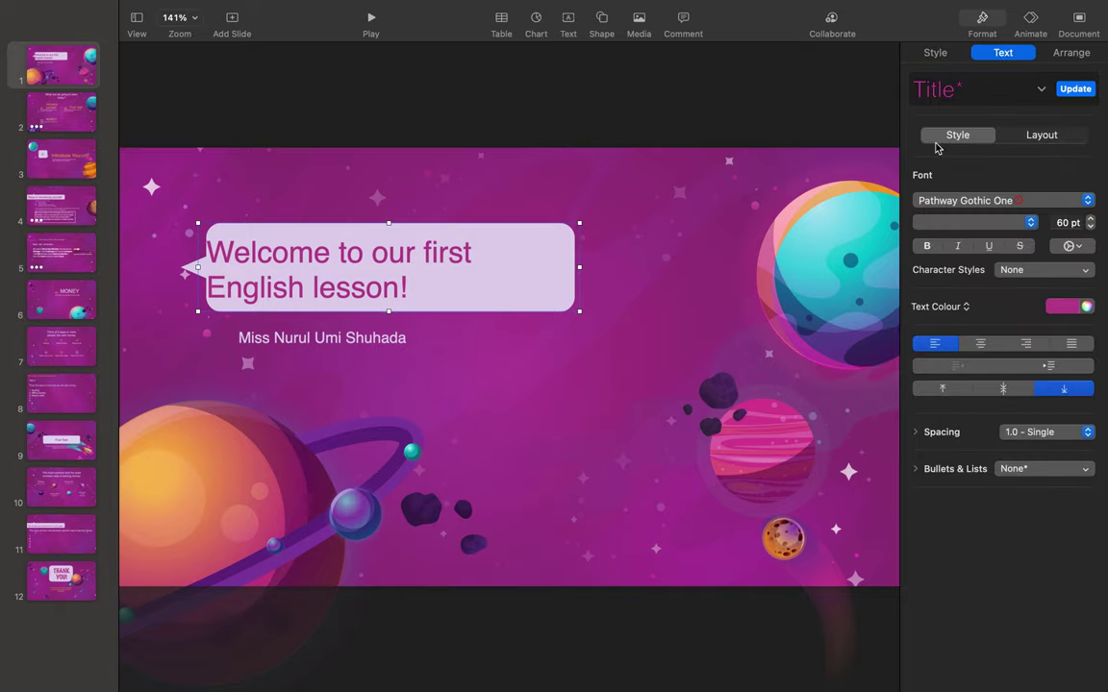
pyautogui.click(1044, 90)
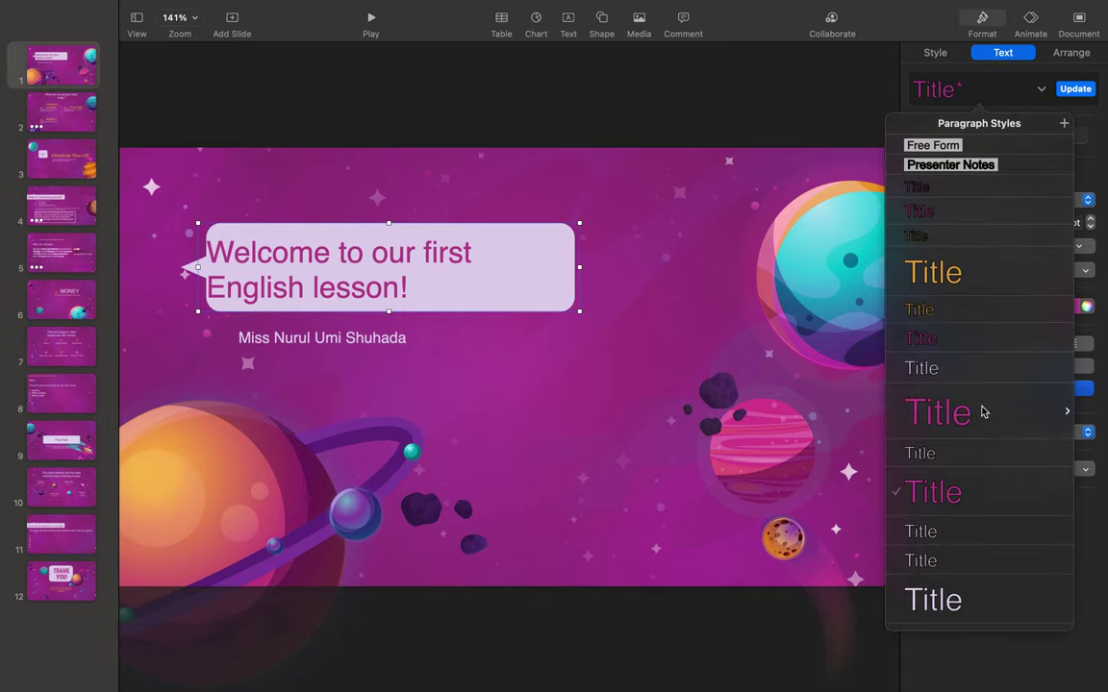
pyautogui.scroll(-2, 978, 410)
pyautogui.scroll(-3, 979, 411)
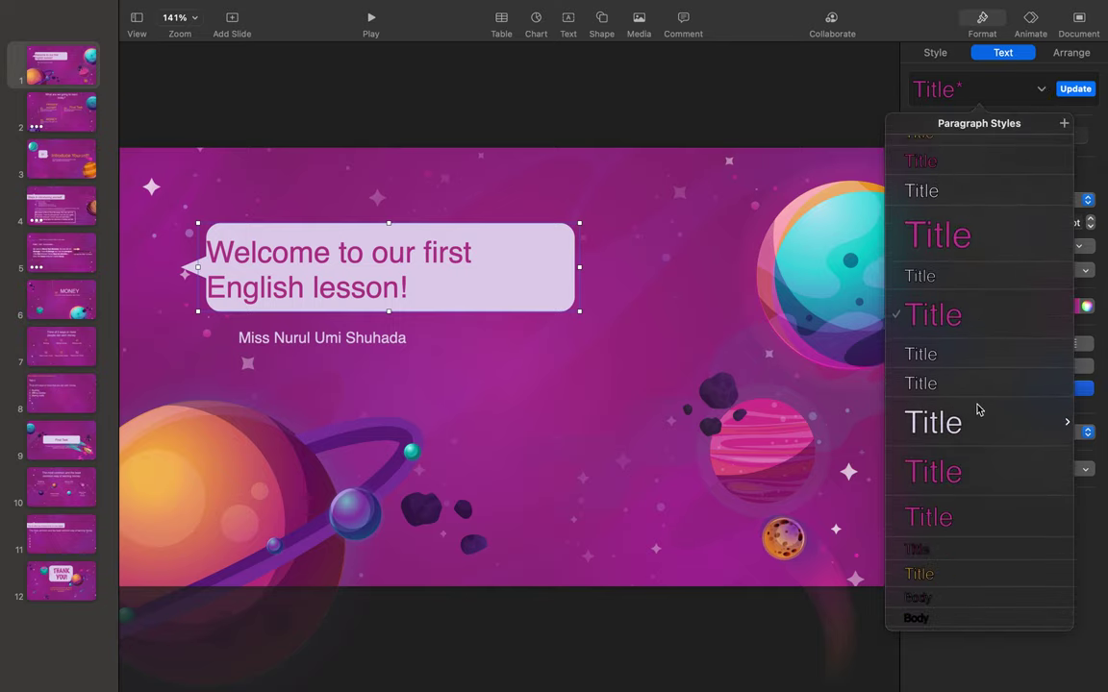
pyautogui.scroll(-6, 977, 410)
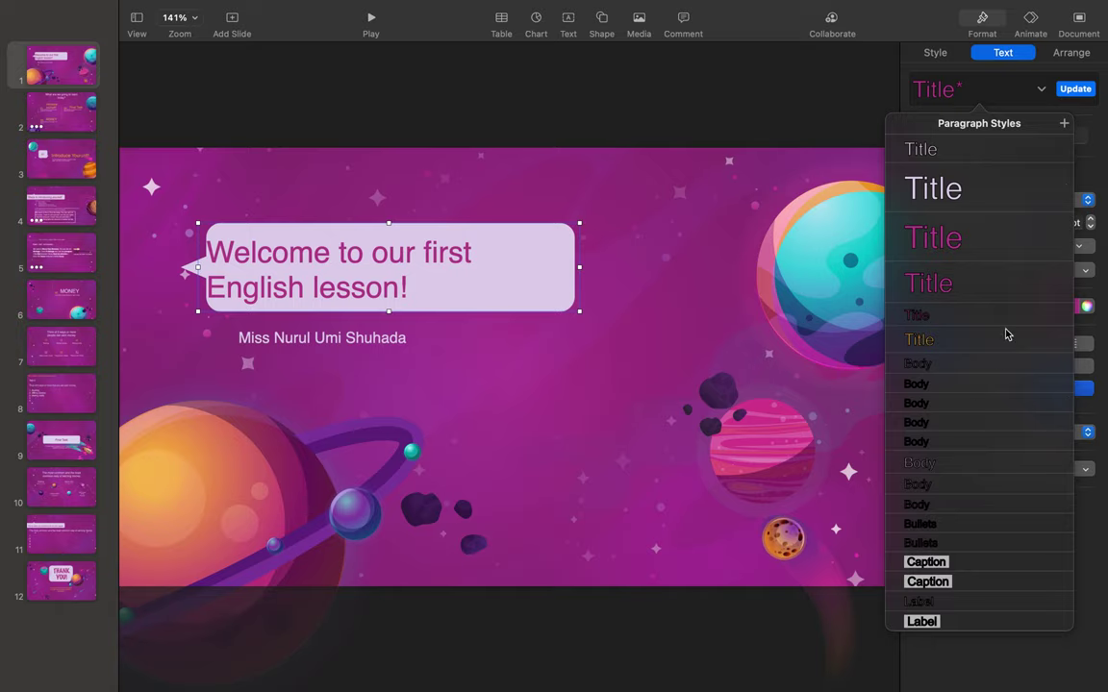
pyautogui.click(1042, 93)
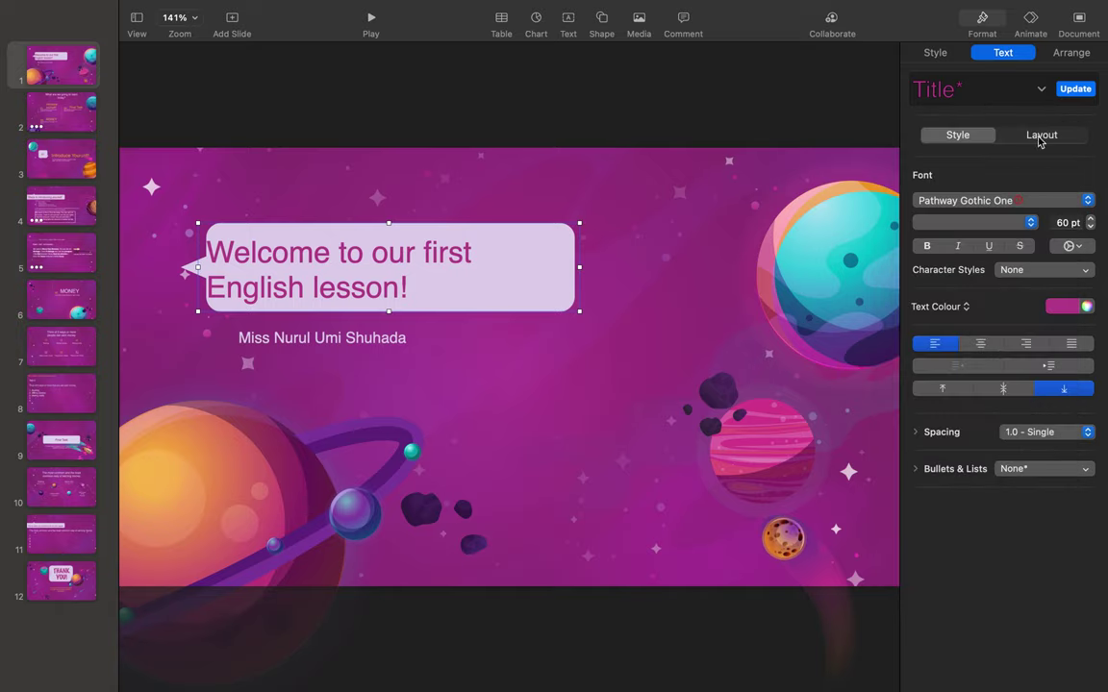
# Step: Try Noteworthy as the title's font, and settle on American Typewriter
pyautogui.click(1087, 202)
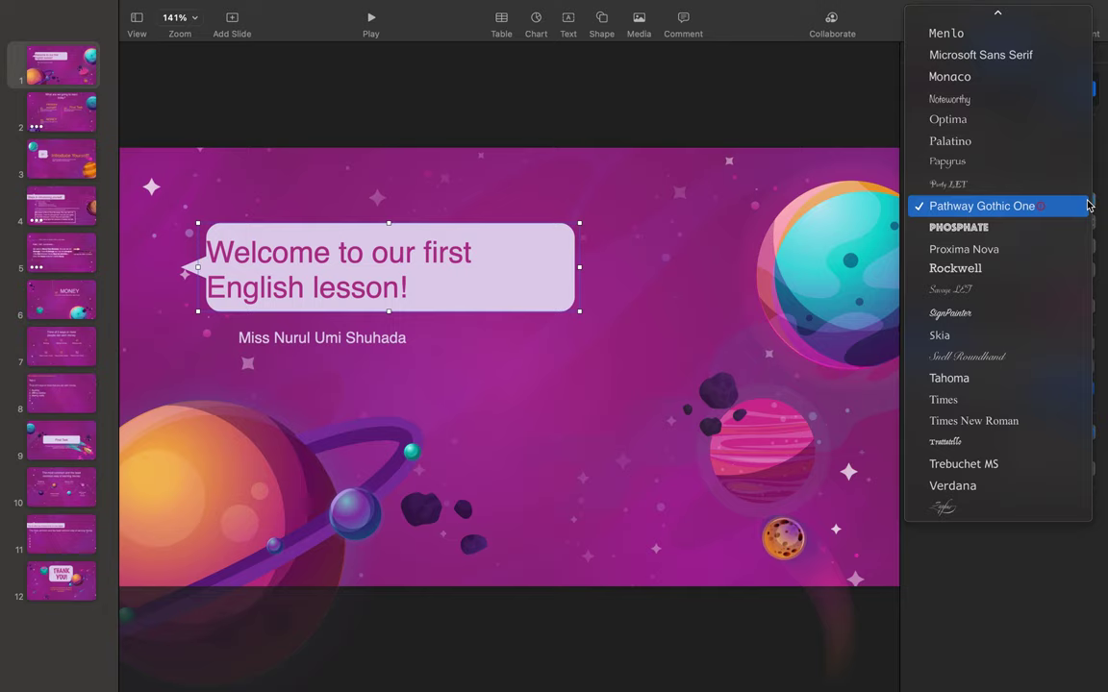
pyautogui.click(989, 102)
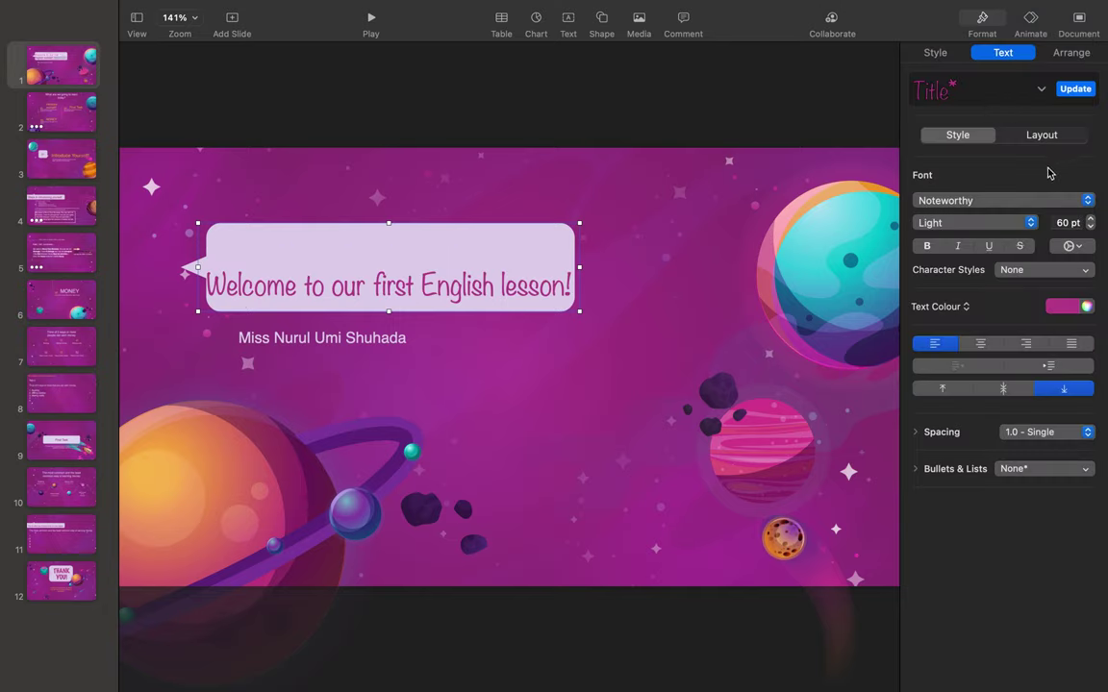
pyautogui.click(1081, 201)
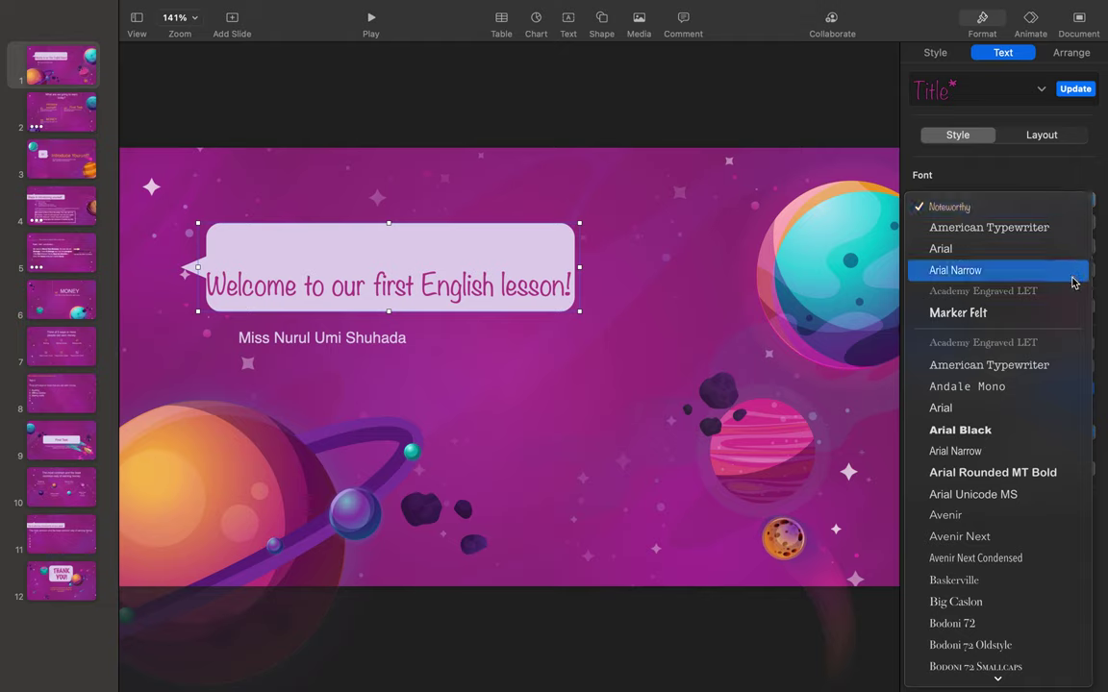
pyautogui.click(1032, 230)
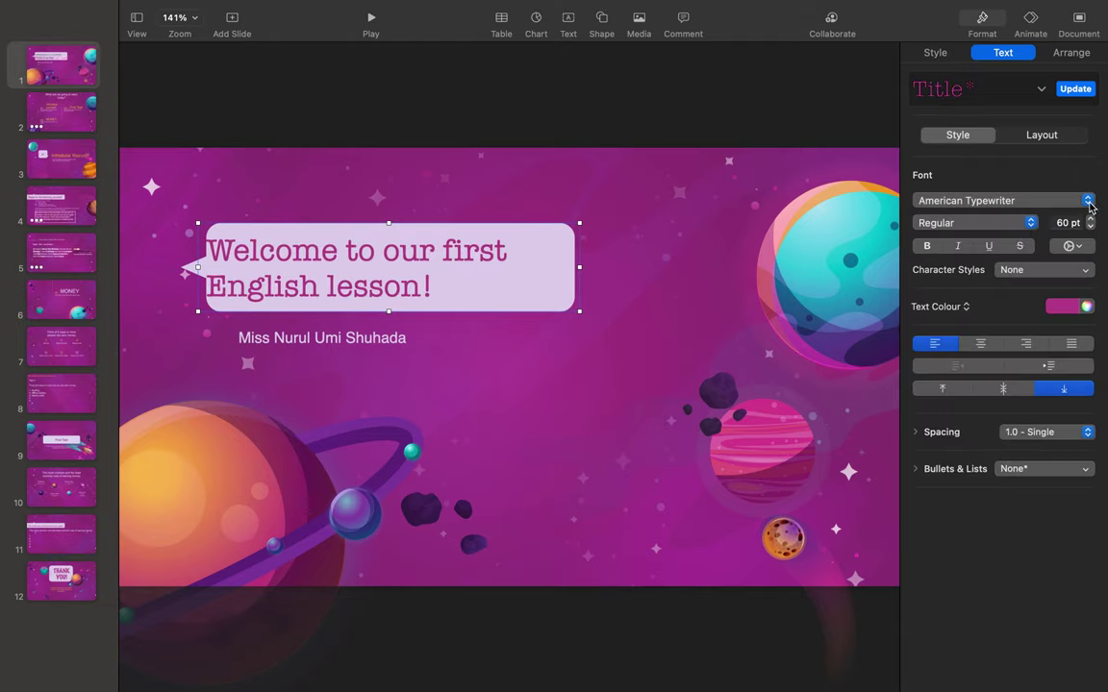
# Step: Set the title text's font to Chalkboard
pyautogui.click(988, 200)
pyautogui.scroll(-3, 1037, 365)
pyautogui.scroll(-5, 1037, 363)
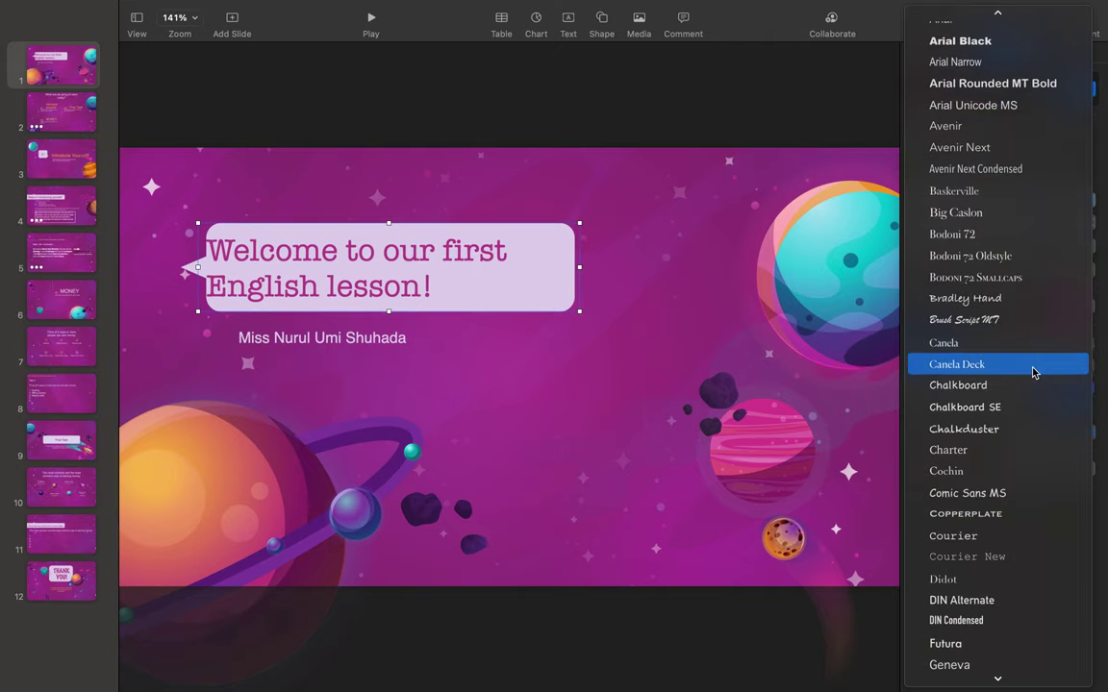
pyautogui.click(1028, 386)
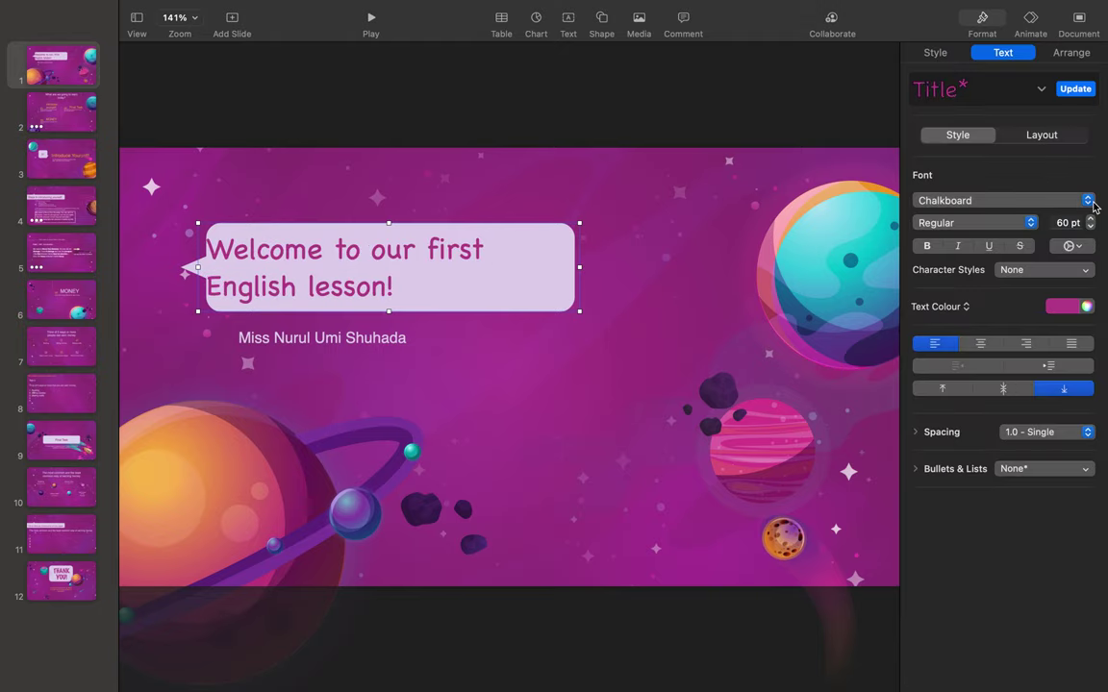
# Step: Try Marker Felt as the title's font and deselect the title box
pyautogui.click(1072, 202)
pyautogui.scroll(-5, 990, 413)
pyautogui.scroll(-5, 1023, 413)
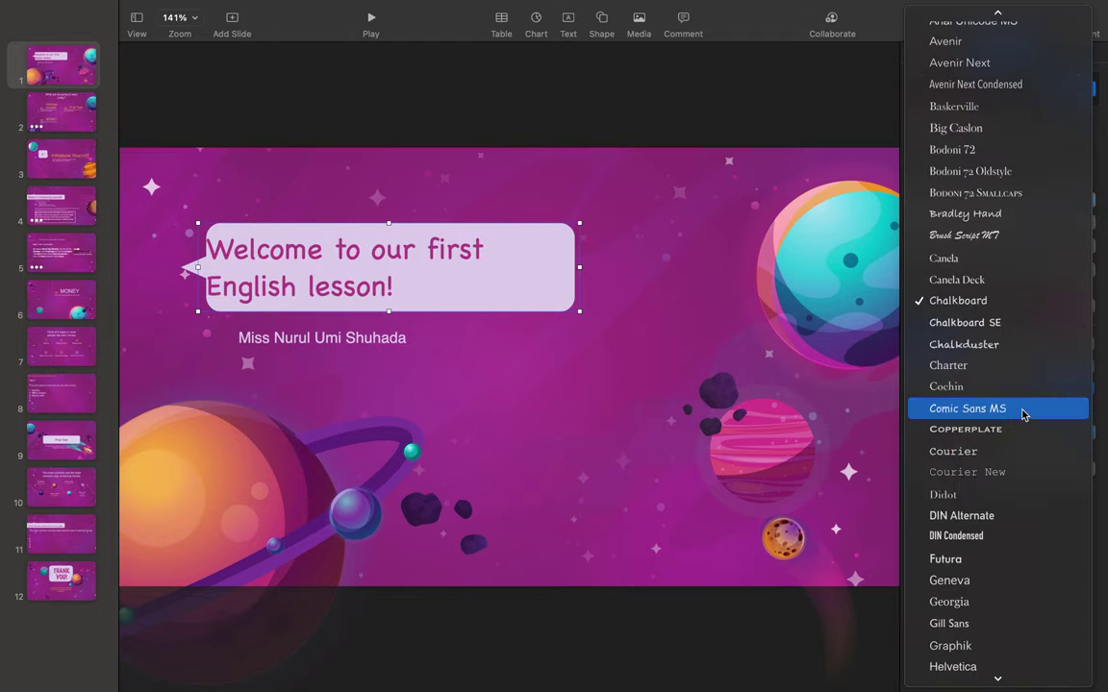
pyautogui.scroll(-5, 1023, 413)
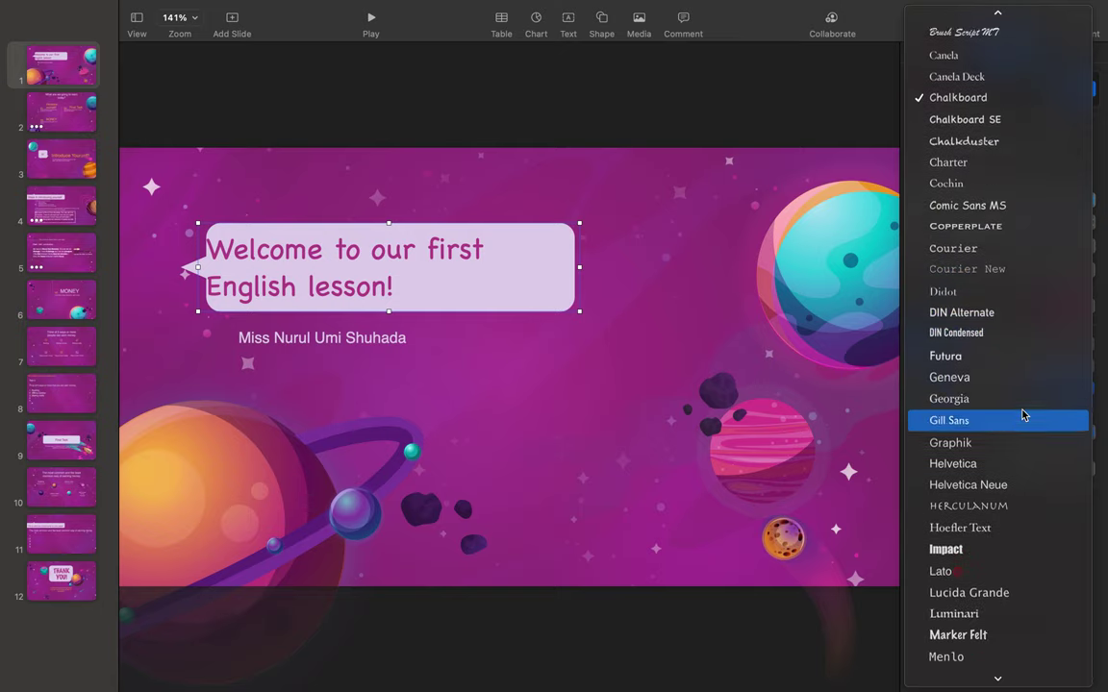
pyautogui.scroll(-7, 1023, 413)
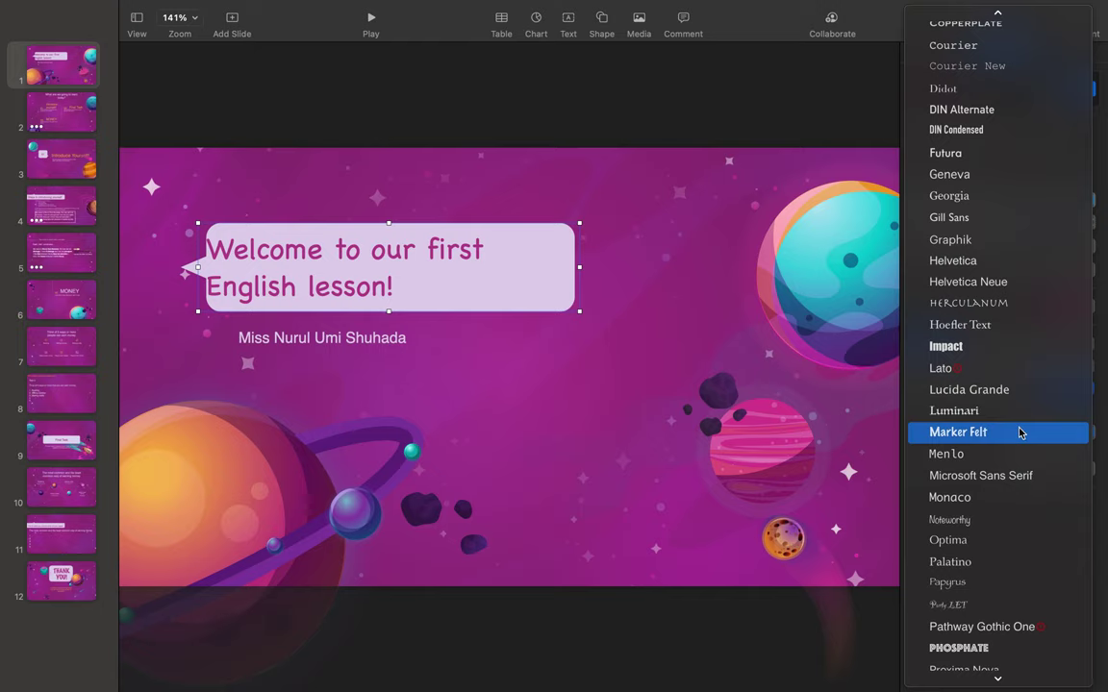
pyautogui.click(1018, 431)
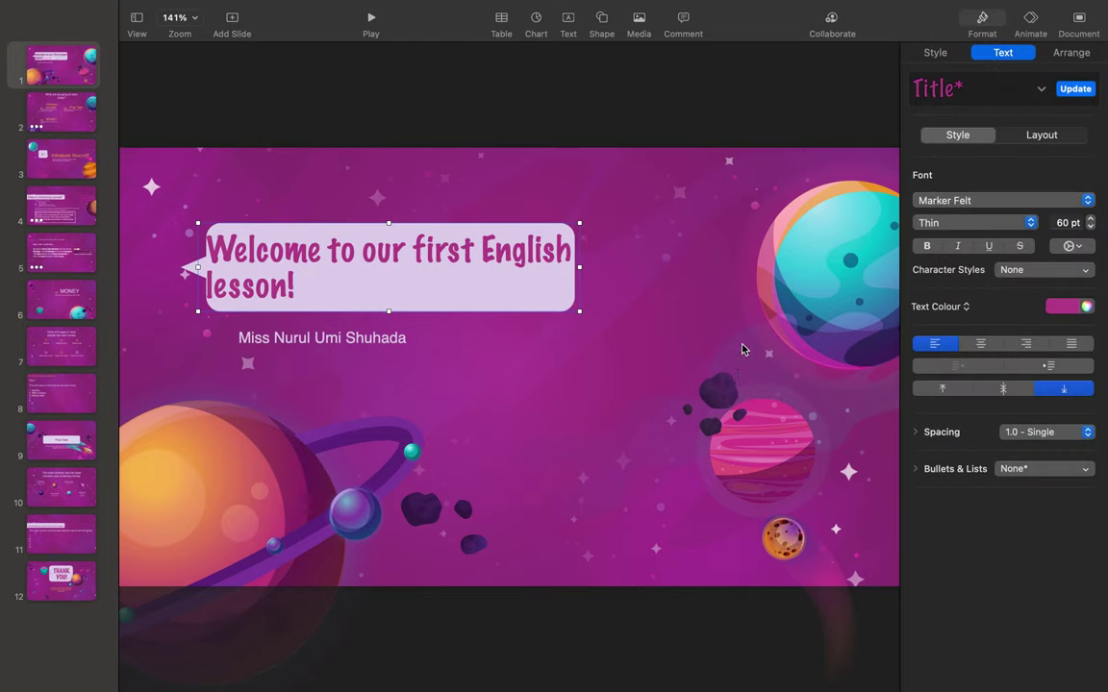
pyautogui.click(741, 349)
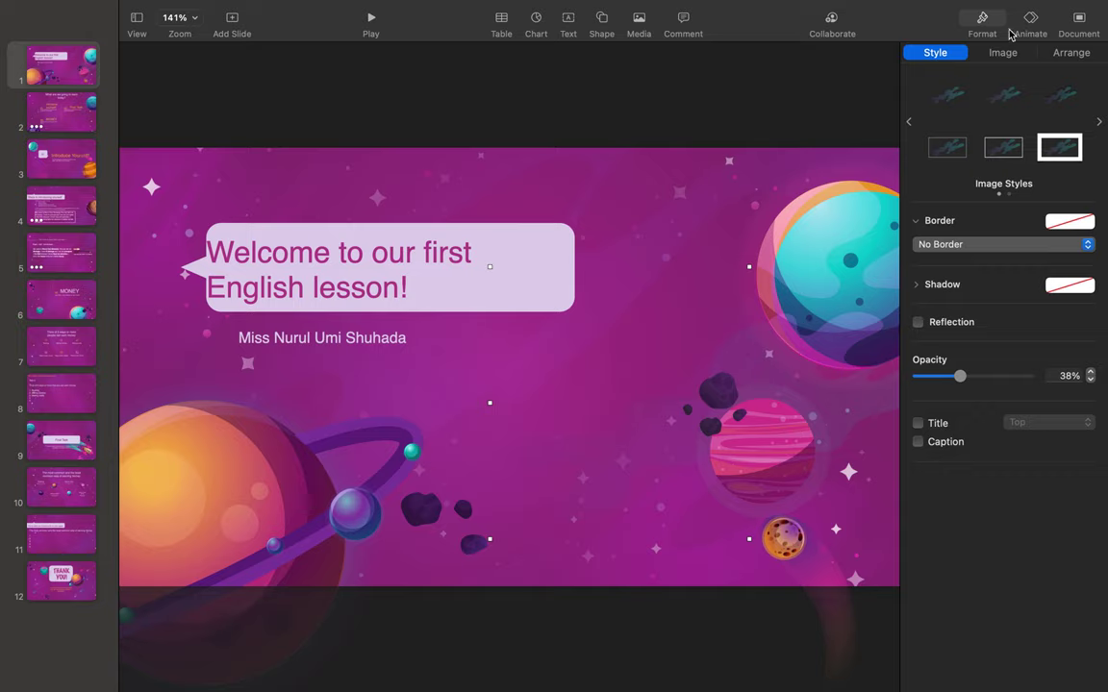
# Step: Reselect the title box, try centred and right alignment on its text, and return it to left alignment
pyautogui.click(573, 274)
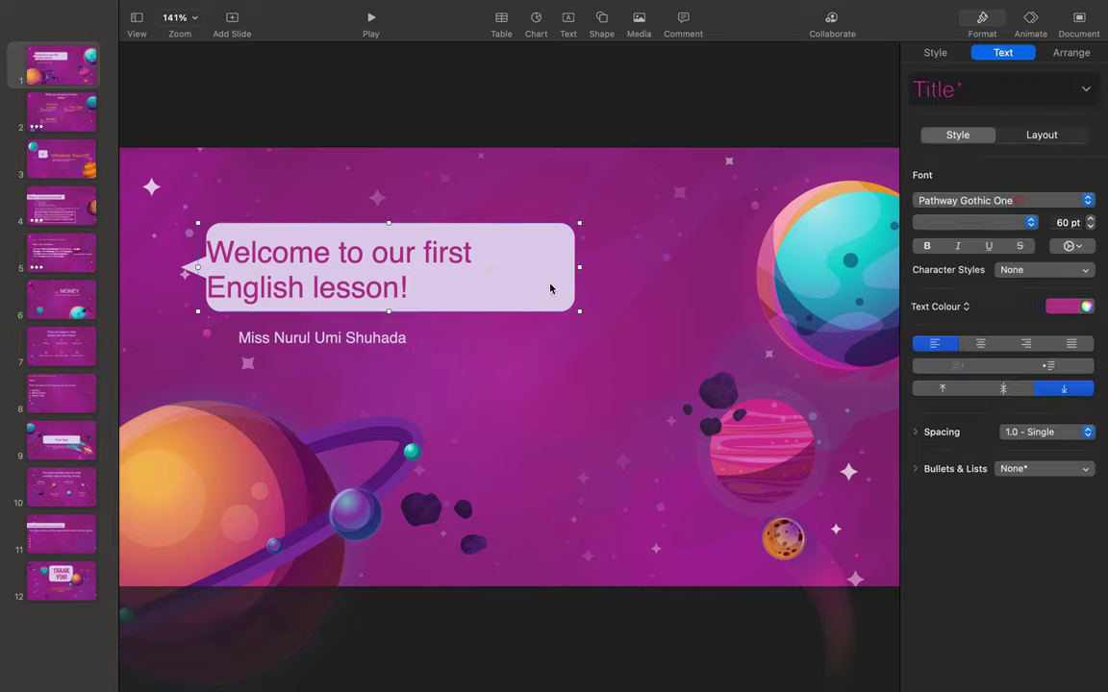
pyautogui.click(981, 343)
pyautogui.click(1025, 343)
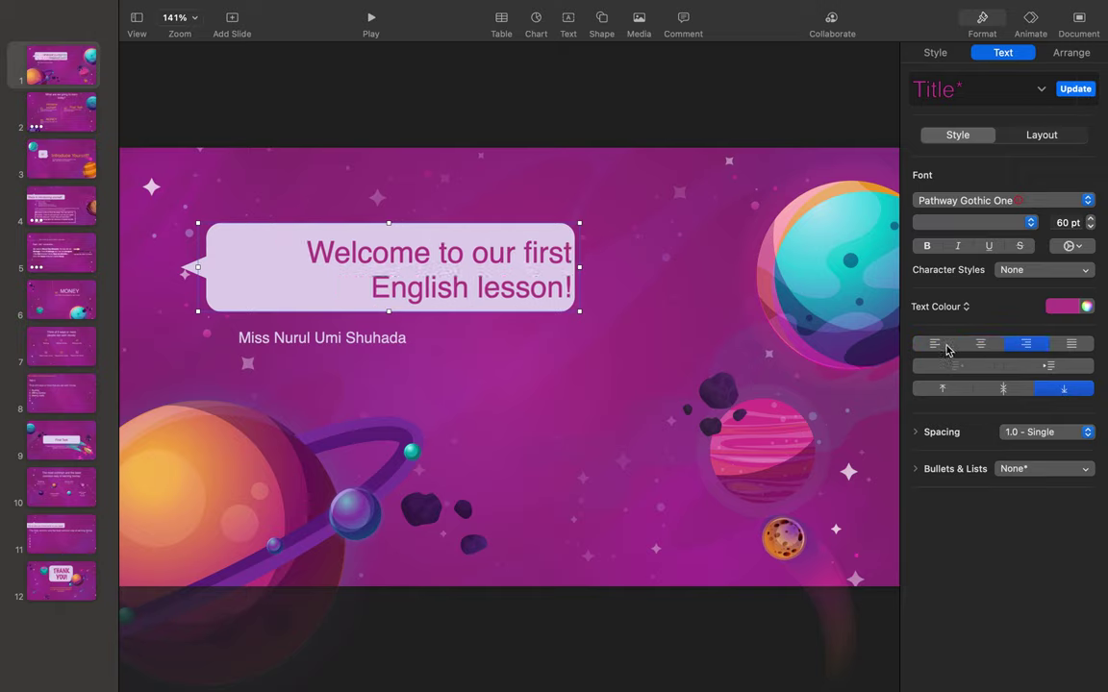
pyautogui.click(935, 345)
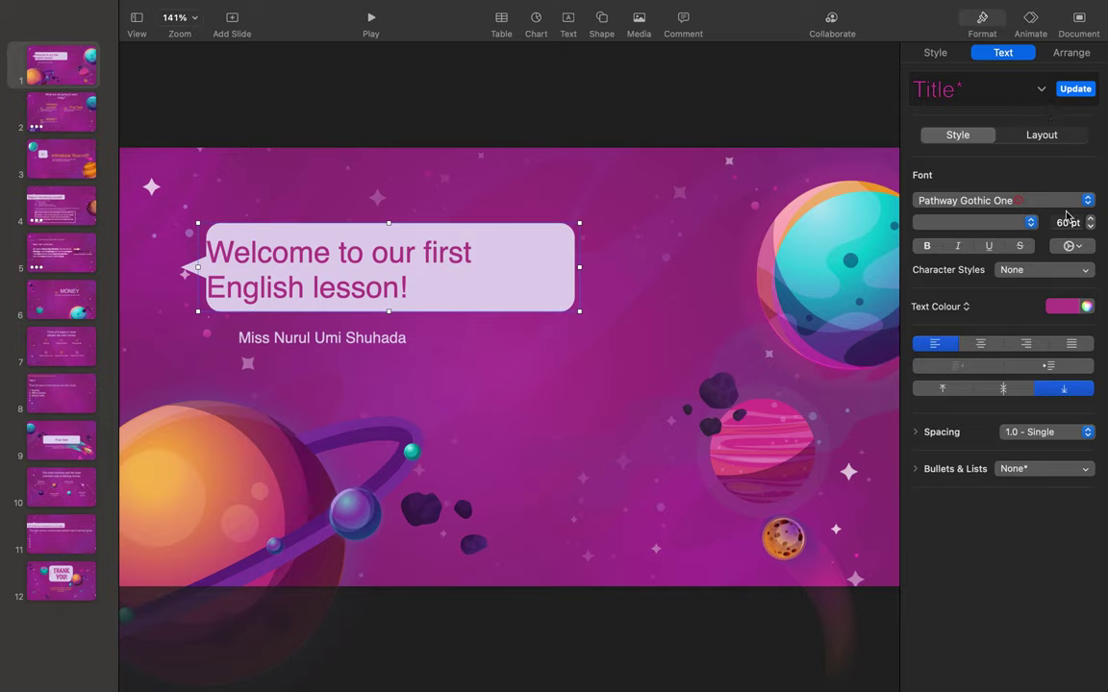
# Step: Apply bold, italic and underline to the title text, and remove all three again
pyautogui.click(927, 246)
pyautogui.click(958, 246)
pyautogui.click(989, 246)
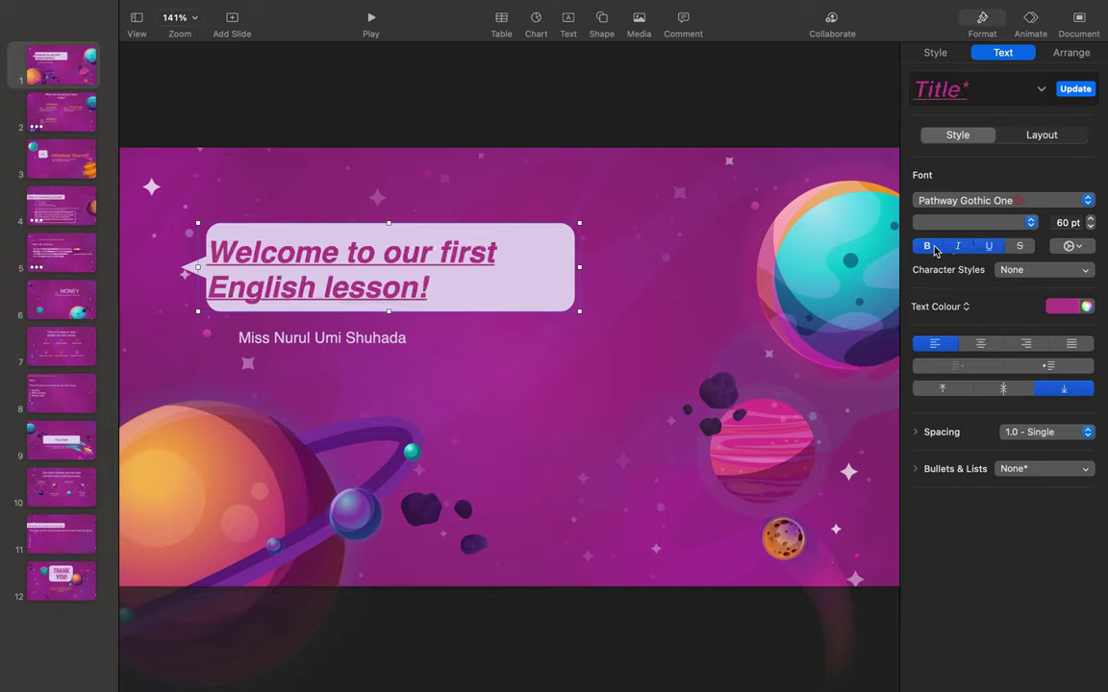
pyautogui.click(927, 246)
pyautogui.click(958, 246)
pyautogui.click(990, 246)
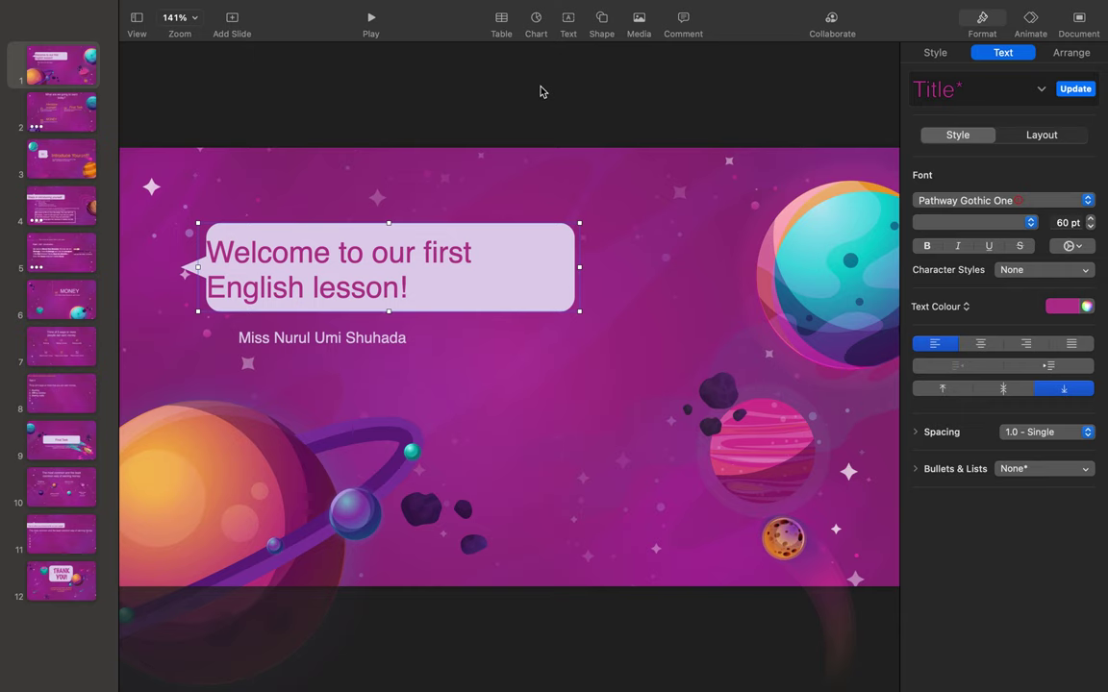
# Step: Switch to the F2 W25 presentation in PowerPoint
pyautogui.hotkey('ctrl', 'Up')
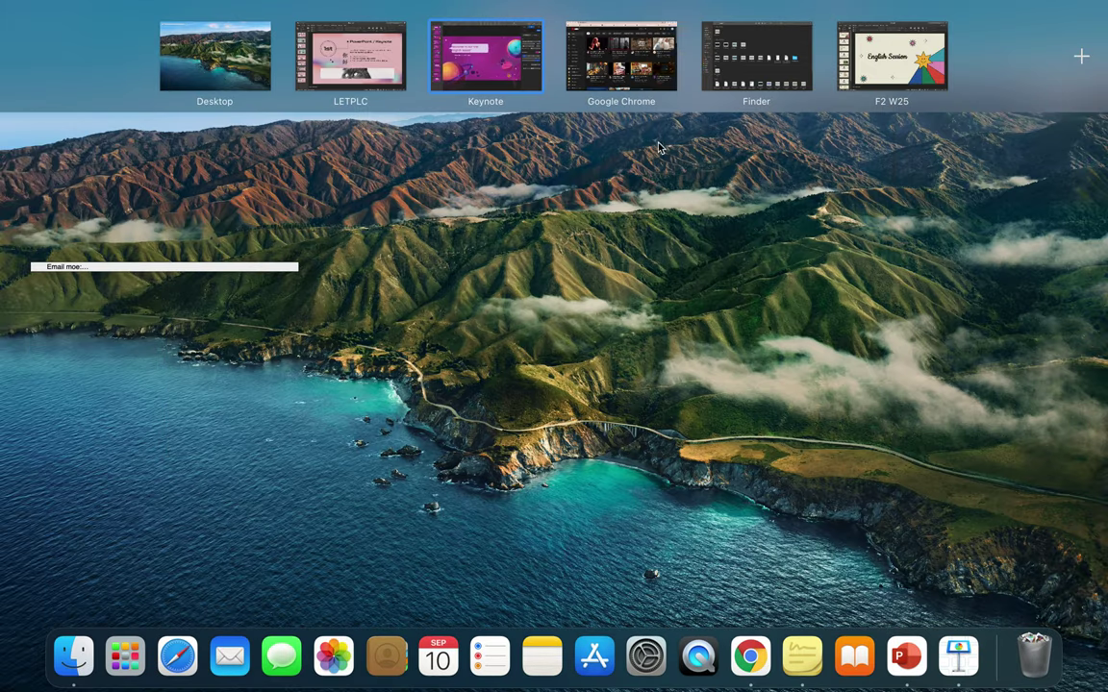
pyautogui.click(438, 73)
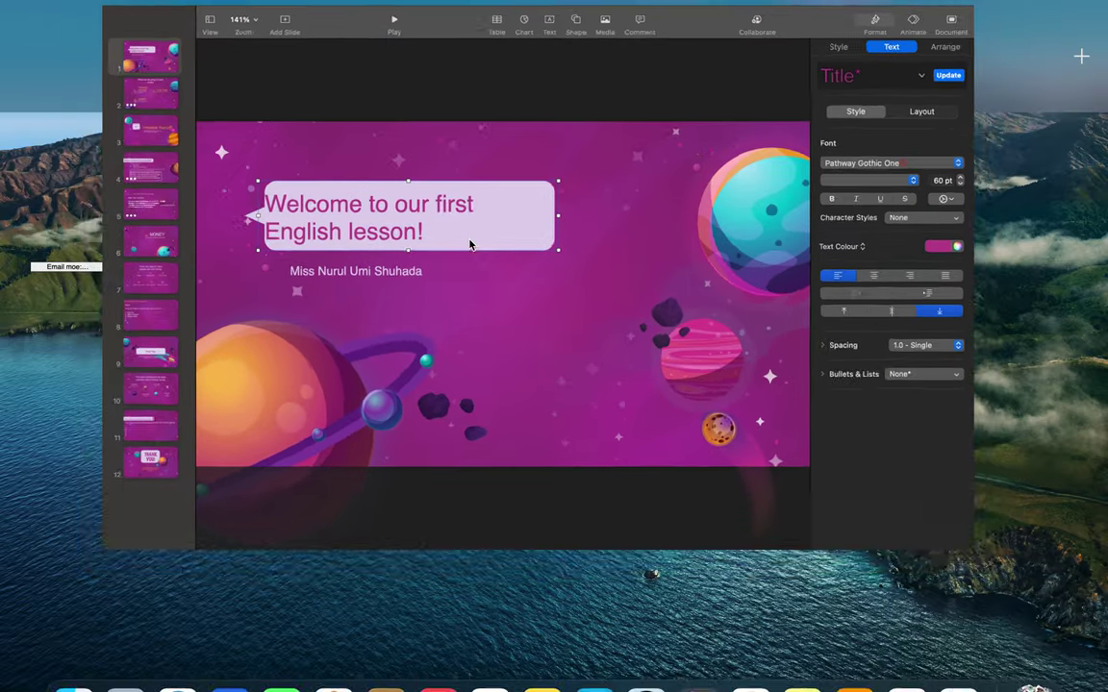
pyautogui.hotkey('ctrl', 'Up')
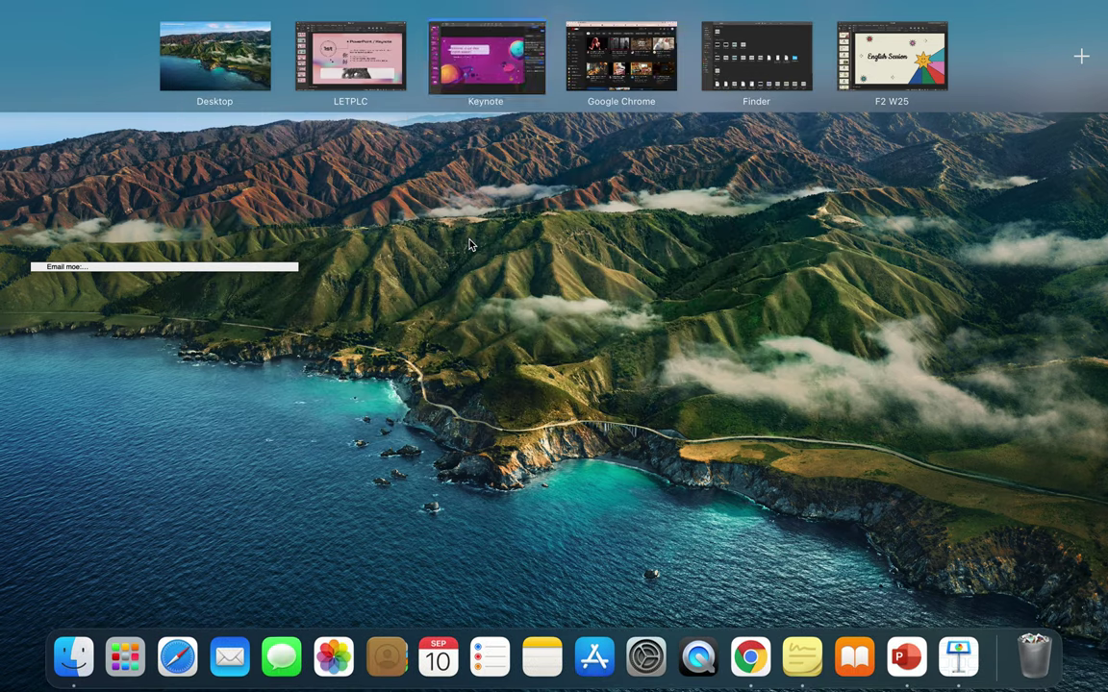
pyautogui.click(846, 62)
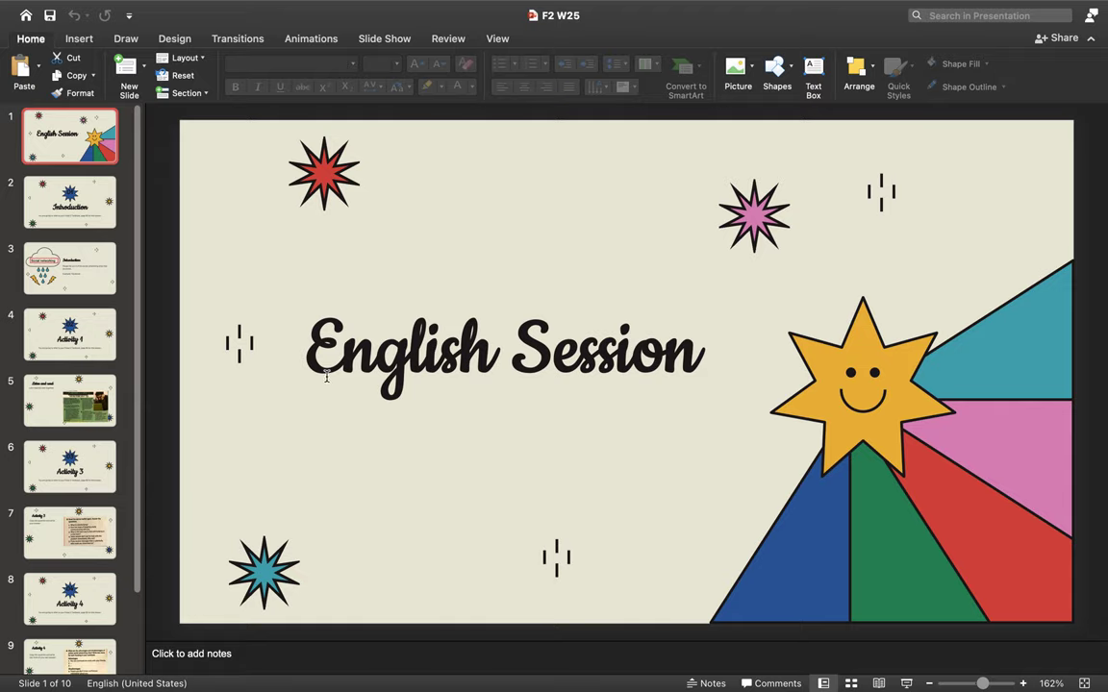
# Step: Select all the text in the English Session title on slide 1, and clear the selection
pyautogui.click(279, 327)
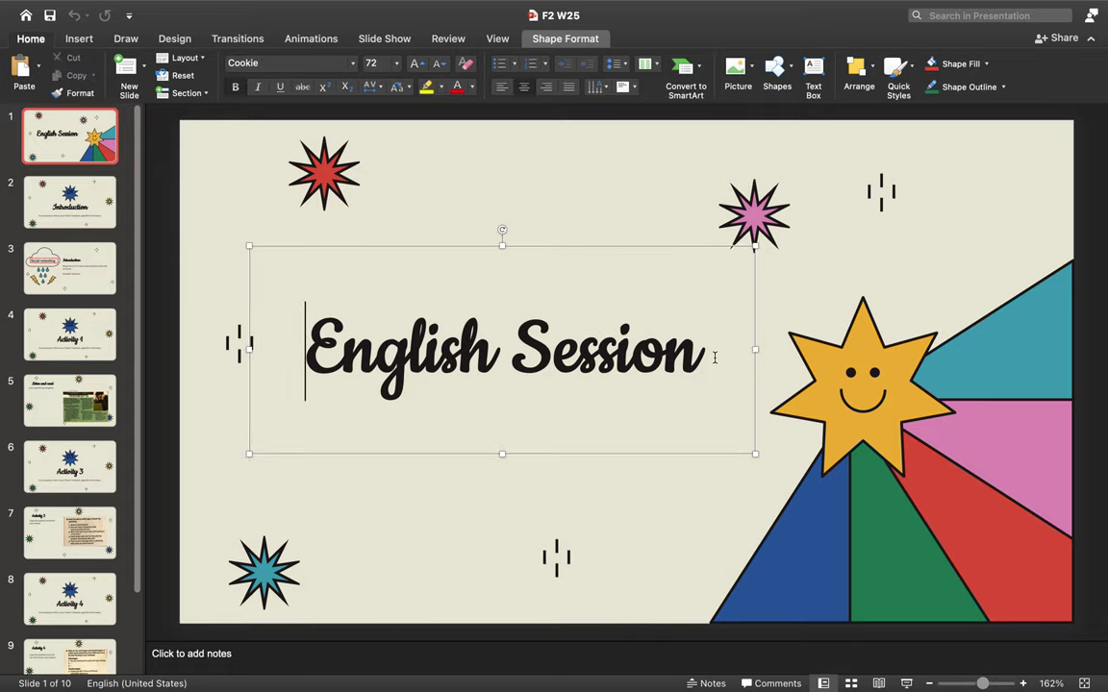
pyautogui.press('super+a')
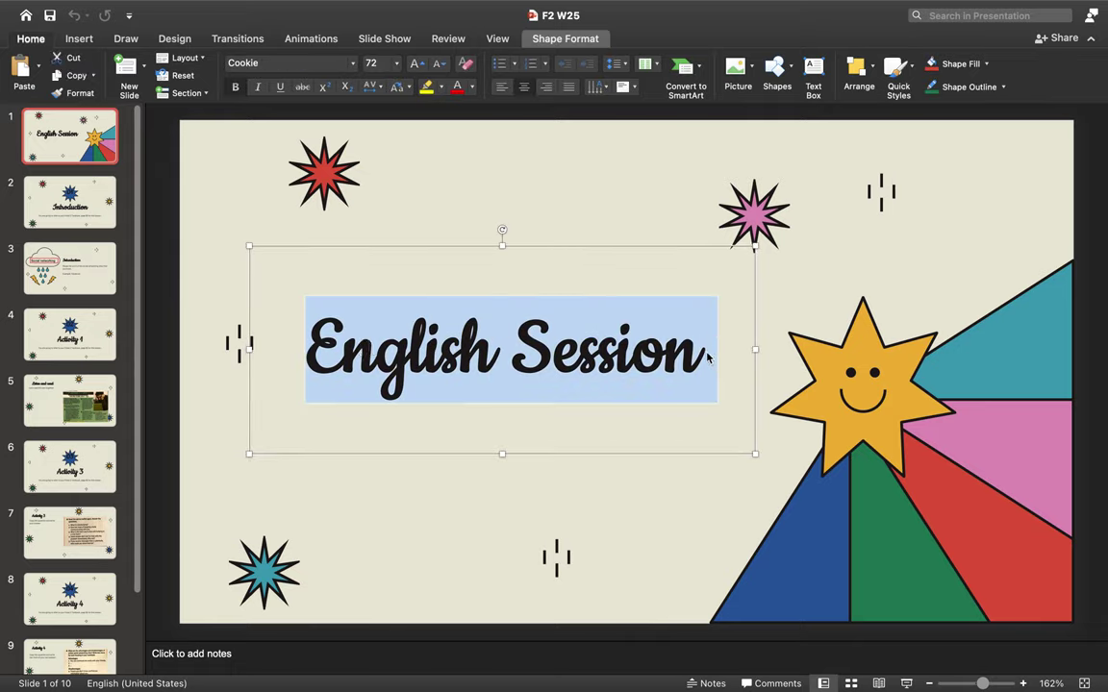
pyautogui.click(706, 353)
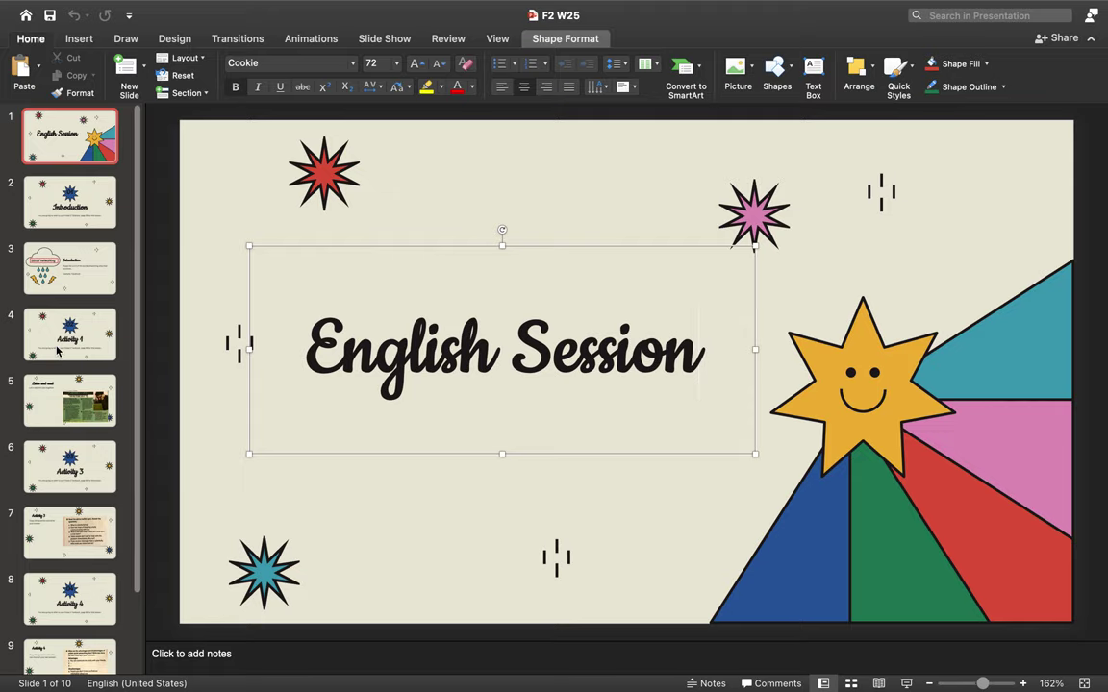
# Step: Look through the Introduction slides and the closing Thank you slide, and return to slide 1
pyautogui.click(79, 216)
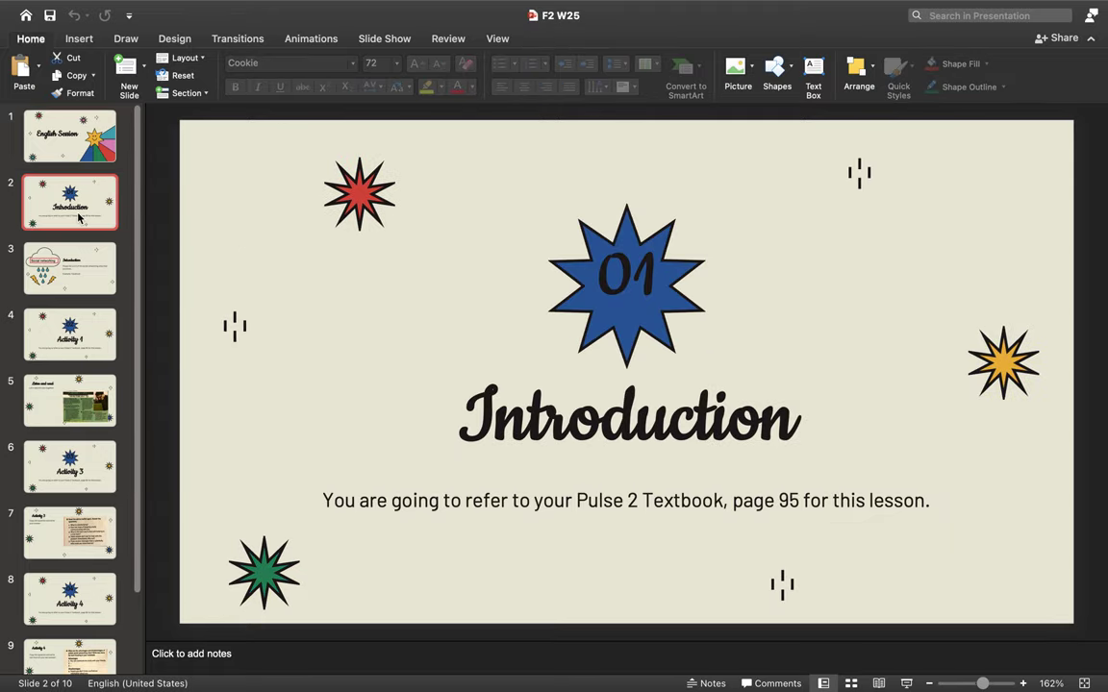
pyautogui.click(84, 277)
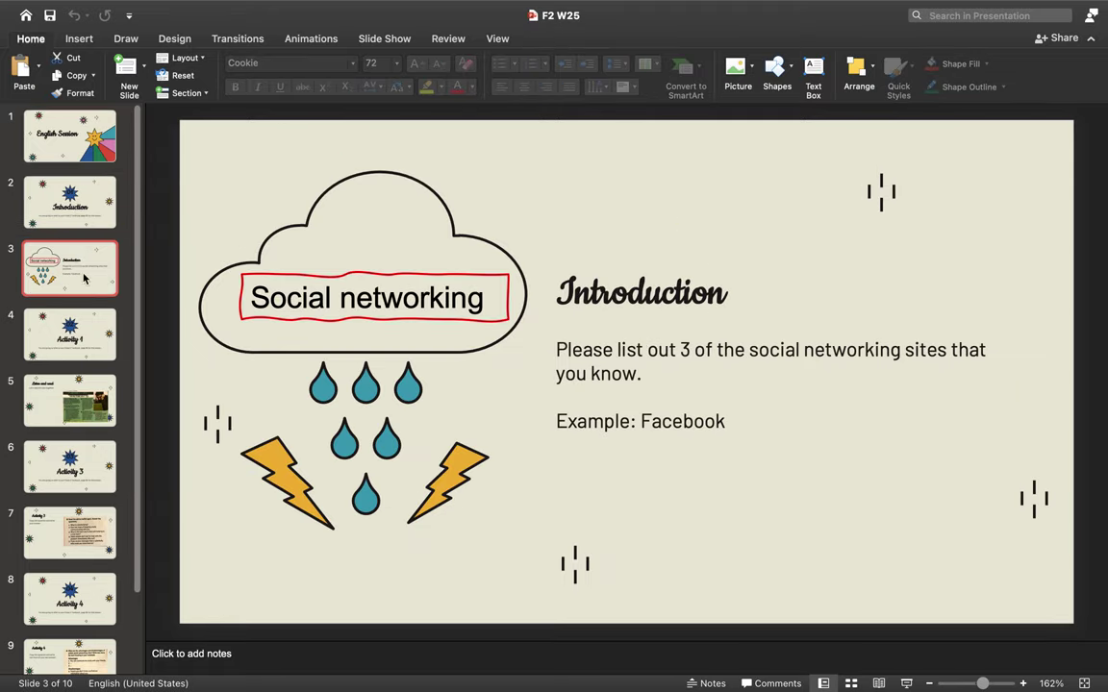
pyautogui.click(74, 144)
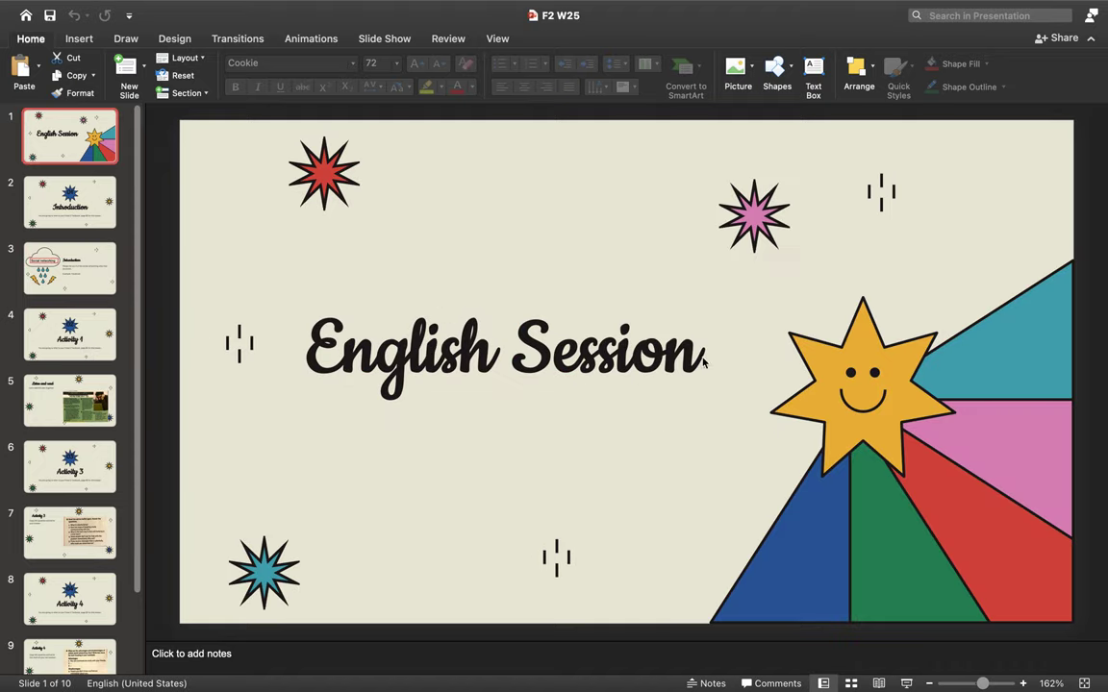
pyautogui.moveTo(564, 37)
pyautogui.scroll(-3, 101, 307)
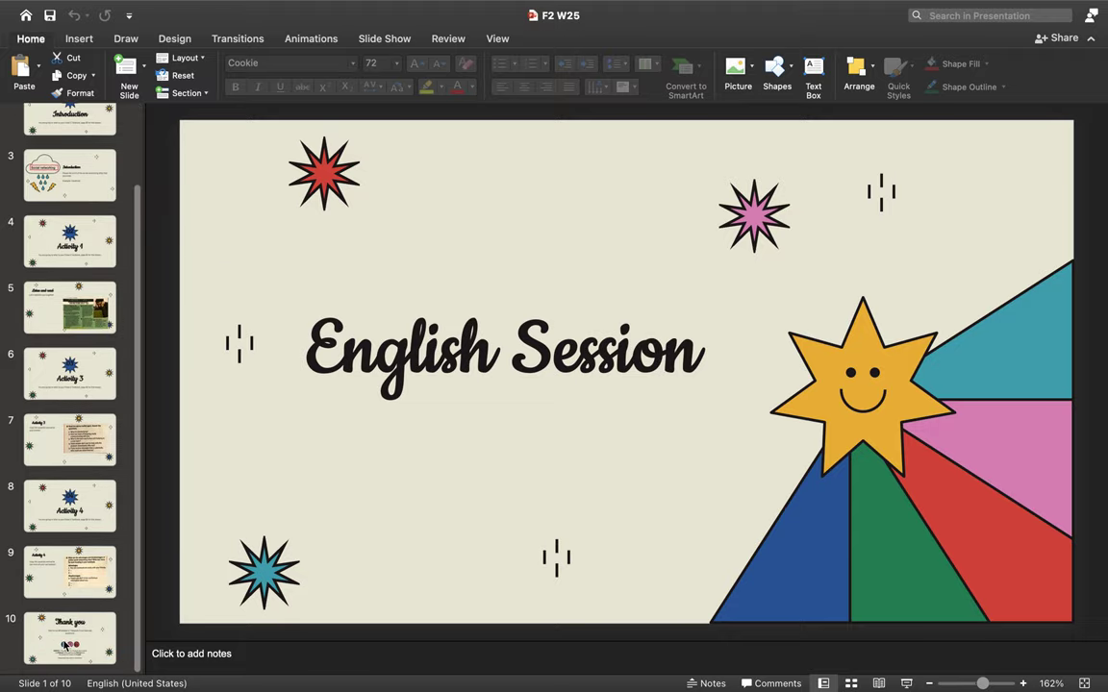
pyautogui.click(57, 625)
pyautogui.scroll(3, 34, 262)
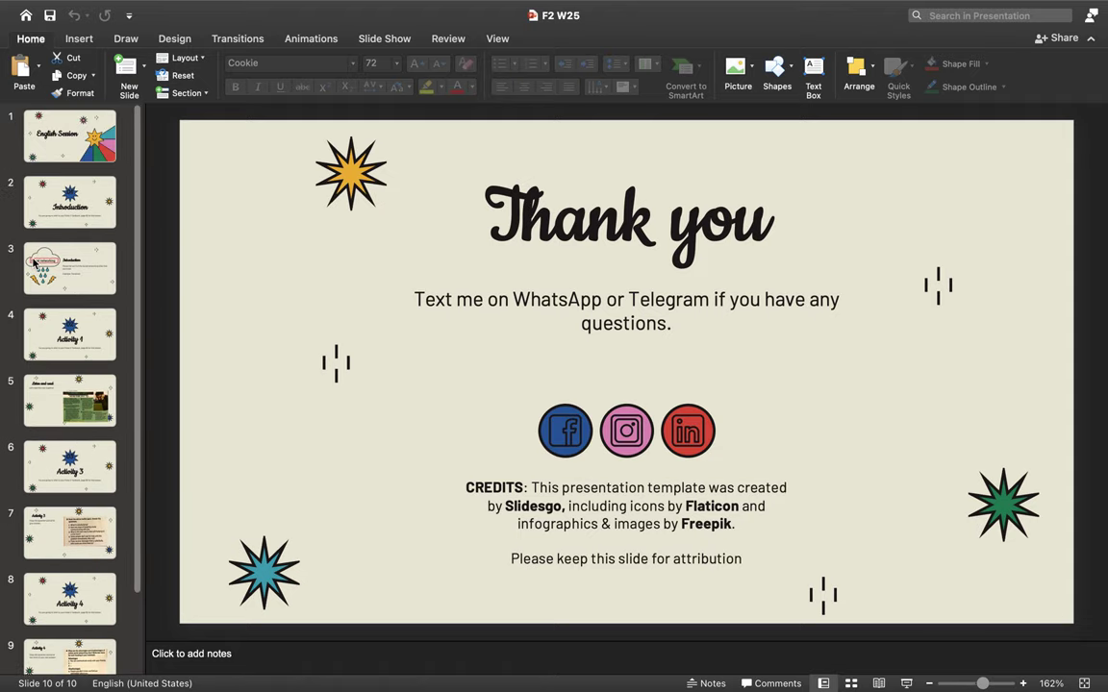
pyautogui.click(41, 133)
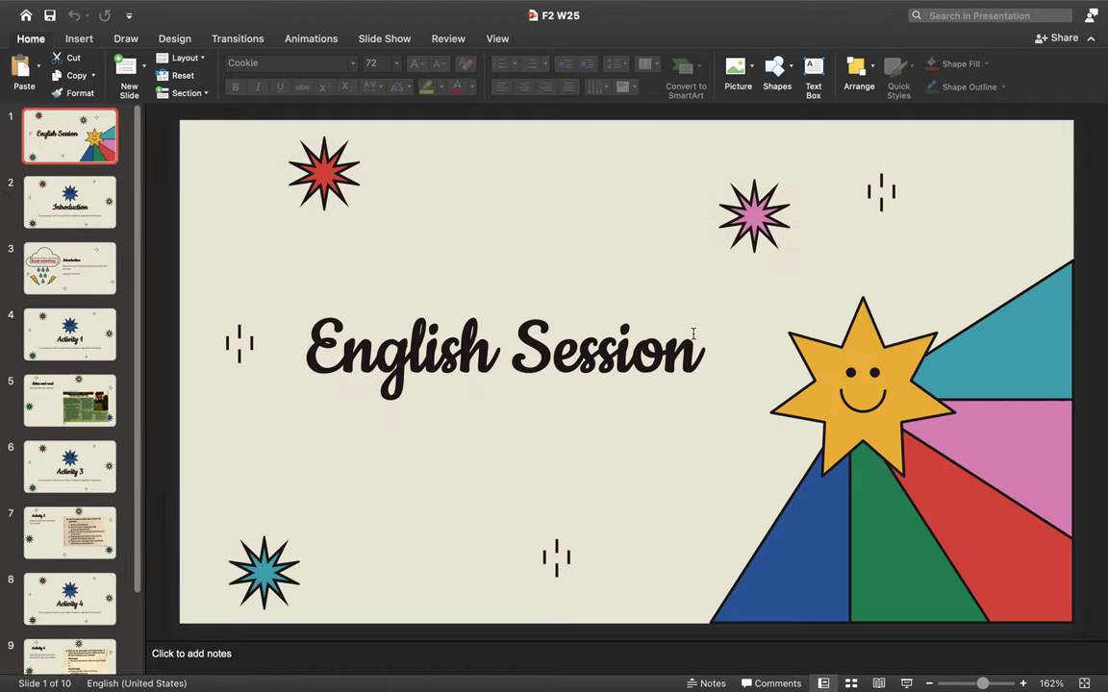
# Step: Look at the layouts offered for a new slide and the kinds of objects that can be inserted
pyautogui.click(144, 73)
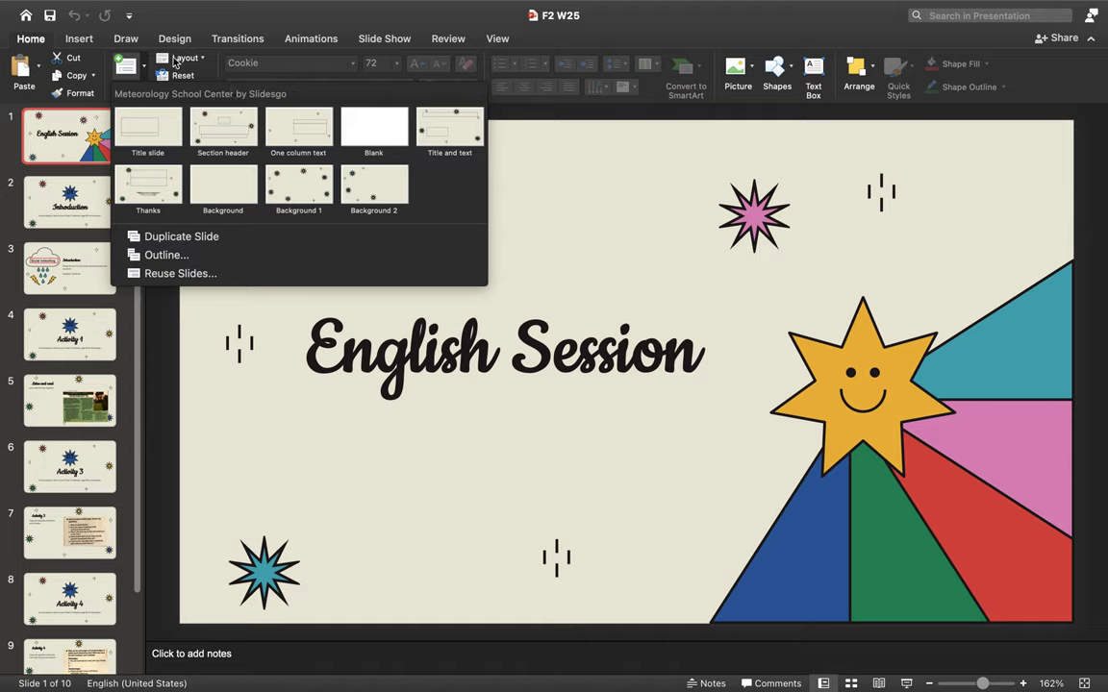
pyautogui.click(79, 39)
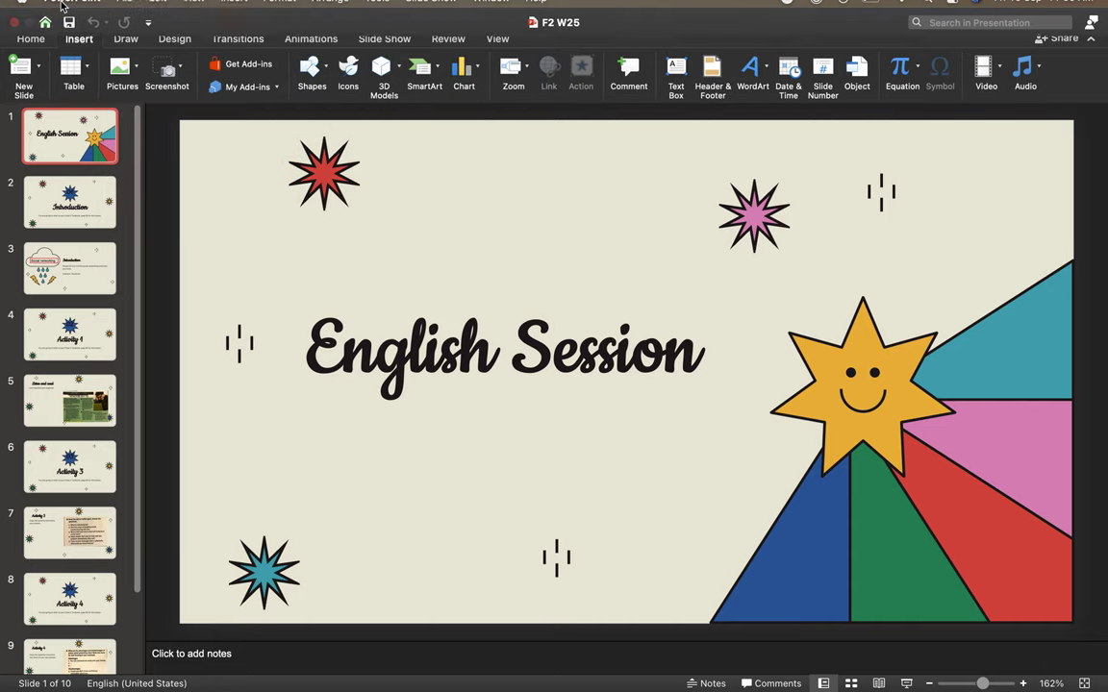
pyautogui.press('ctrl+super+f')
# Step: Go back to the Keynote presentation and switch from there to the LETPLC presentation in PowerPoint
pyautogui.hotkey('ctrl', 'Up')
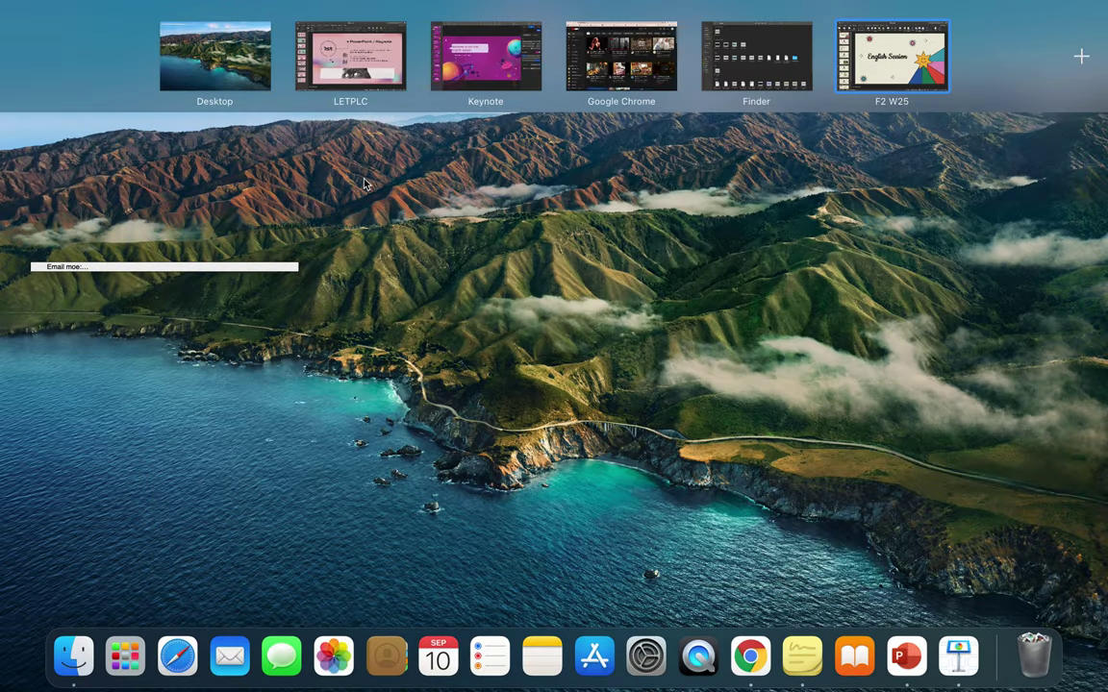
pyautogui.click(459, 36)
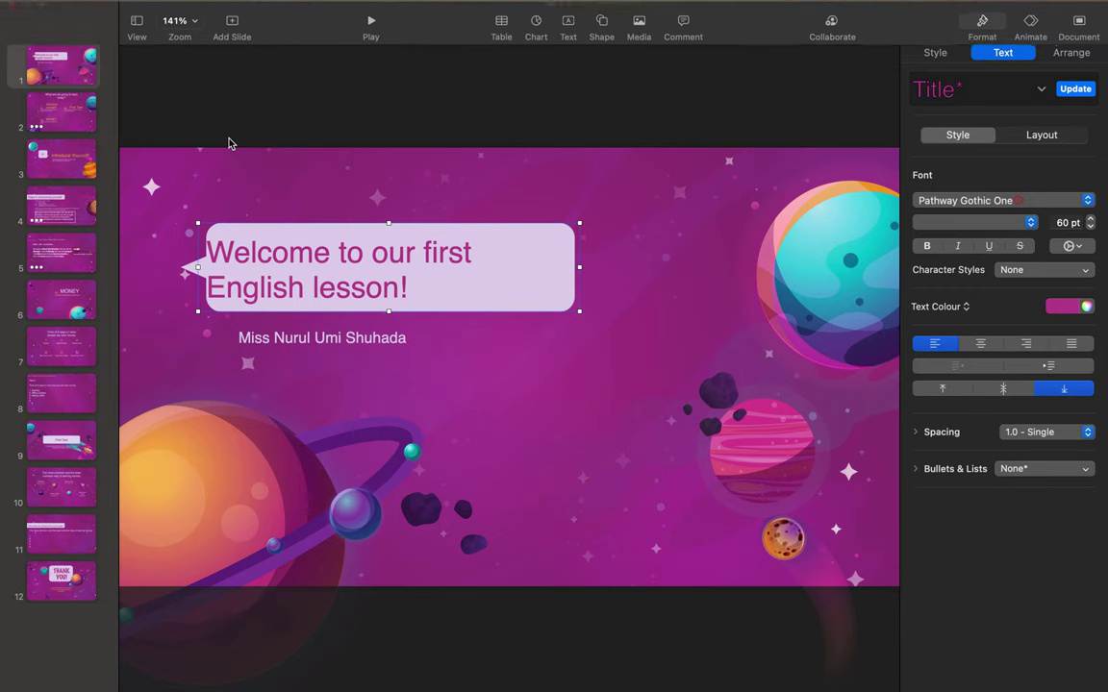
pyautogui.hotkey('ctrl', 'Up')
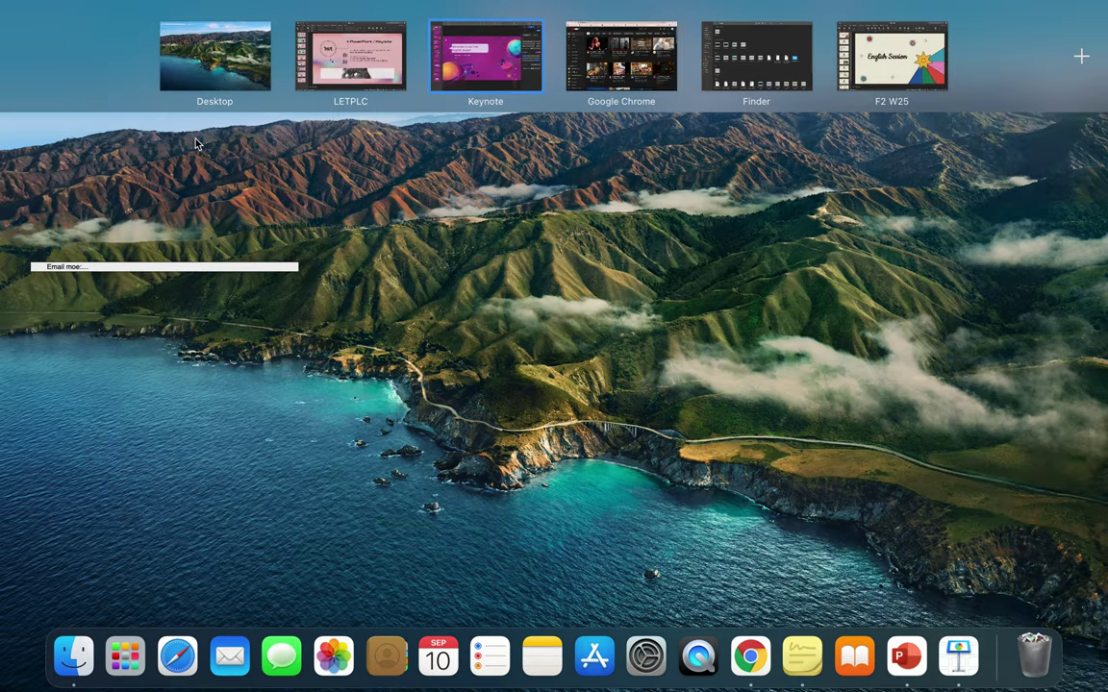
pyautogui.moveTo(860, 75)
pyautogui.moveTo(383, 58)
pyautogui.click(382, 58)
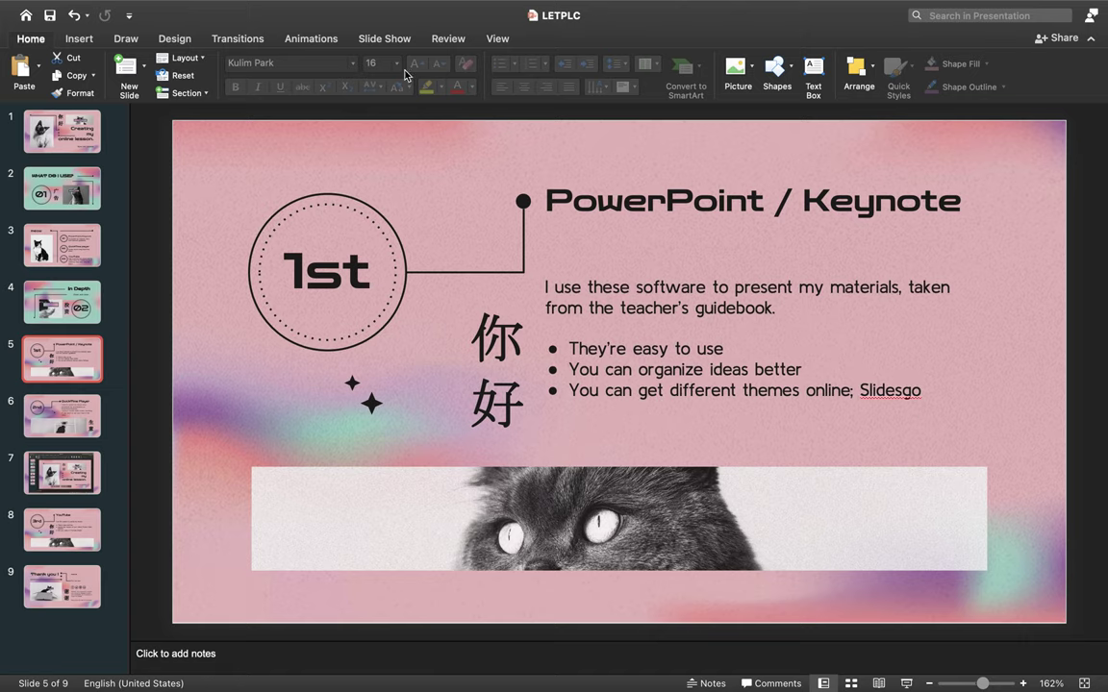
# Step: Switch to Google Chrome, bring up the Slidesgo template page, and go to the site's home page
pyautogui.hotkey('ctrl', 'Up')
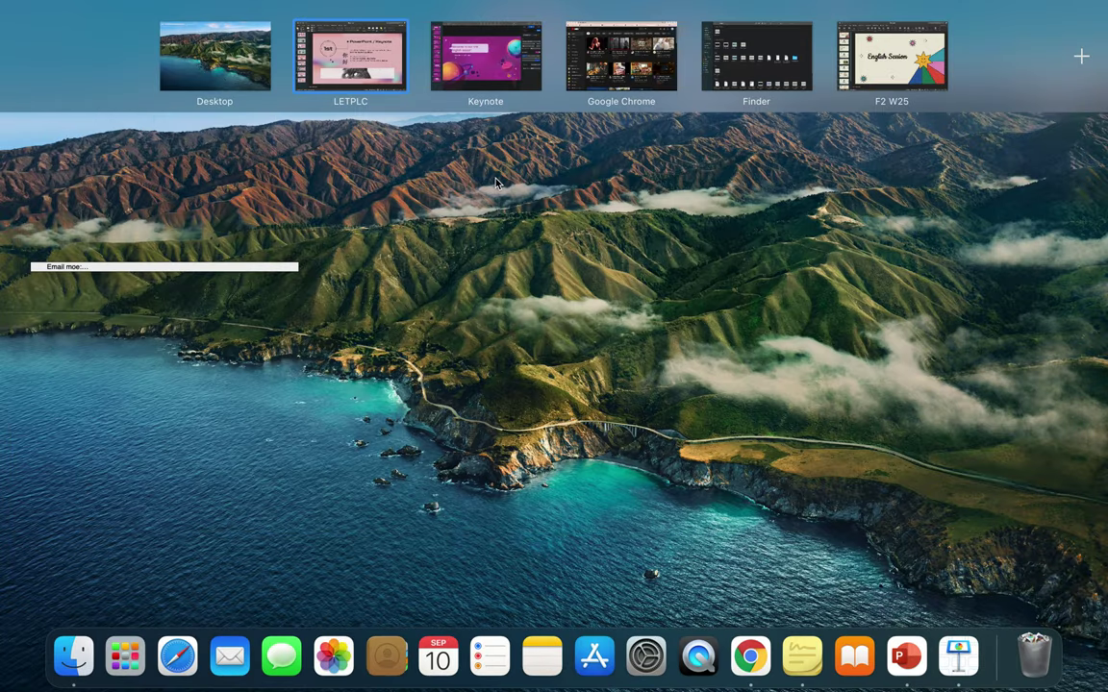
pyautogui.click(577, 60)
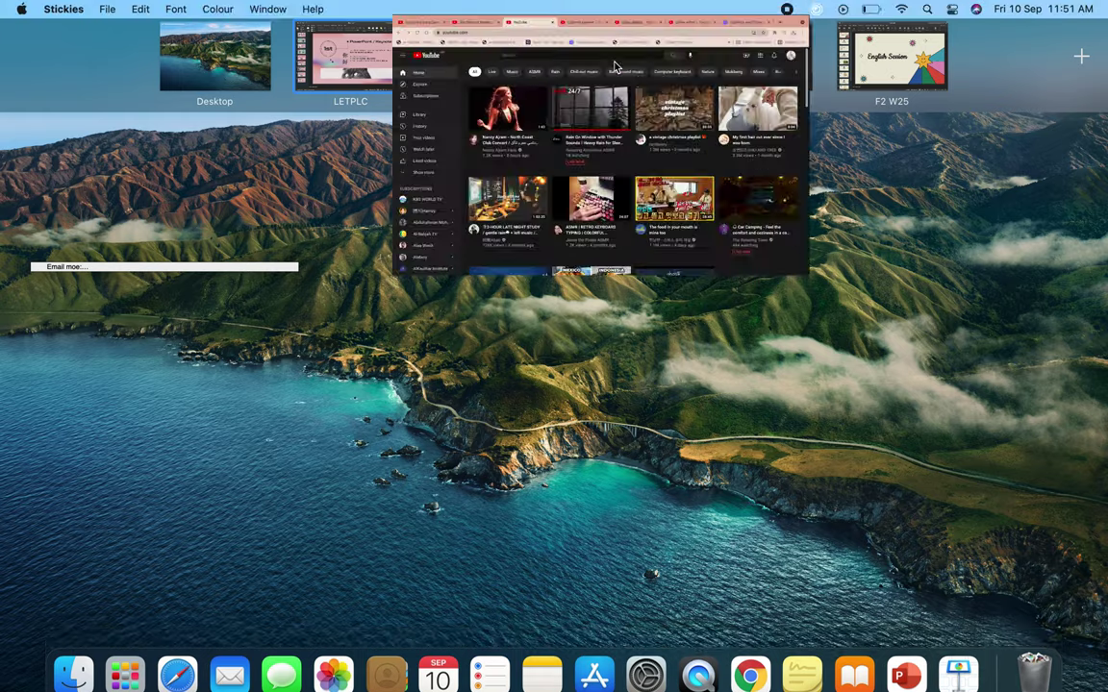
pyautogui.click(913, 20)
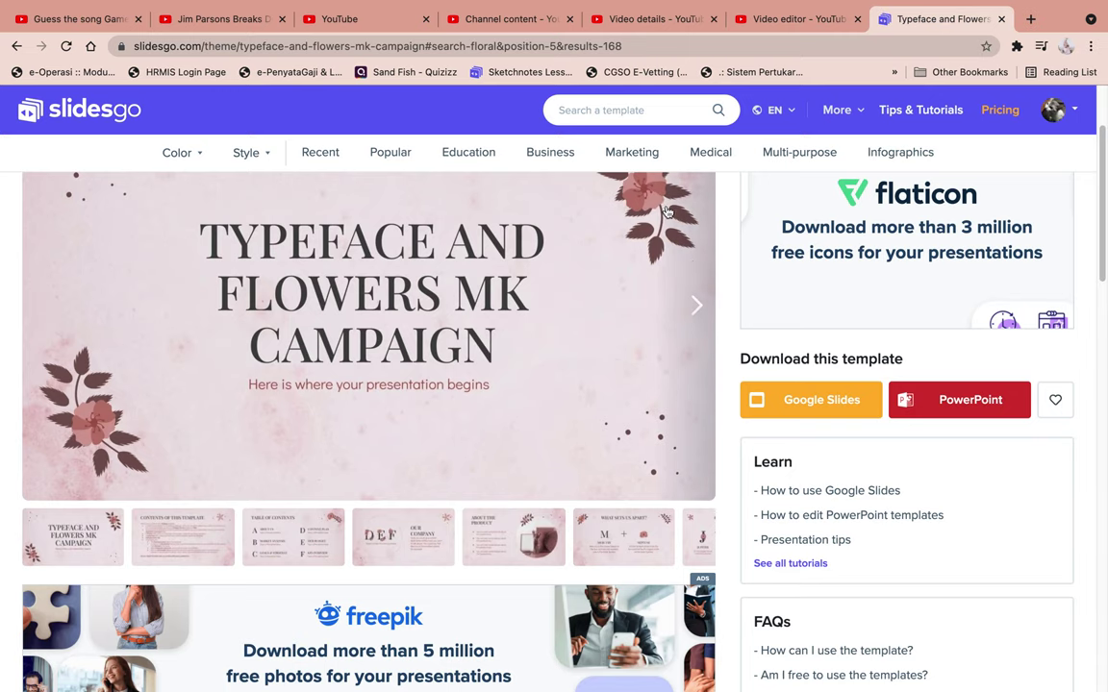
pyautogui.scroll(3, 697, 281)
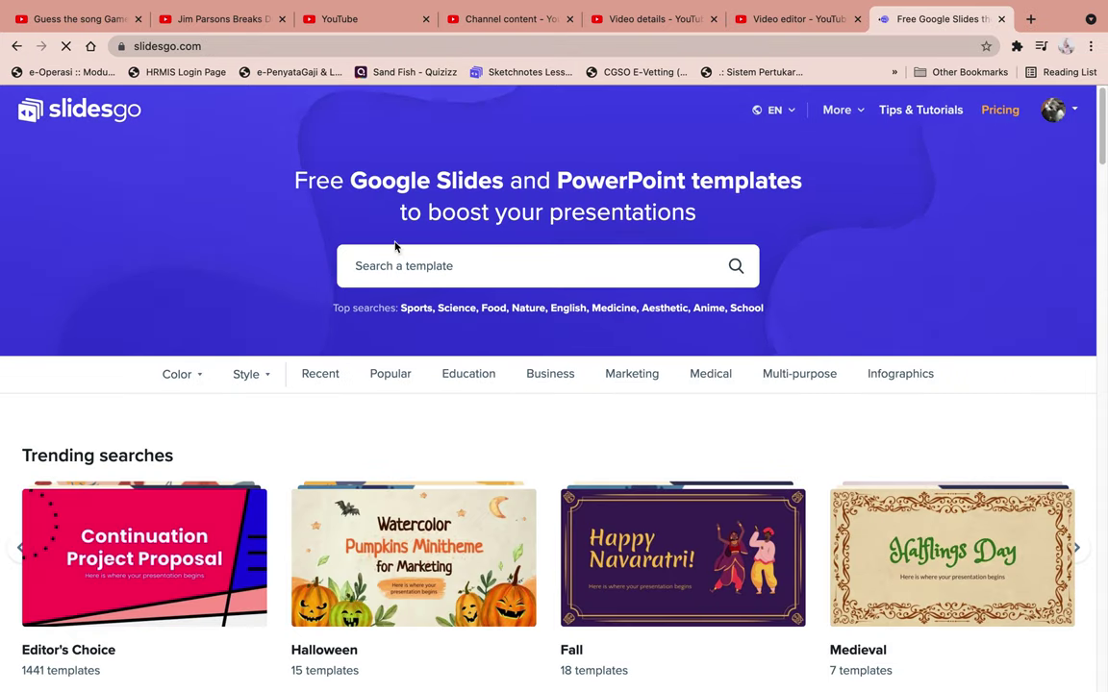
# Step: Search the Slidesgo template library for "floral"
pyautogui.scroll(-2, 727, 388)
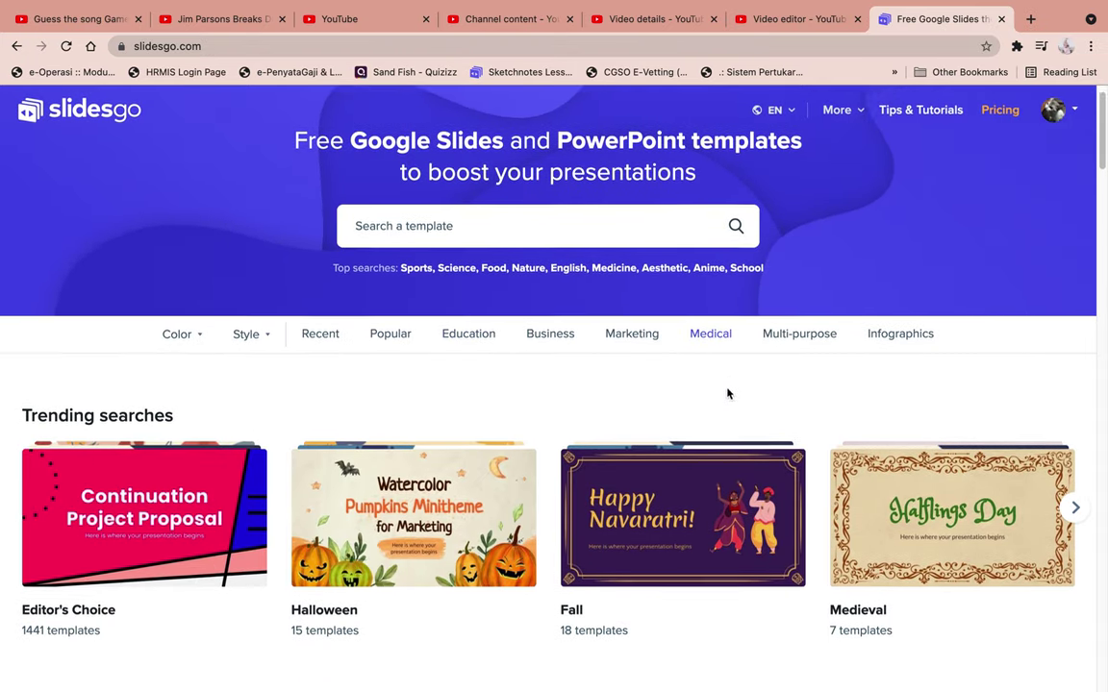
pyautogui.scroll(-2, 728, 398)
pyautogui.scroll(4, 728, 398)
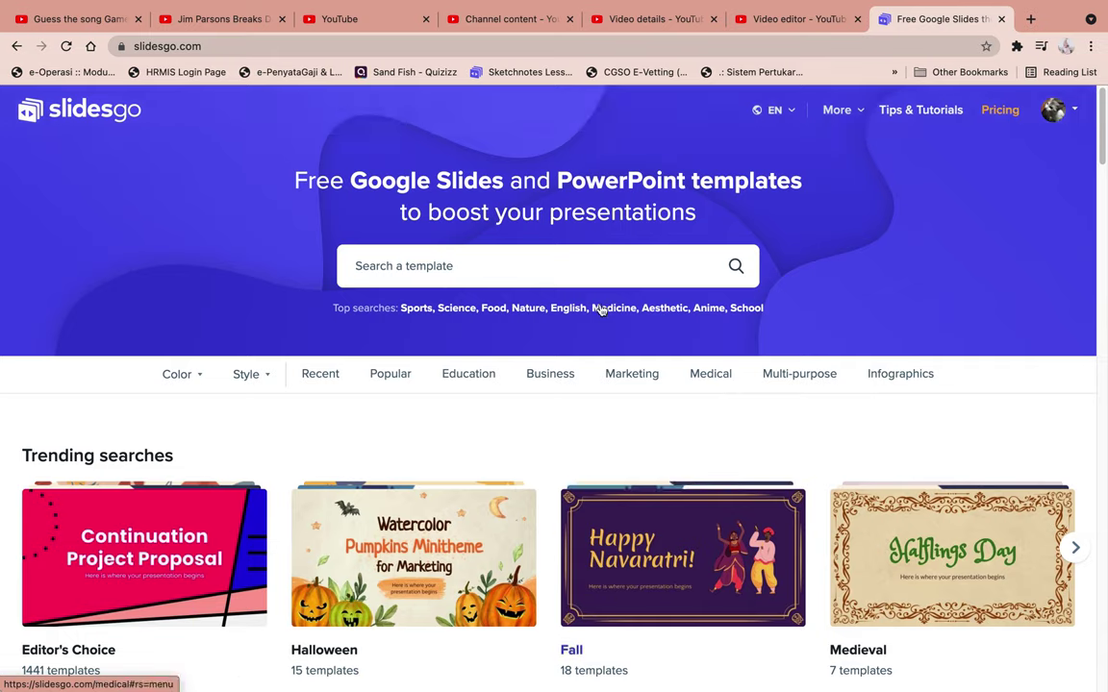
pyautogui.click(603, 265)
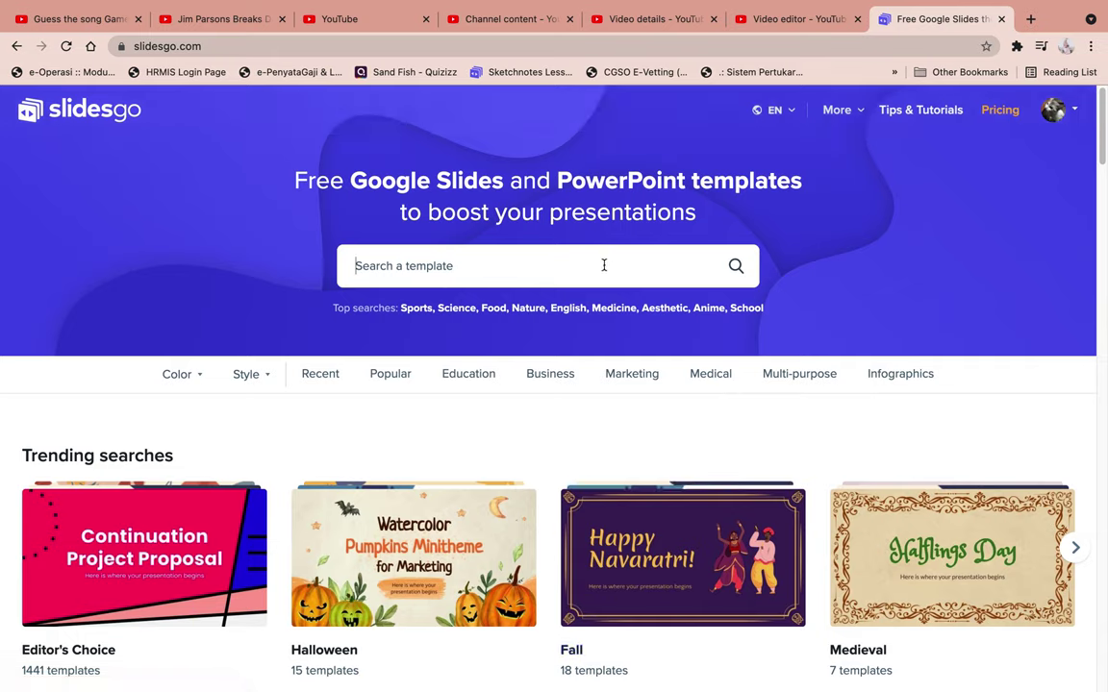
pyautogui.write('flor')
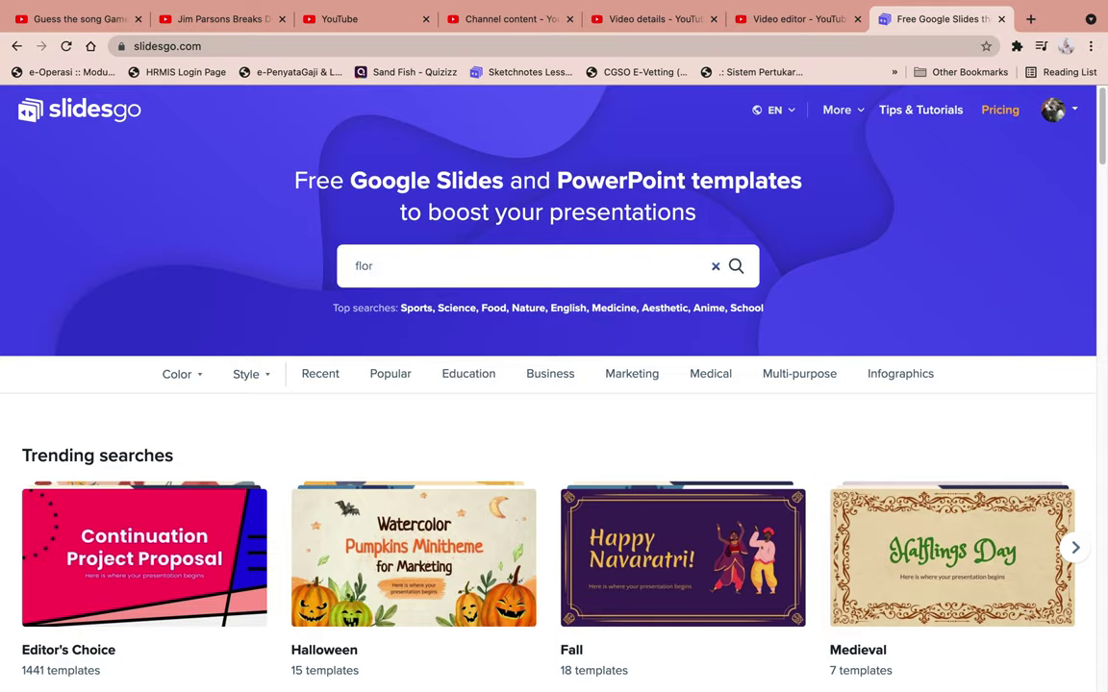
pyautogui.write('al')
pyautogui.click(734, 266)
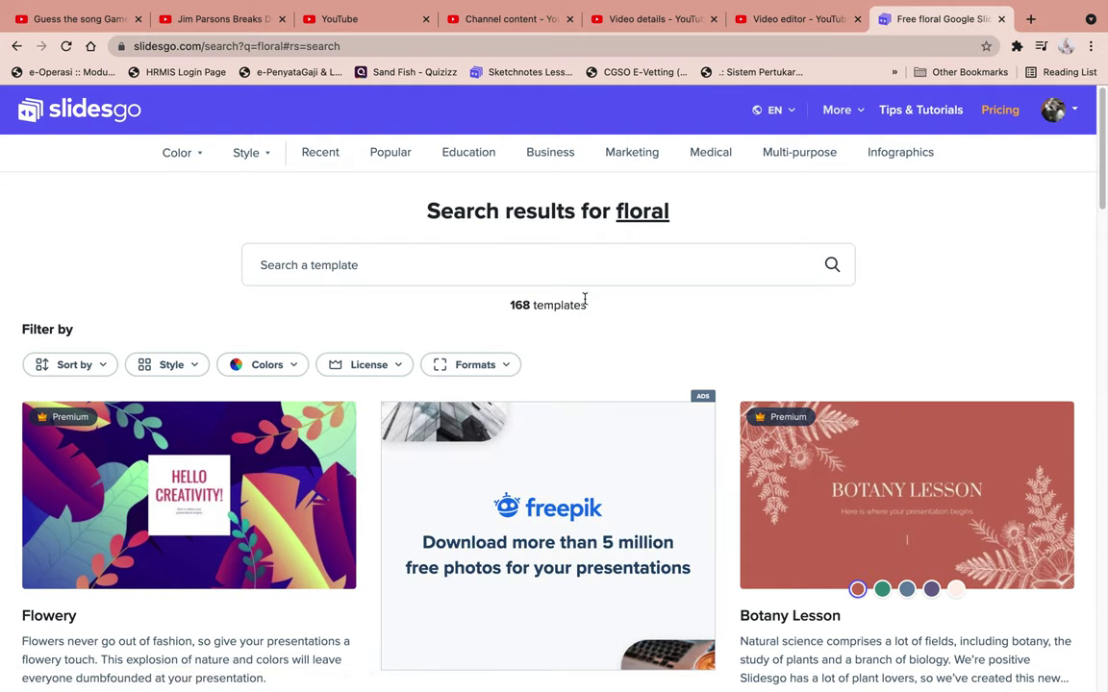
# Step: Examine the first floral results and which of the templates are labelled Premium or Freemium
pyautogui.scroll(-2, 583, 300)
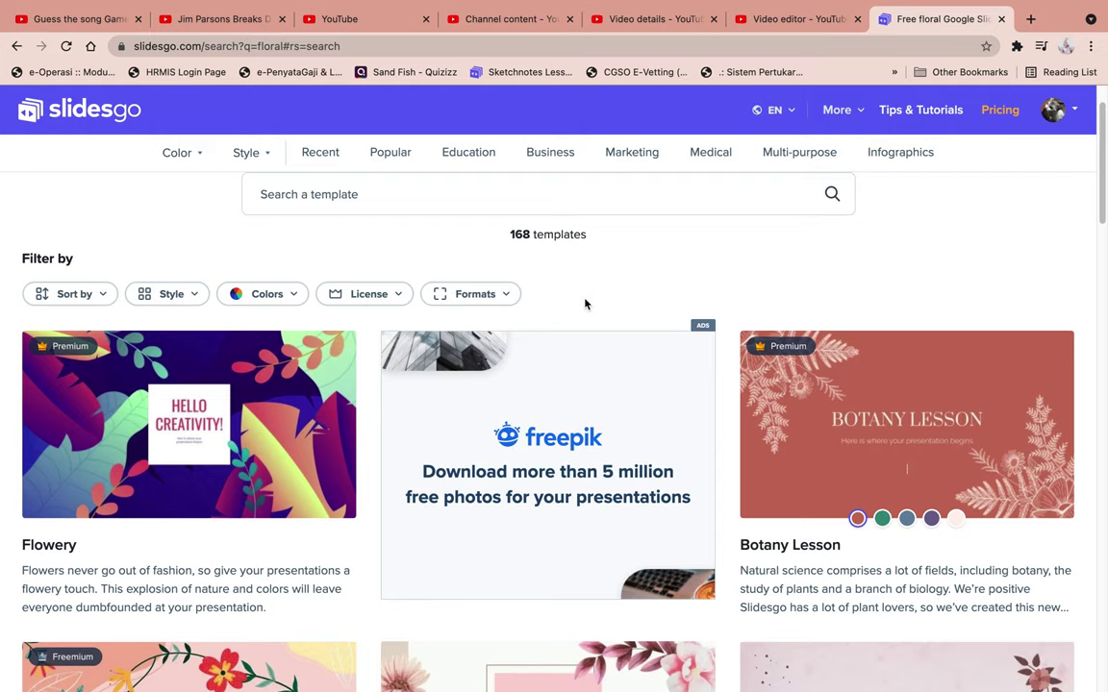
pyautogui.scroll(-1, 585, 304)
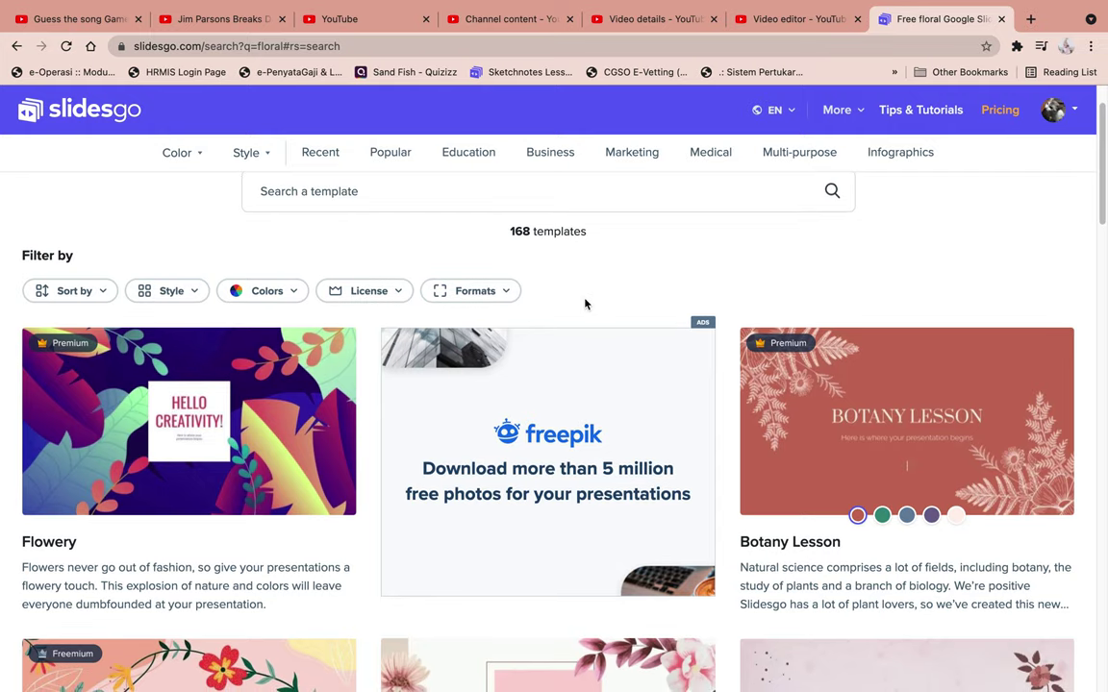
pyautogui.scroll(-5, 585, 304)
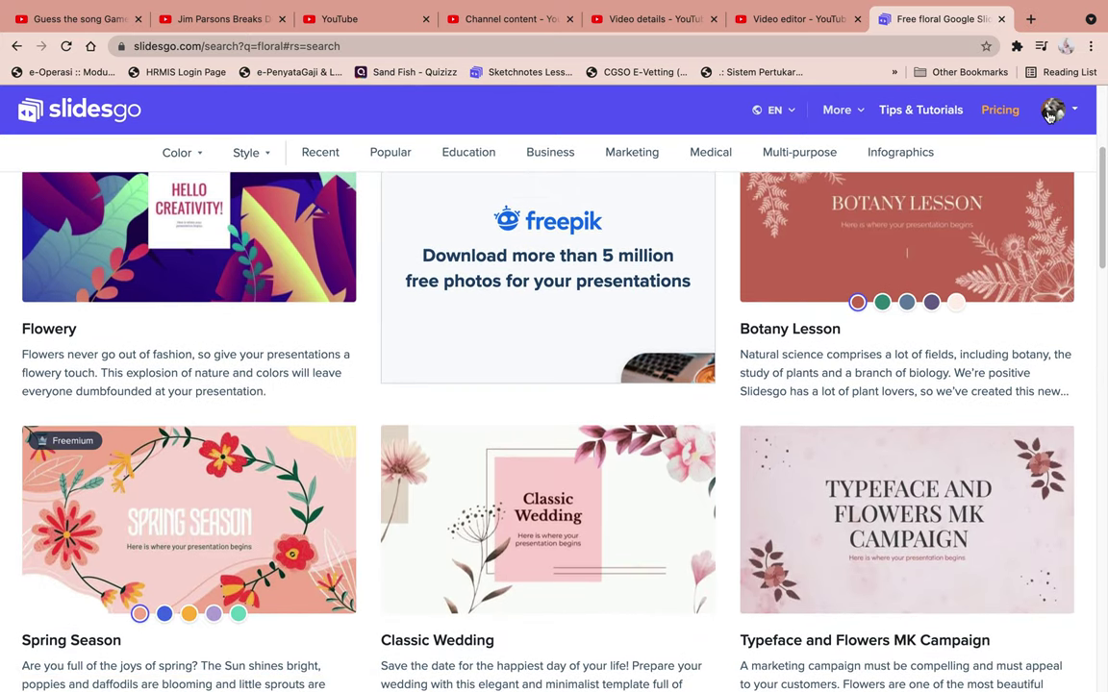
pyautogui.scroll(6, 771, 364)
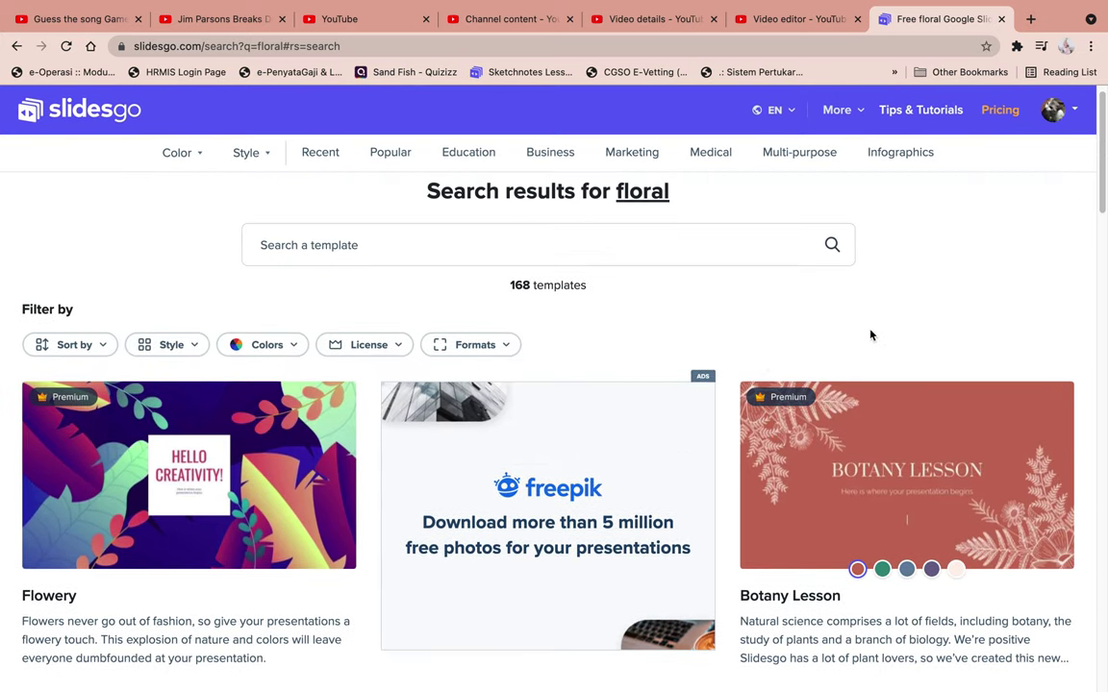
pyautogui.scroll(-1, 890, 324)
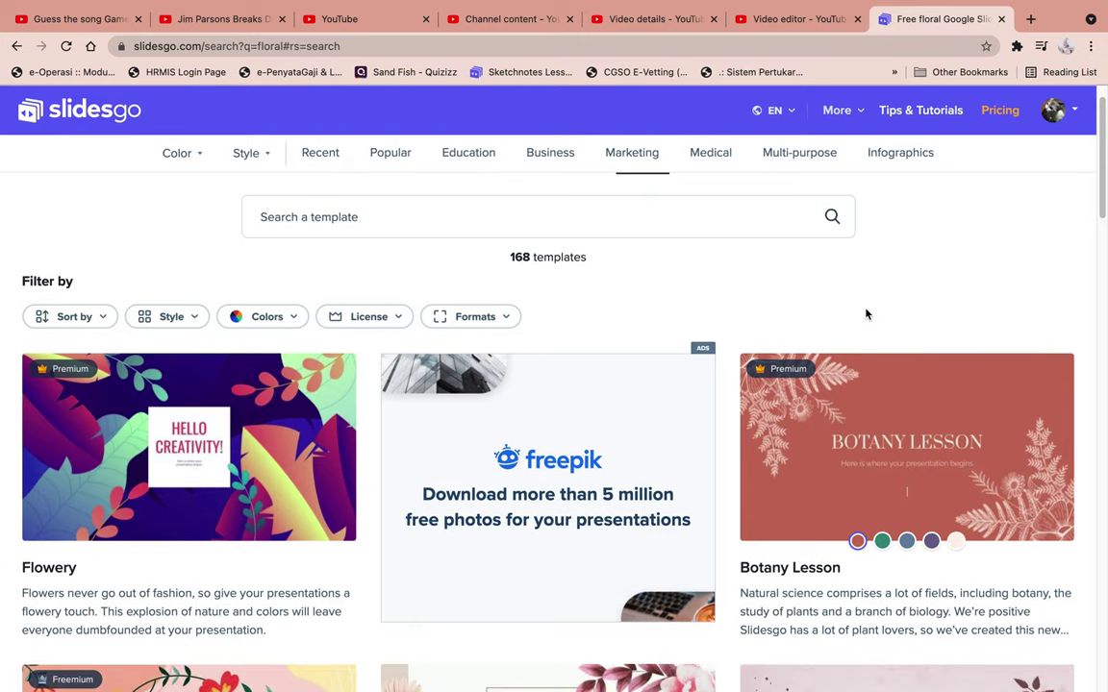
pyautogui.scroll(-3, 885, 327)
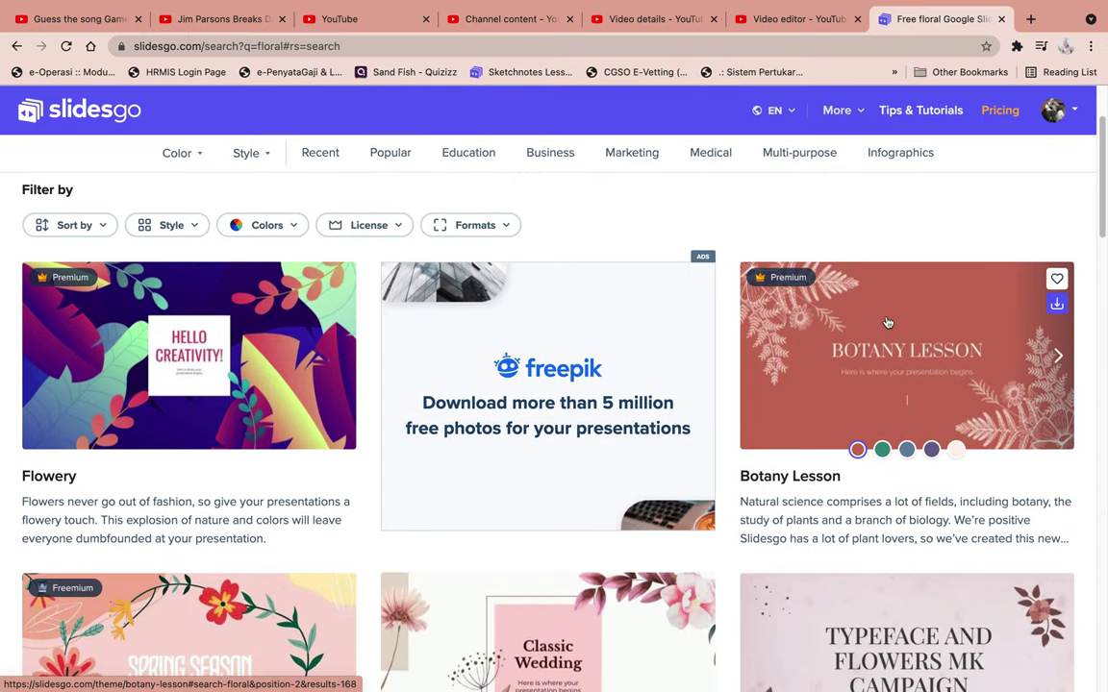
pyautogui.scroll(-1, 887, 322)
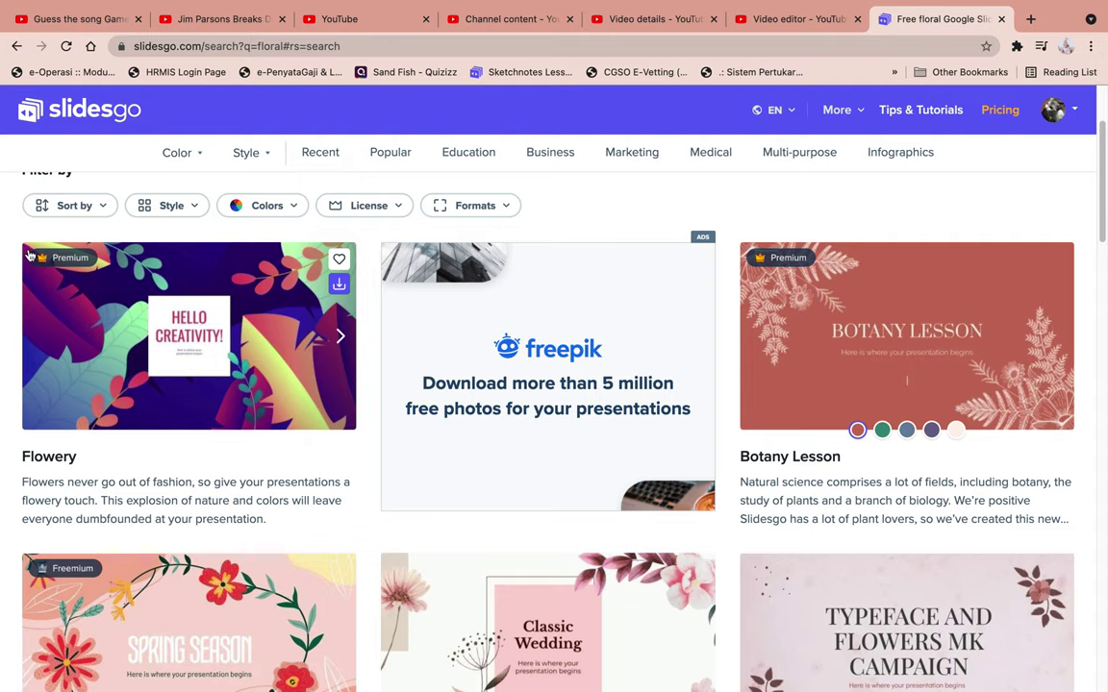
pyautogui.scroll(-2, 571, 399)
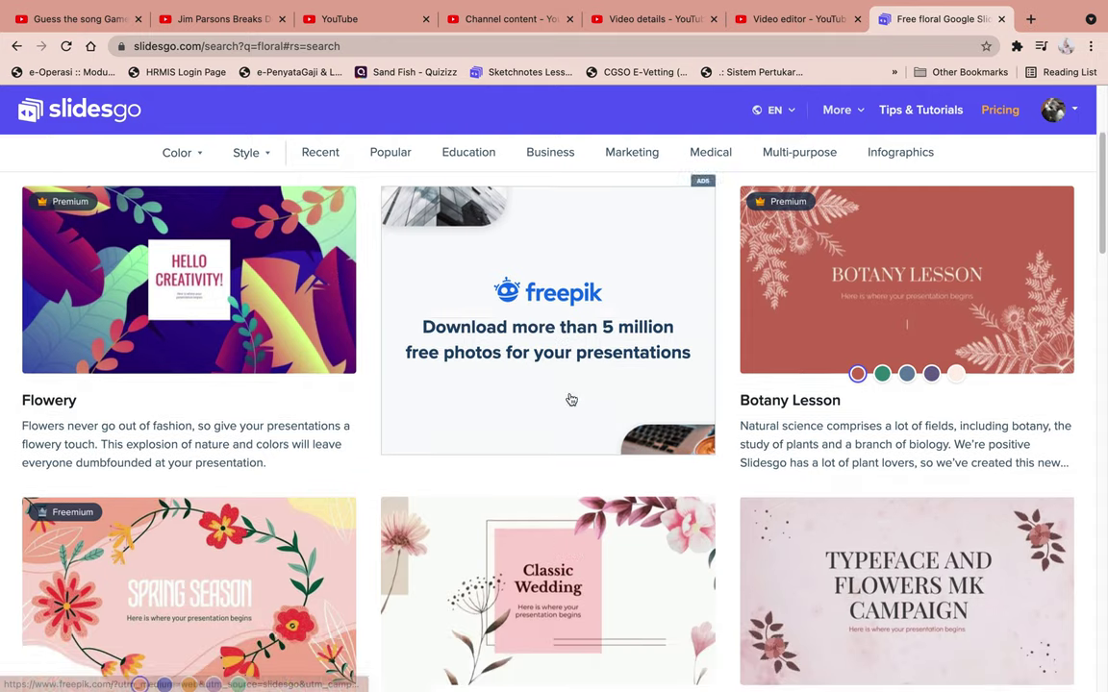
# Step: Look through the remaining floral templates, from Spring Season and Classic Wedding to the end of the first results page
pyautogui.scroll(-5, 654, 375)
pyautogui.scroll(2, 726, 327)
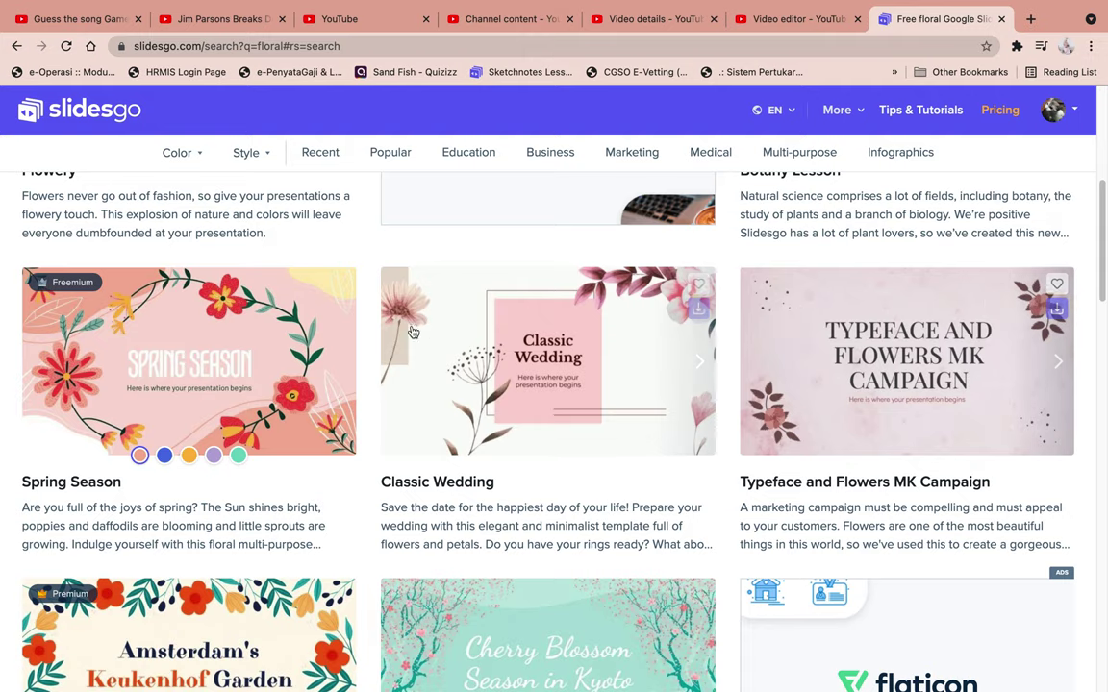
pyautogui.scroll(-1, 544, 378)
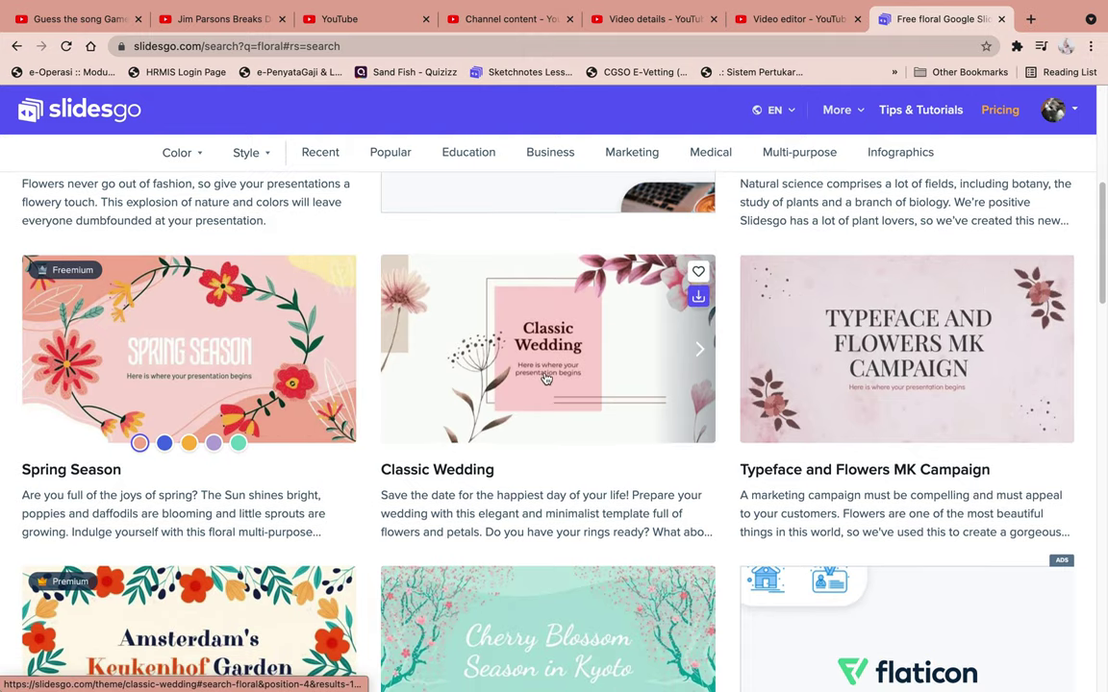
pyautogui.scroll(-1, 291, 487)
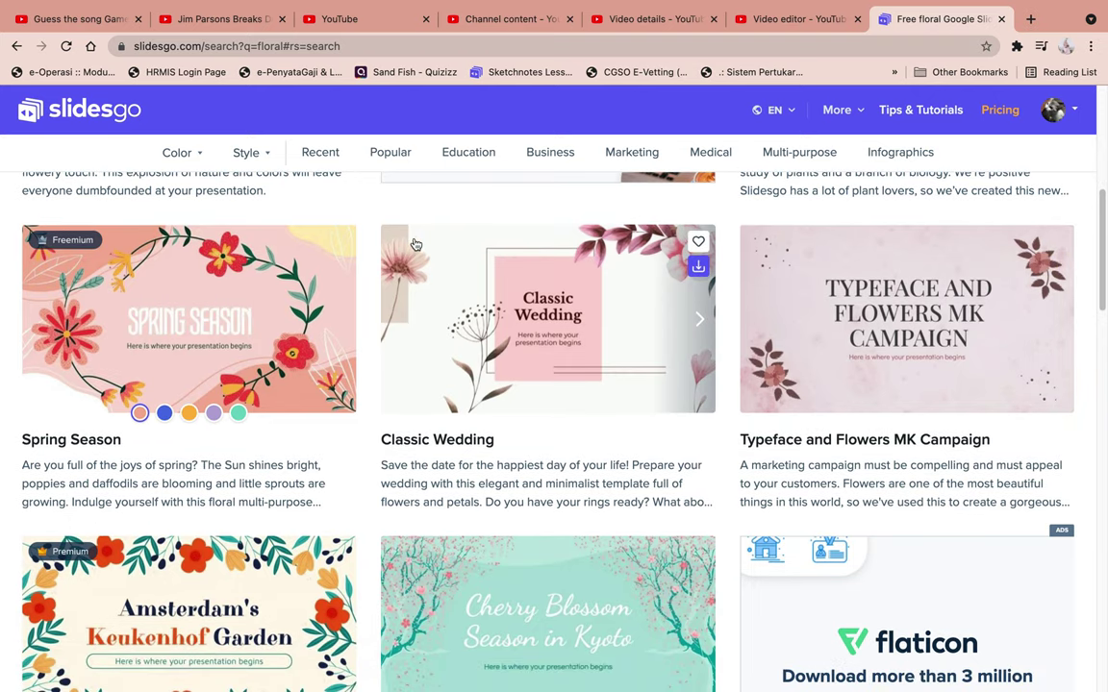
pyautogui.scroll(-3, 459, 286)
pyautogui.scroll(-2, 459, 285)
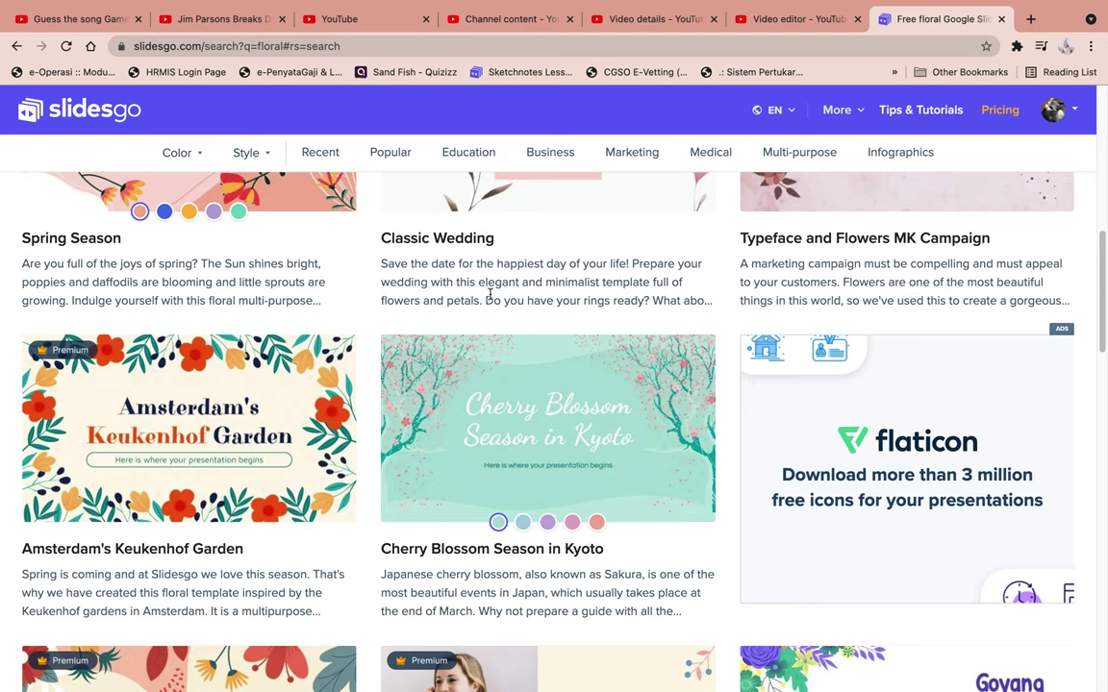
pyautogui.scroll(-2, 622, 415)
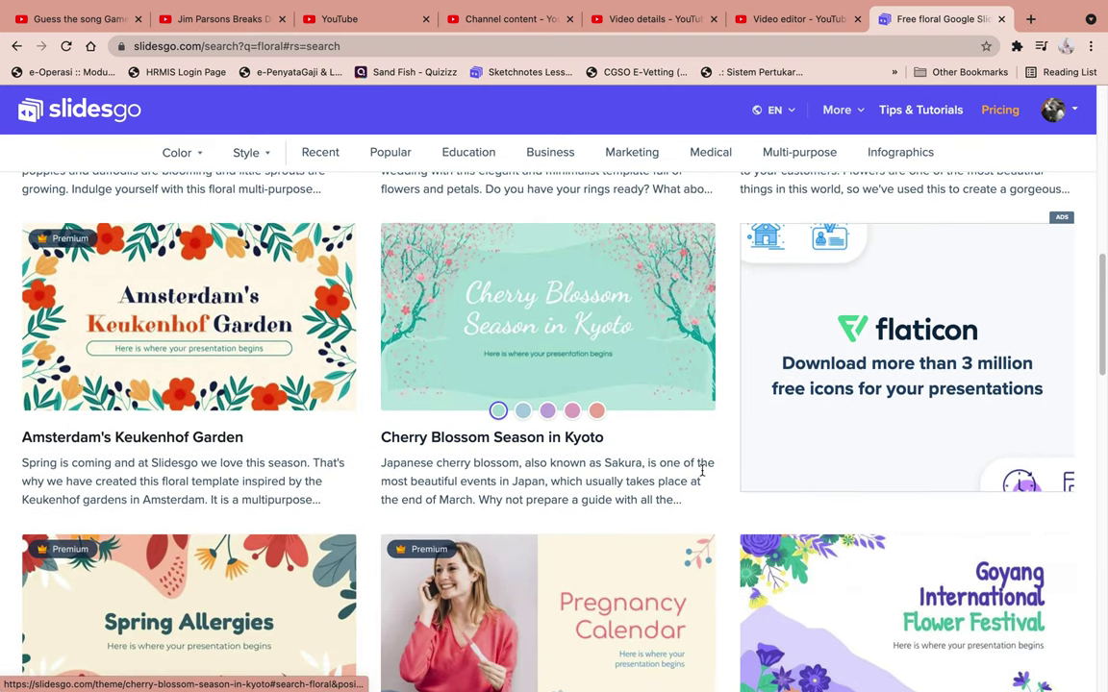
pyautogui.scroll(-4, 667, 466)
pyautogui.scroll(-8, 670, 468)
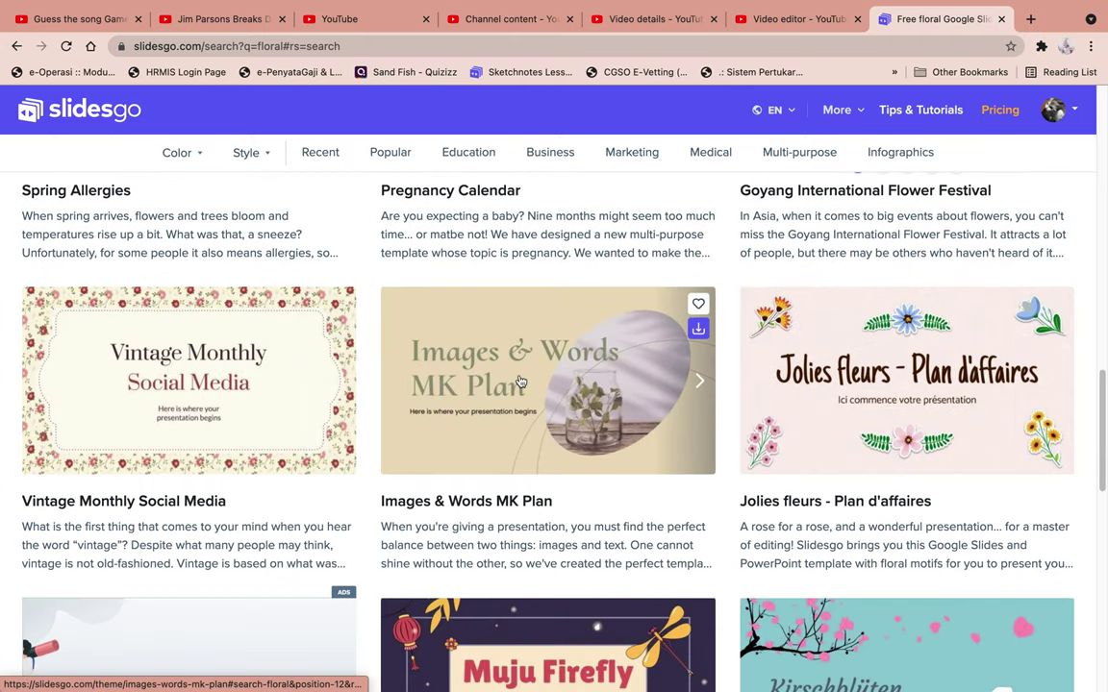
pyautogui.scroll(-6, 567, 448)
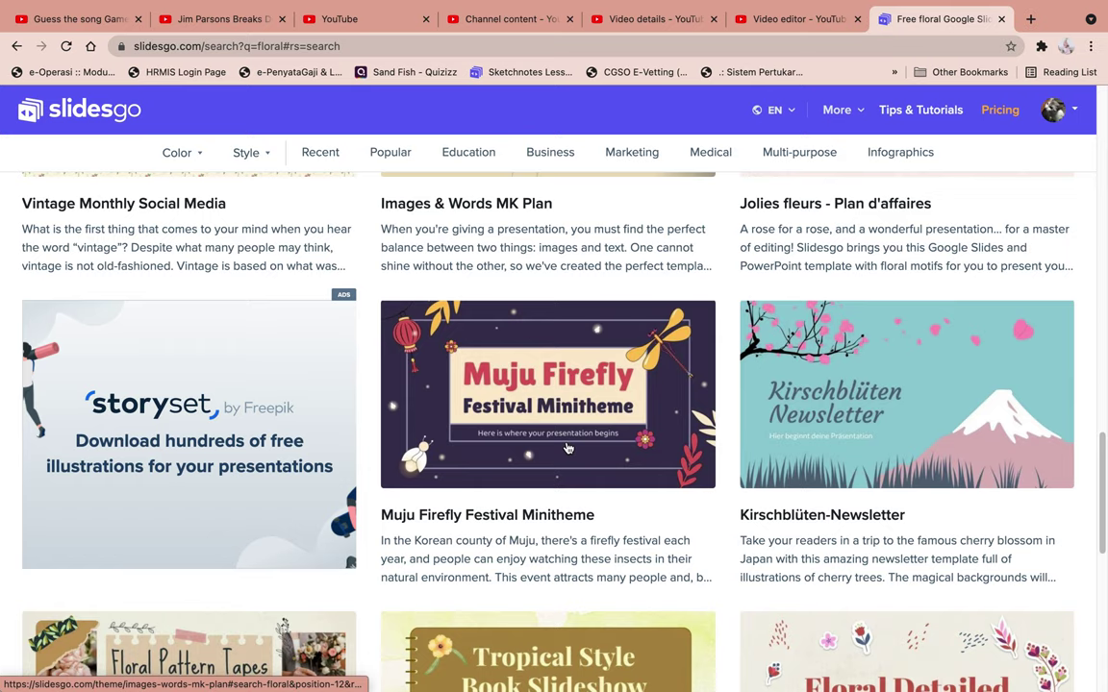
pyautogui.scroll(-3, 568, 445)
pyautogui.scroll(-5, 567, 444)
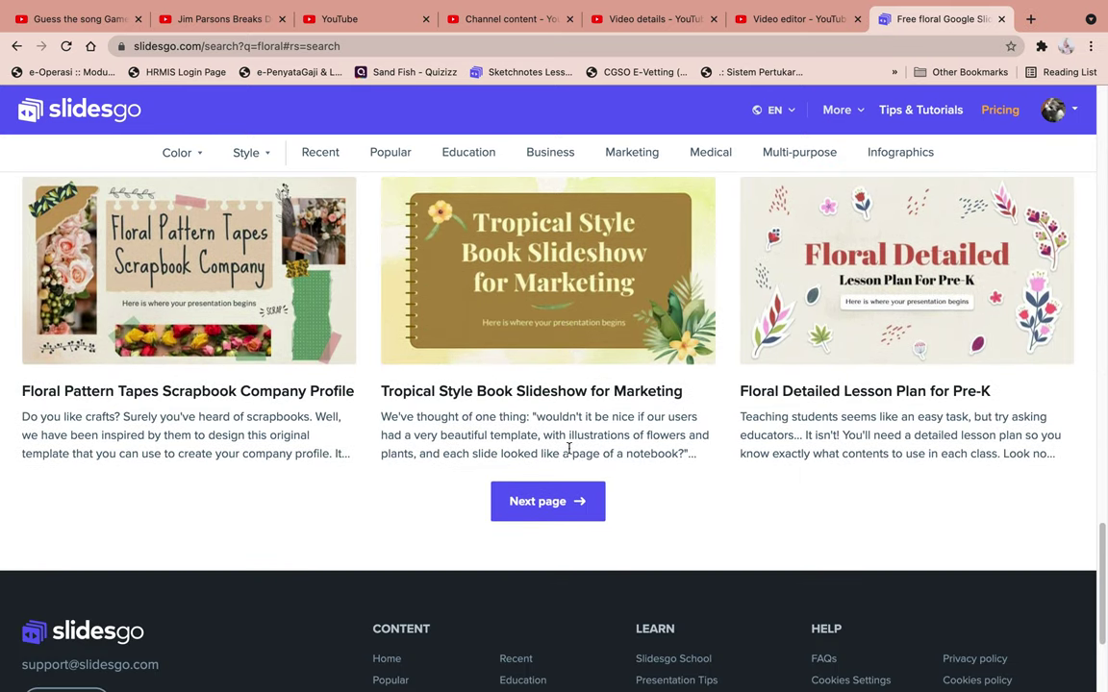
# Step: Go to the second page of floral results and look through its templates
pyautogui.click(577, 500)
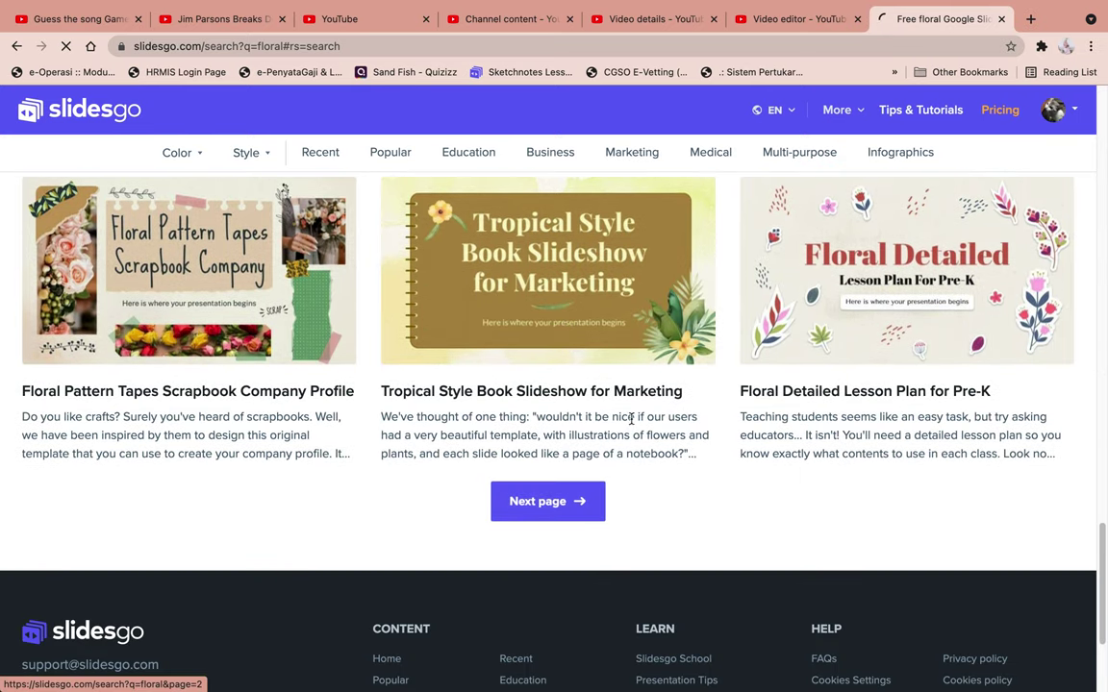
pyautogui.scroll(-7, 634, 418)
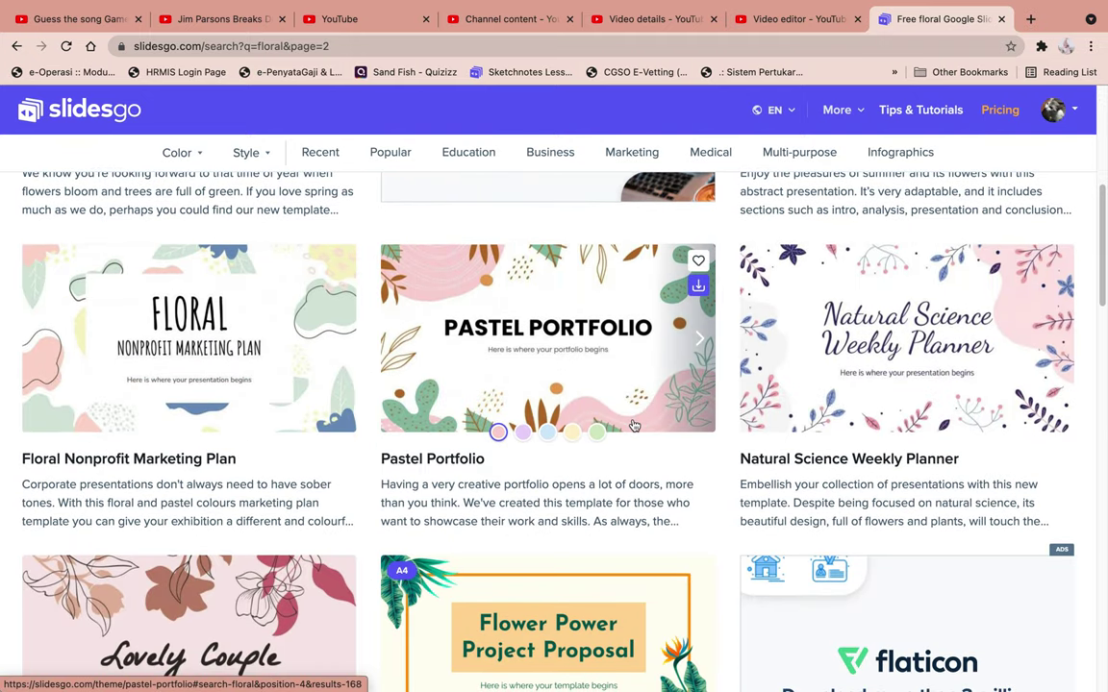
pyautogui.scroll(-5, 634, 426)
pyautogui.scroll(-8, 632, 420)
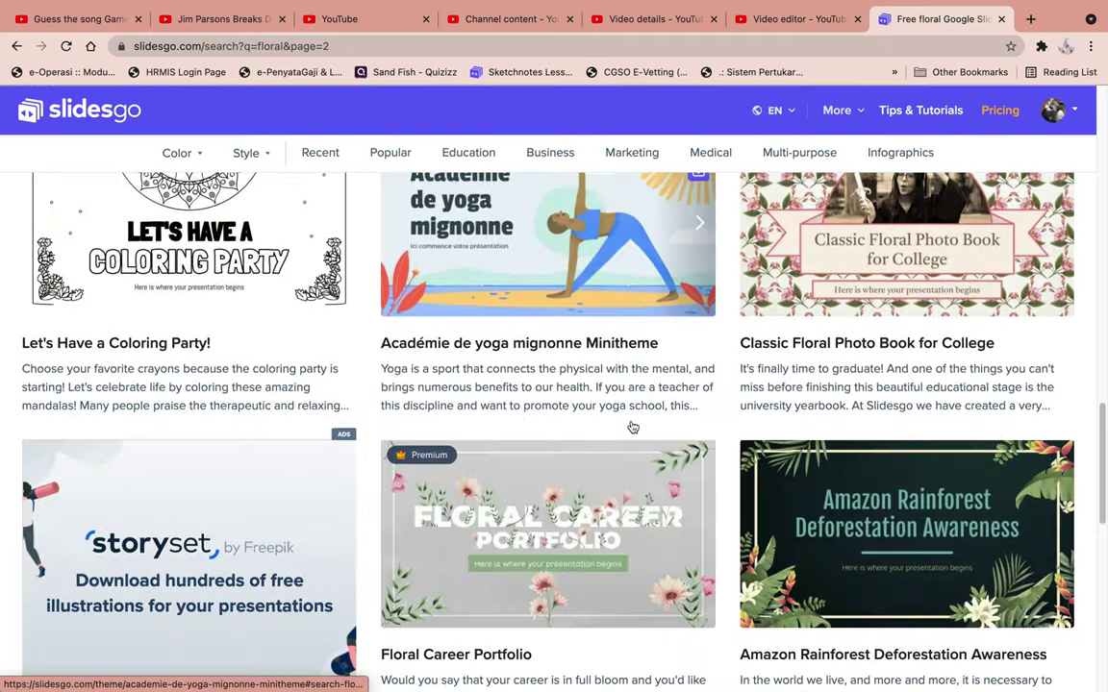
pyautogui.scroll(12, 631, 420)
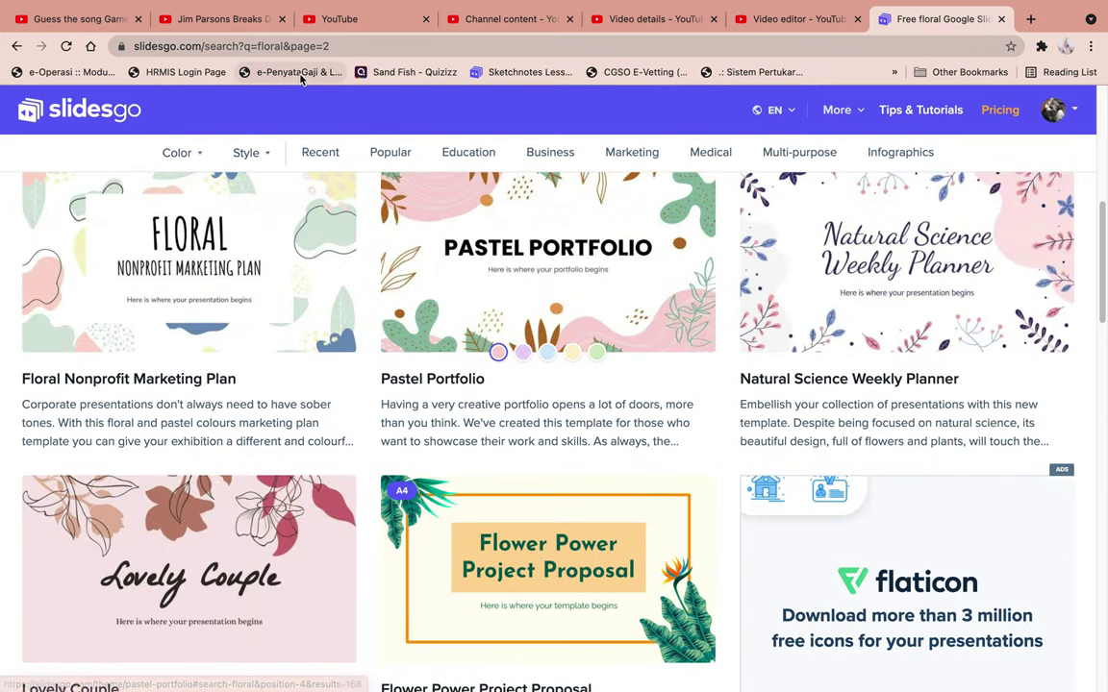
# Step: Switch to the LETPLC presentation in PowerPoint and go from slide 5 to slide 6 about QuickTime Player
pyautogui.moveTo(646, 289)
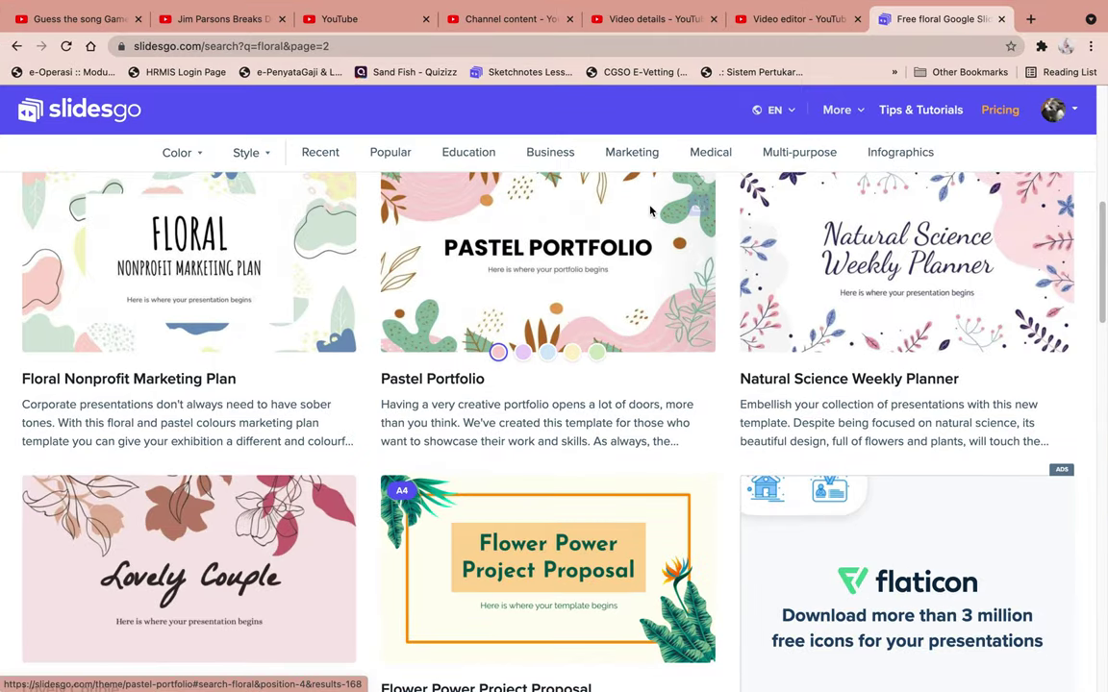
pyautogui.hotkey('ctrl', 'Up')
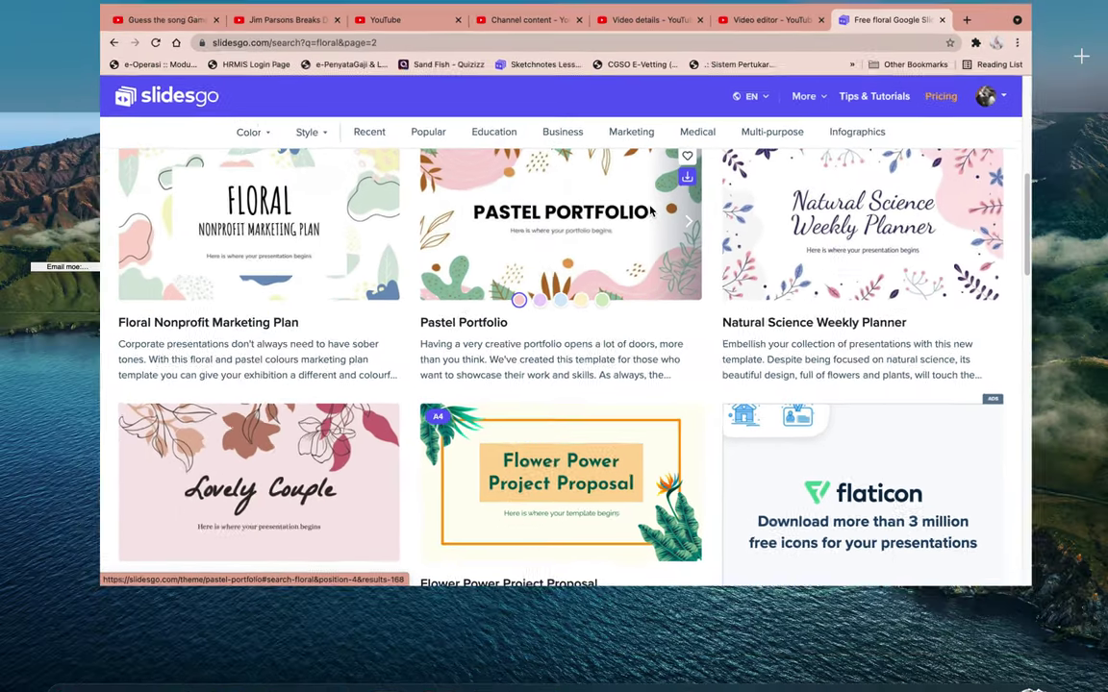
pyautogui.moveTo(363, 74)
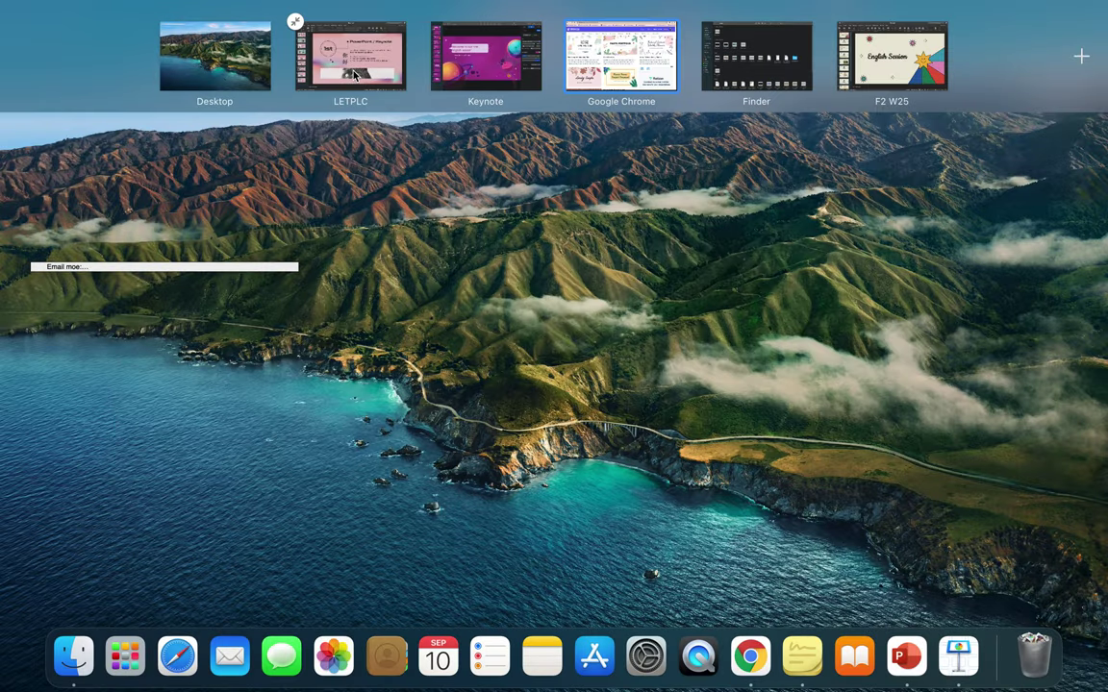
pyautogui.click(354, 75)
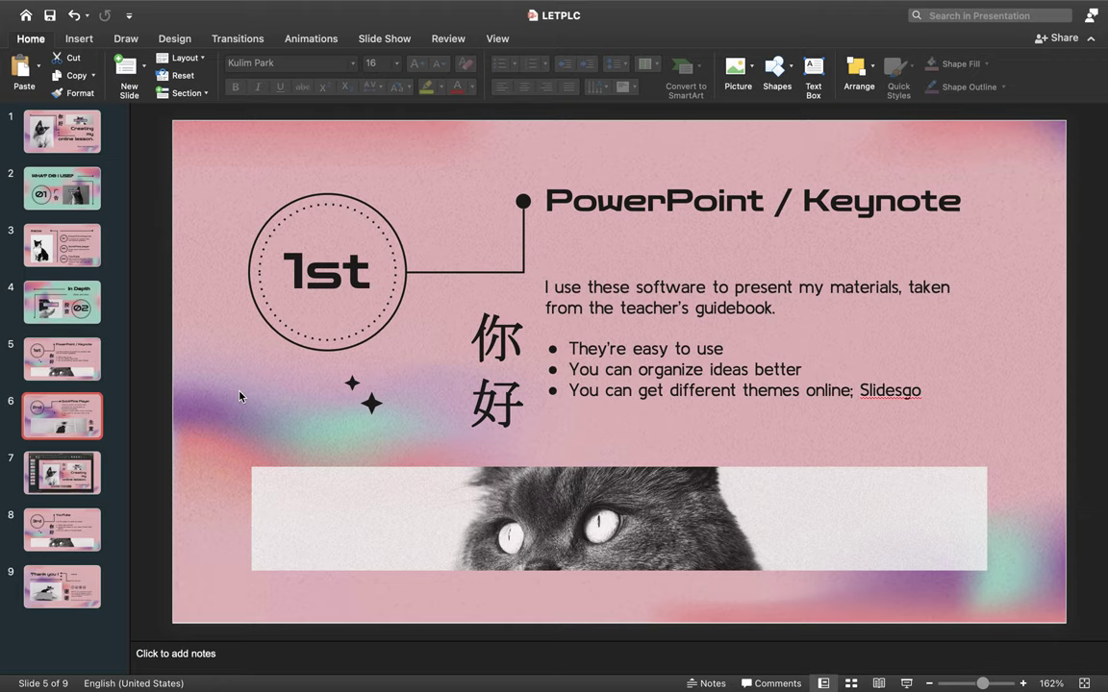
pyautogui.press('Down')
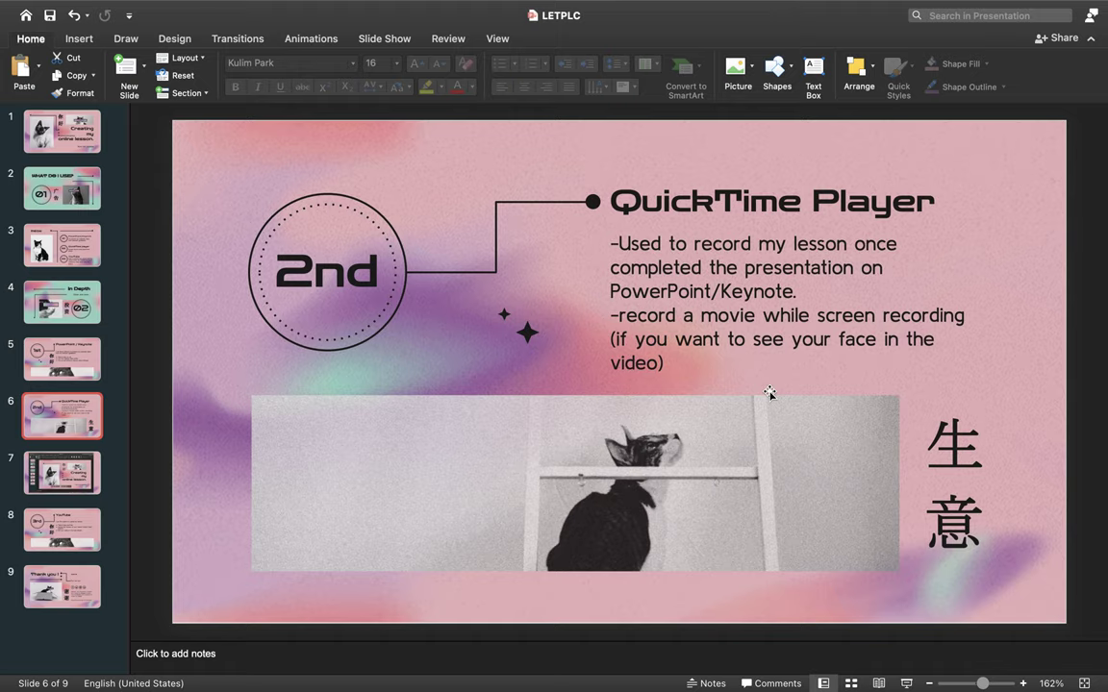
# Step: Open QuickTime Player and look at the movie, audio and screen recording options it offers
pyautogui.hotkey('ctrl', 'Up')
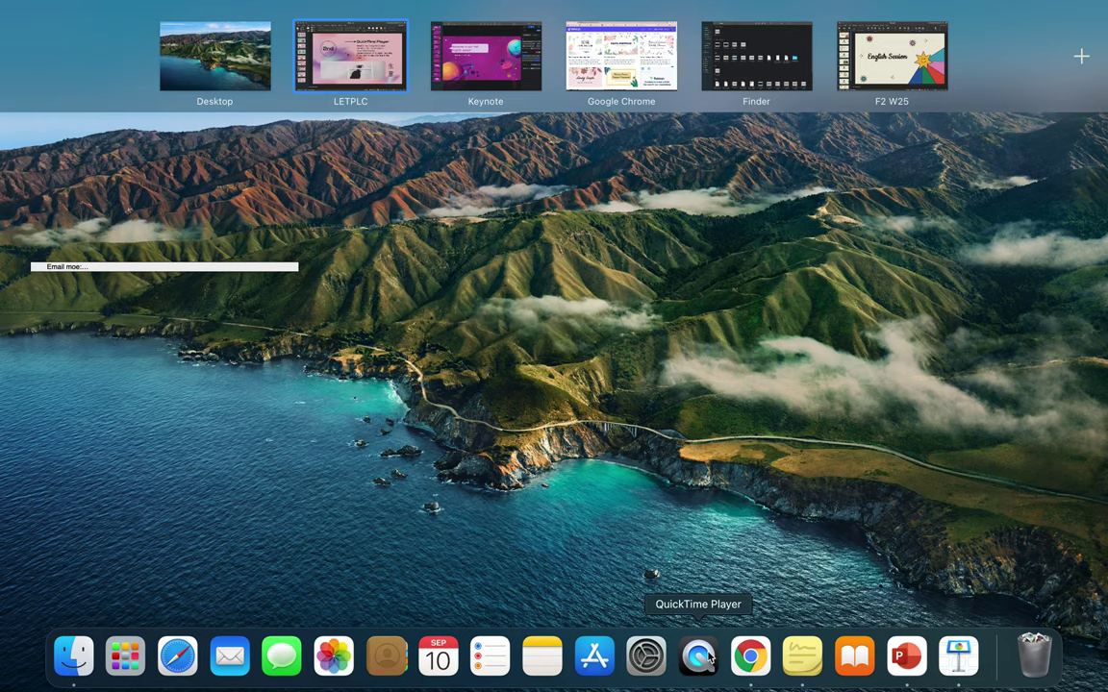
pyautogui.click(699, 657)
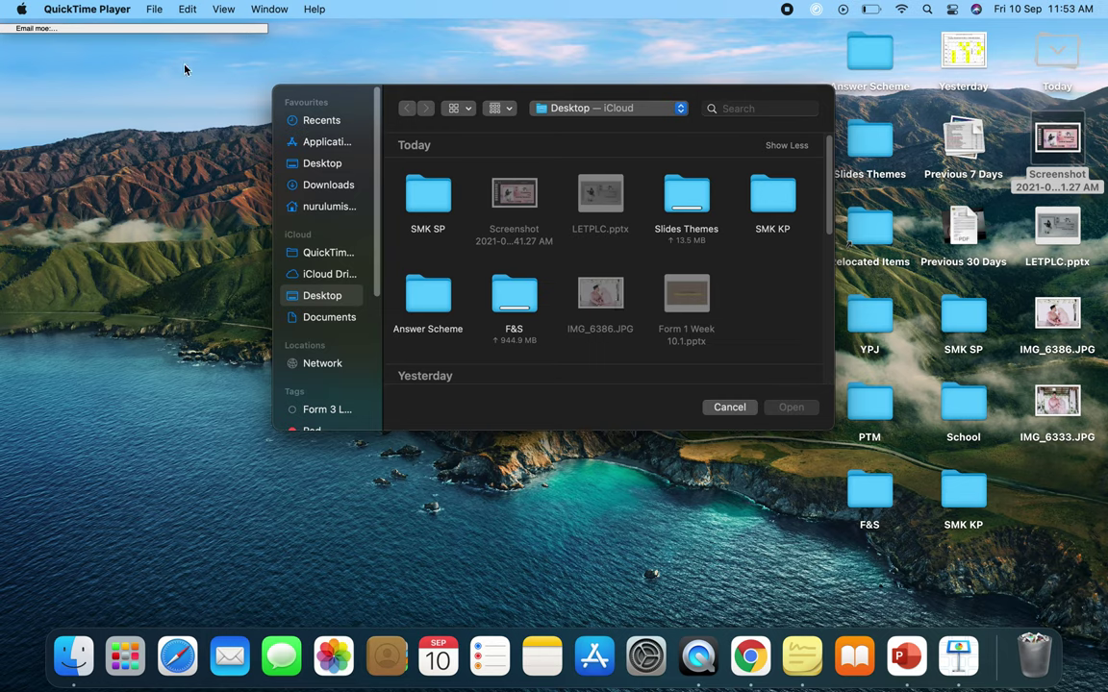
pyautogui.click(151, 12)
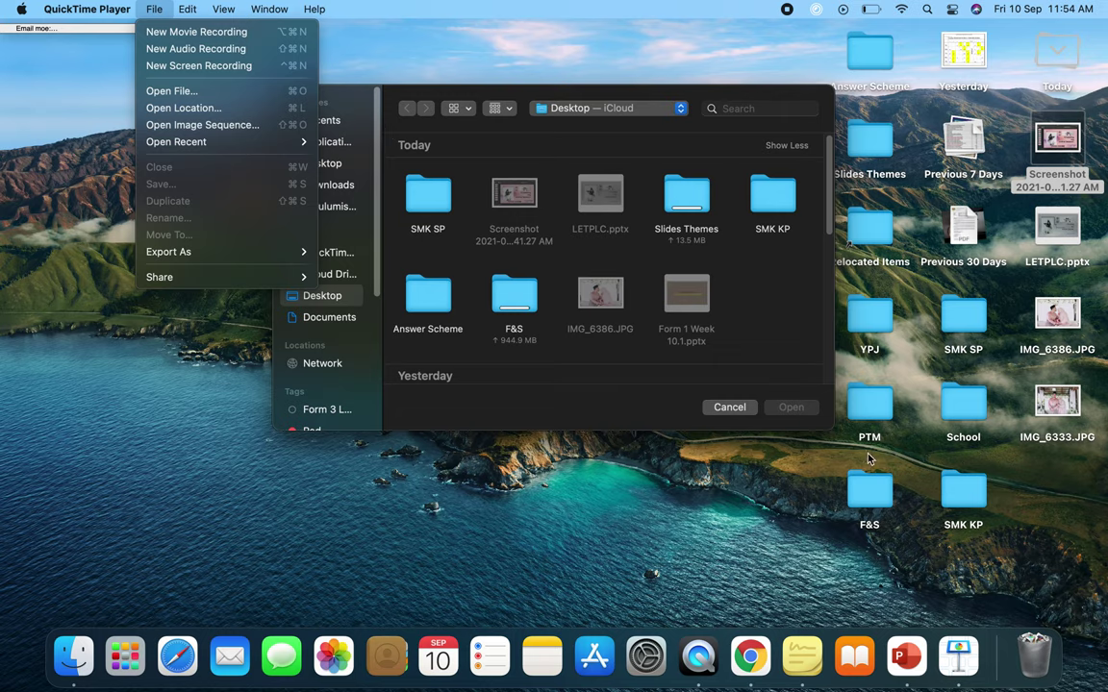
pyautogui.click(471, 226)
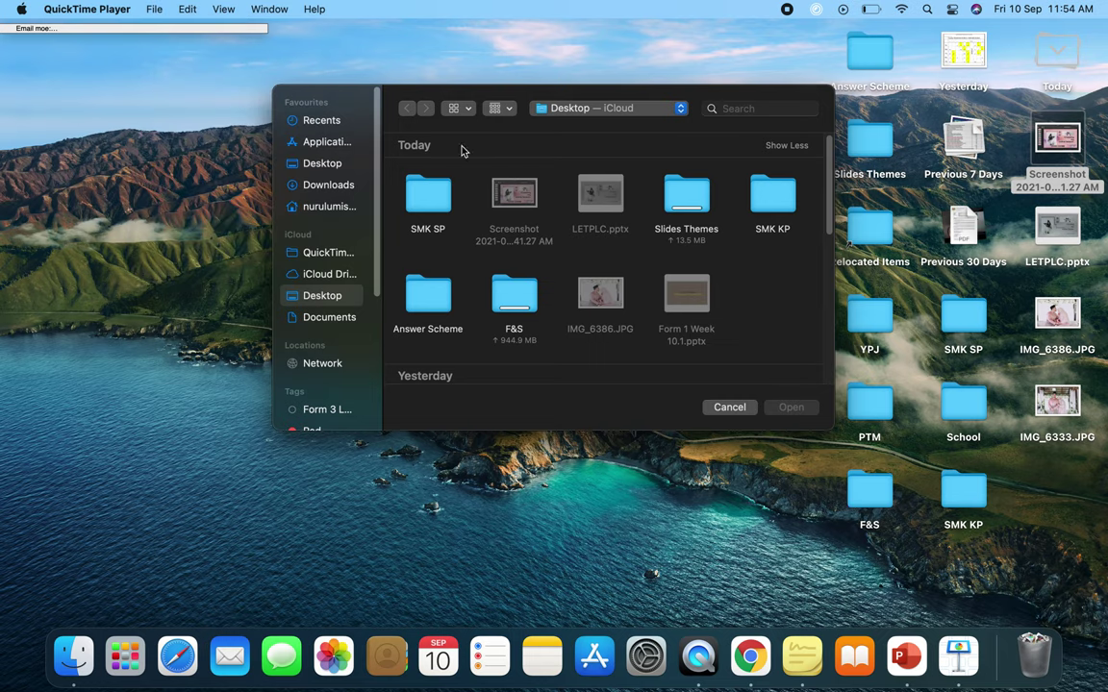
# Step: Return to the LETPLC presentation in PowerPoint, view the screen recording screenshot on slide 7, revisit slide 6, and go to slide 8 about YouTube
pyautogui.hotkey('ctrl', 'Up')
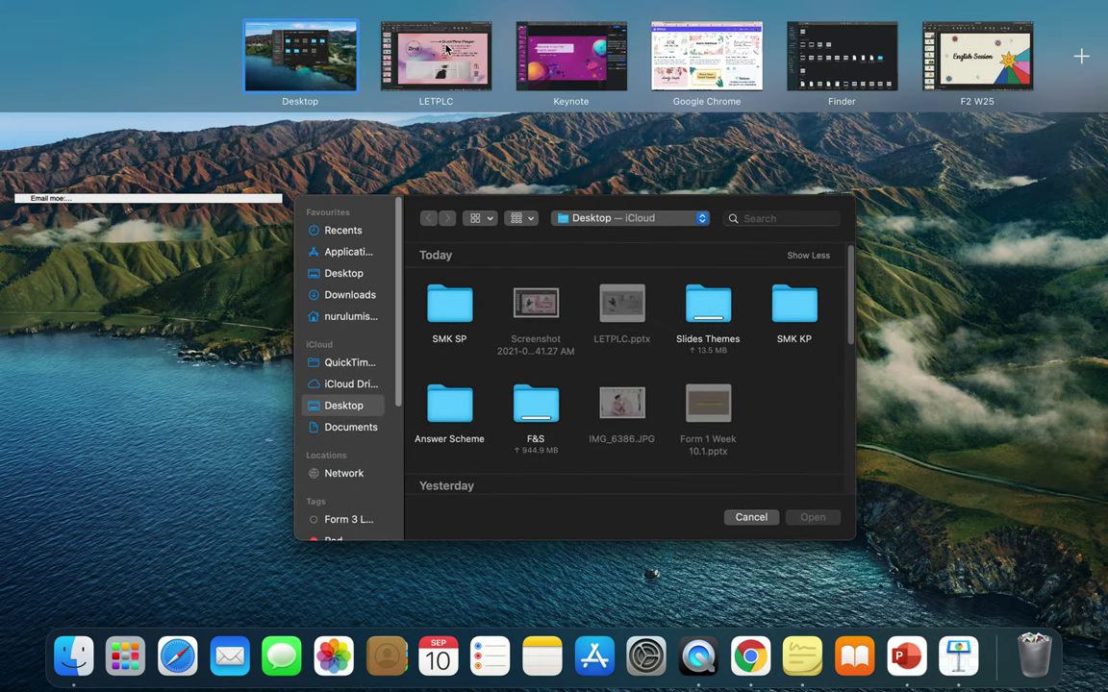
pyautogui.click(445, 48)
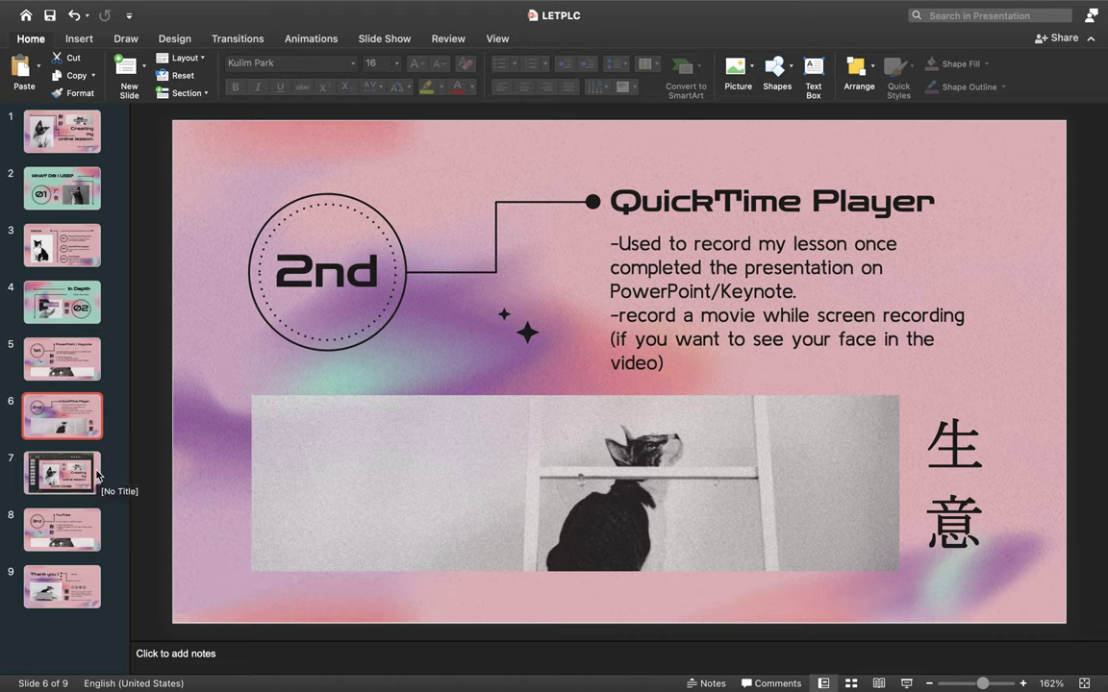
pyautogui.click(96, 475)
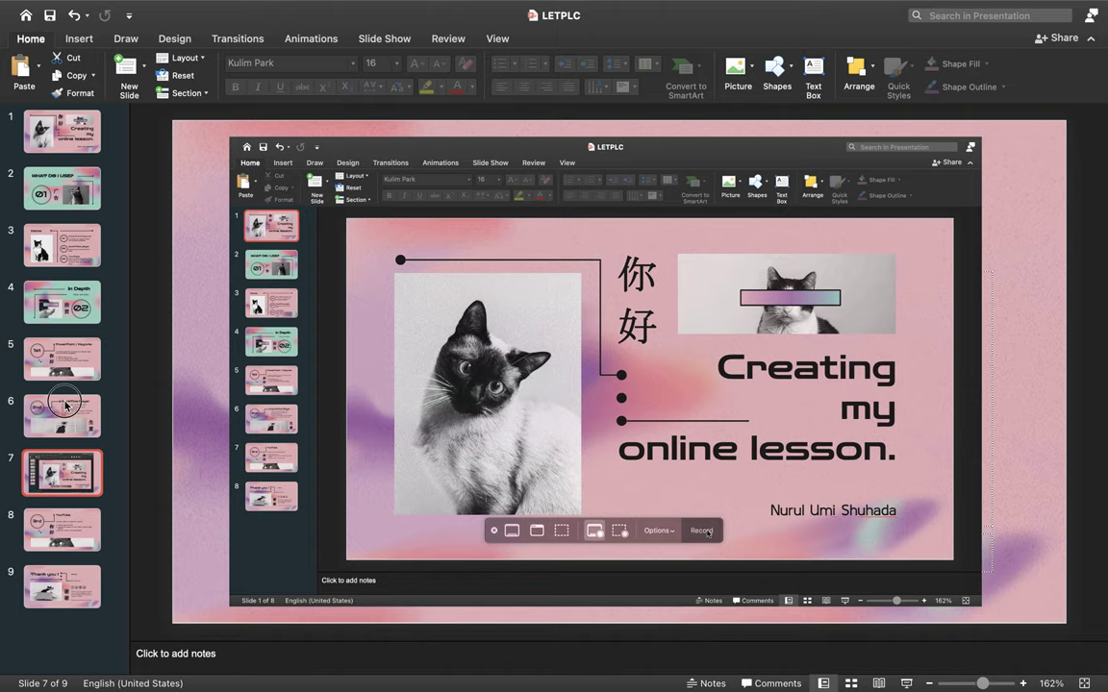
pyautogui.press('Up')
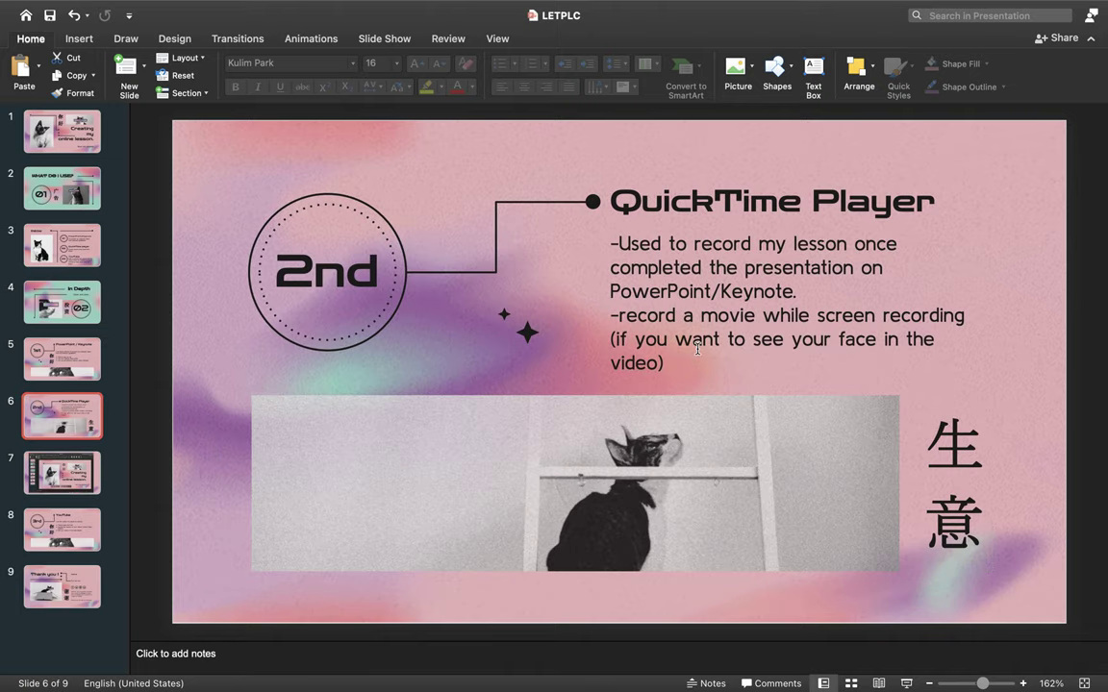
pyautogui.click(83, 546)
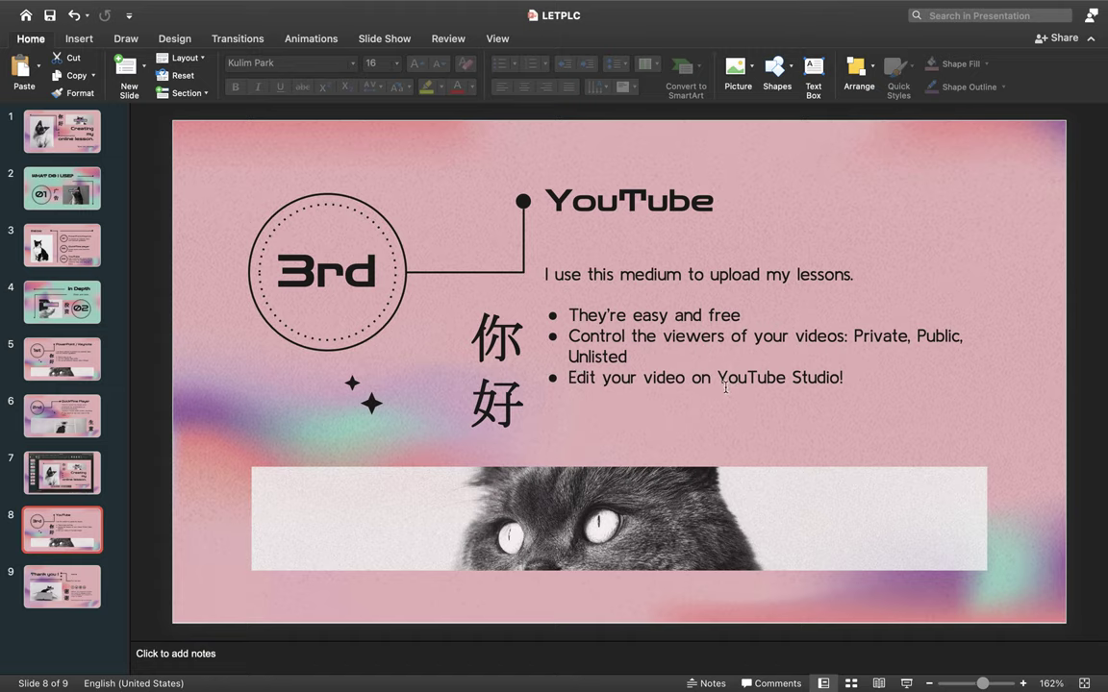
# Step: Switch to YouTube in Google Chrome and open the signed-in account's own channel page
pyautogui.hotkey('ctrl', 'Up')
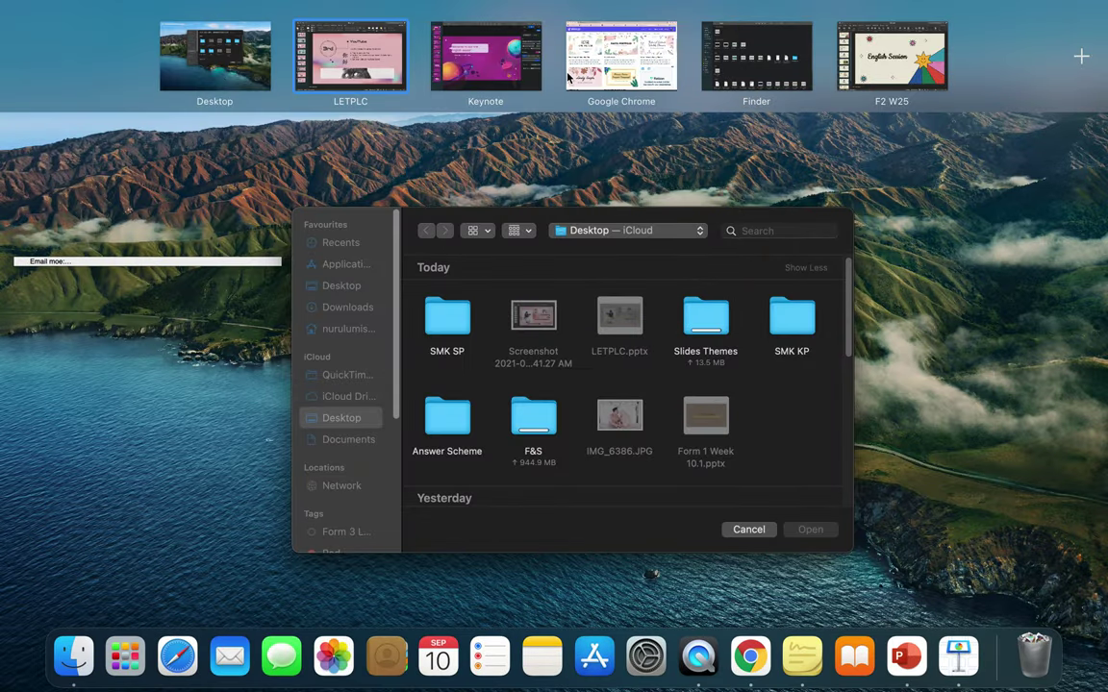
pyautogui.click(664, 64)
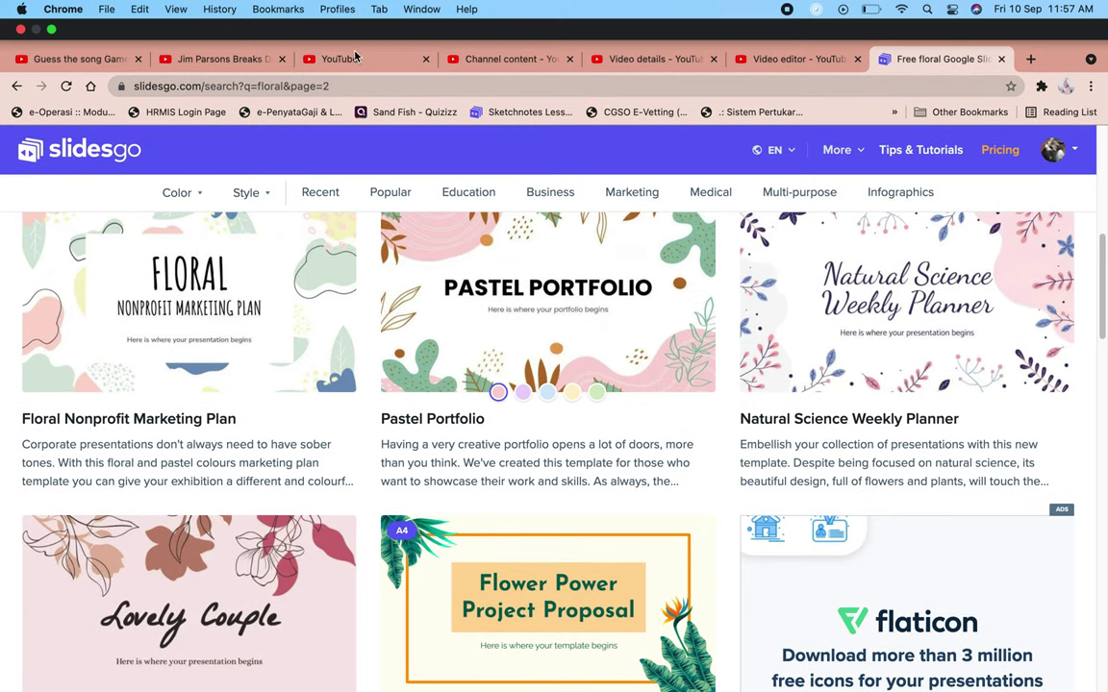
pyautogui.click(355, 59)
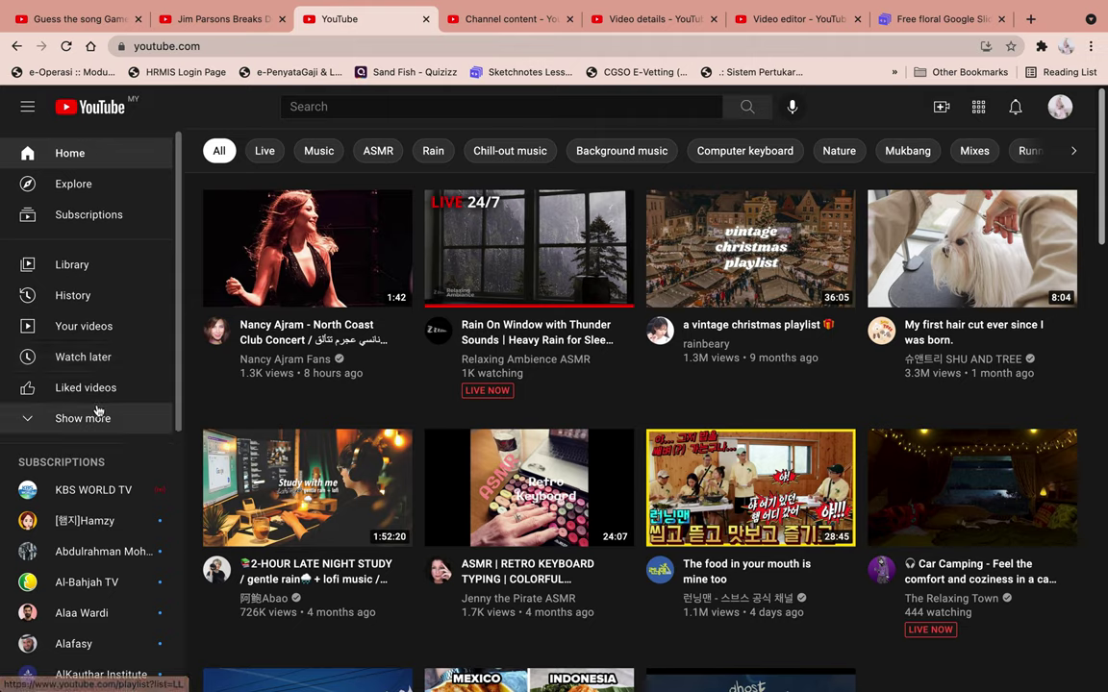
pyautogui.click(1062, 109)
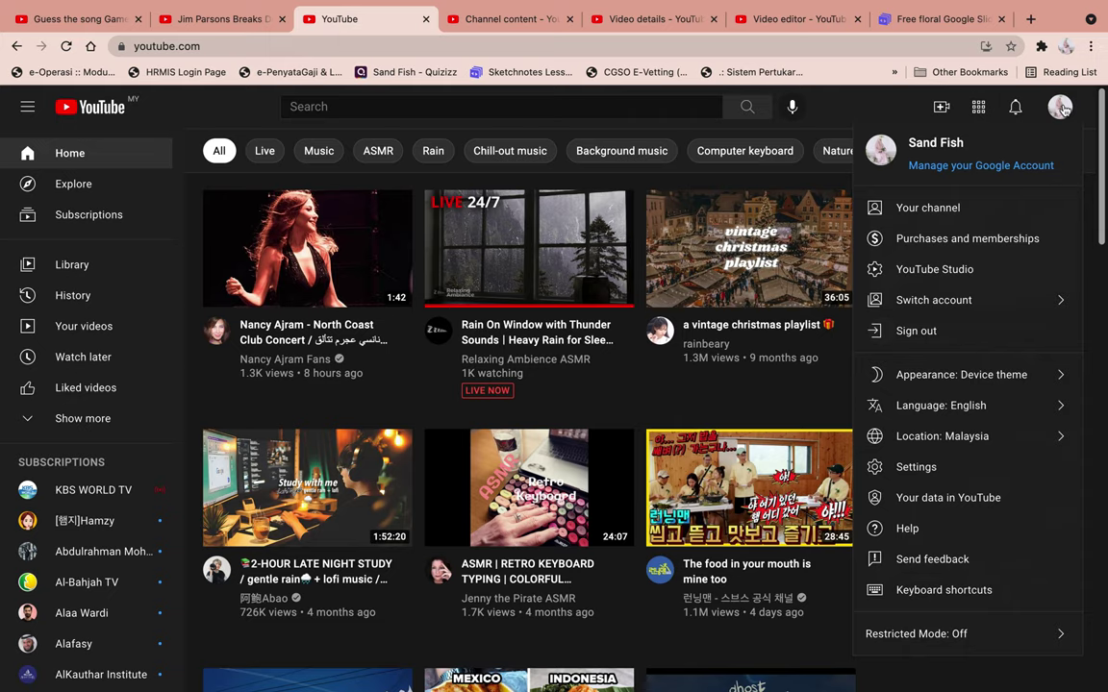
pyautogui.click(1063, 108)
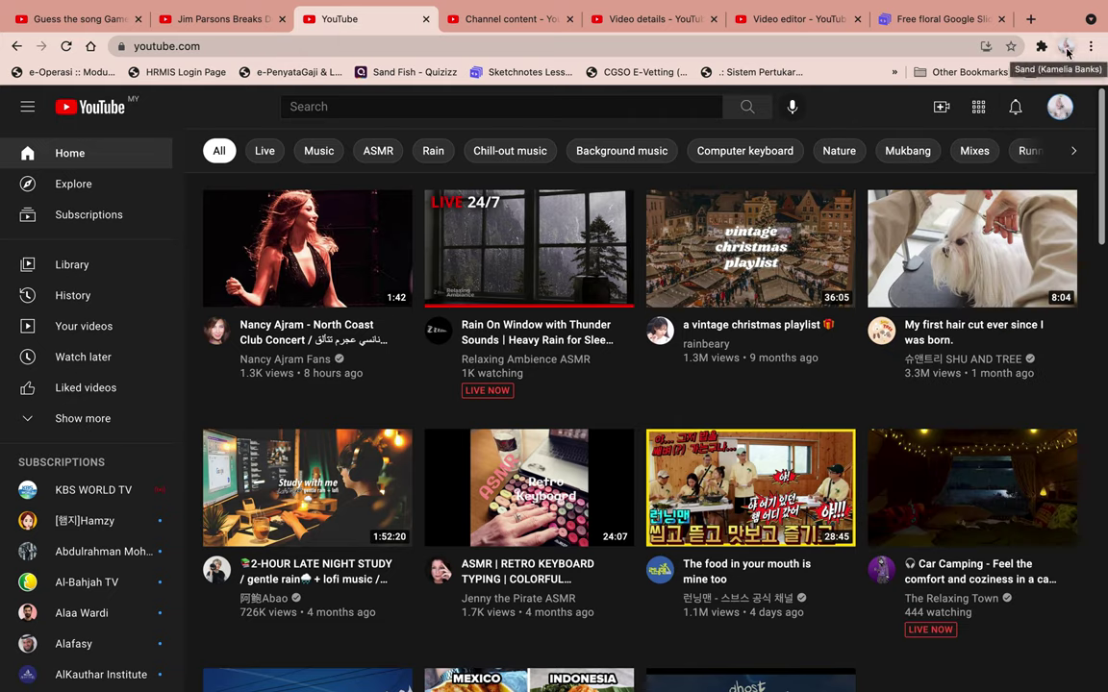
pyautogui.click(1060, 112)
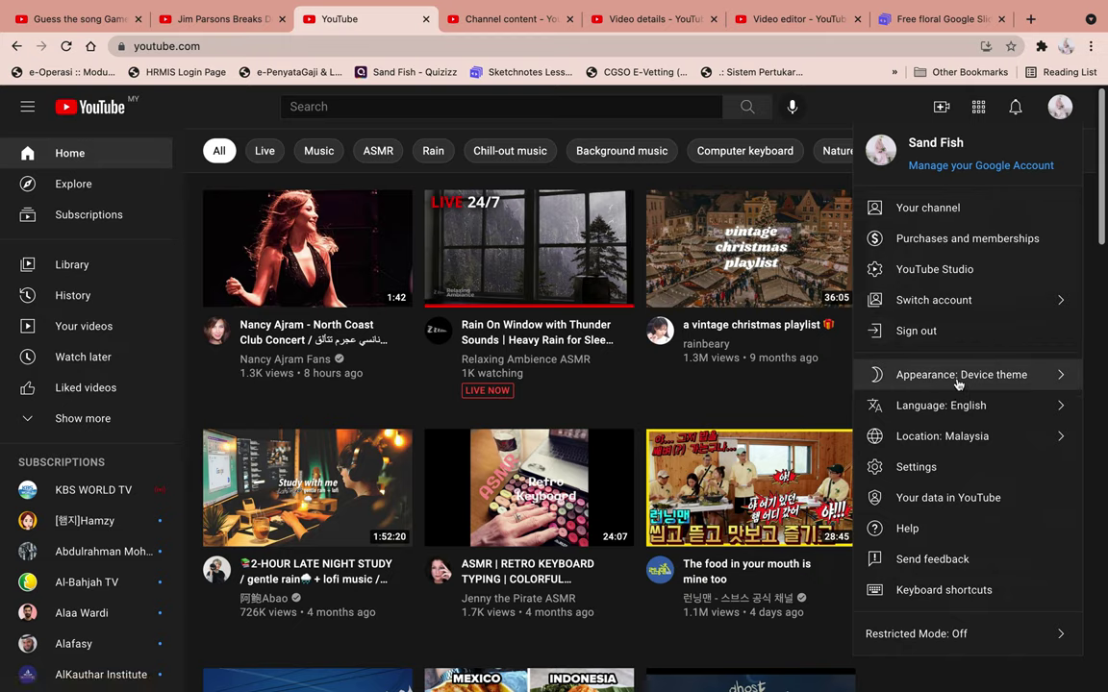
pyautogui.click(997, 220)
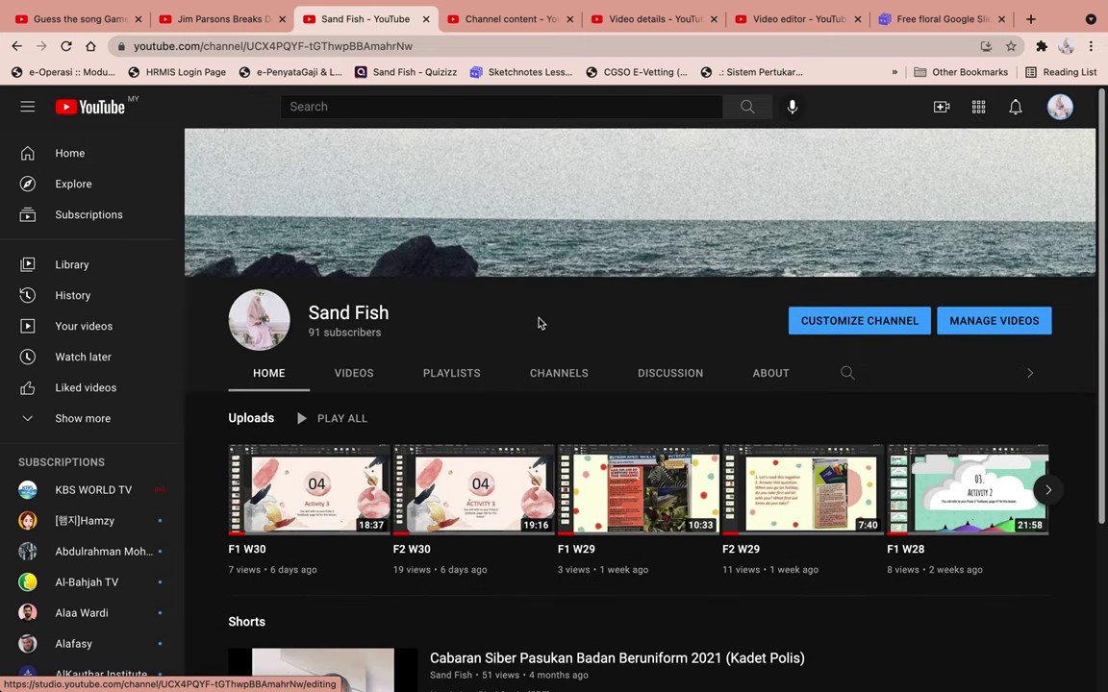
# Step: Look over the channel's home page and its full list of uploaded lesson videos, back to the newest uploads
pyautogui.scroll(-1, 538, 321)
pyautogui.scroll(-3, 538, 321)
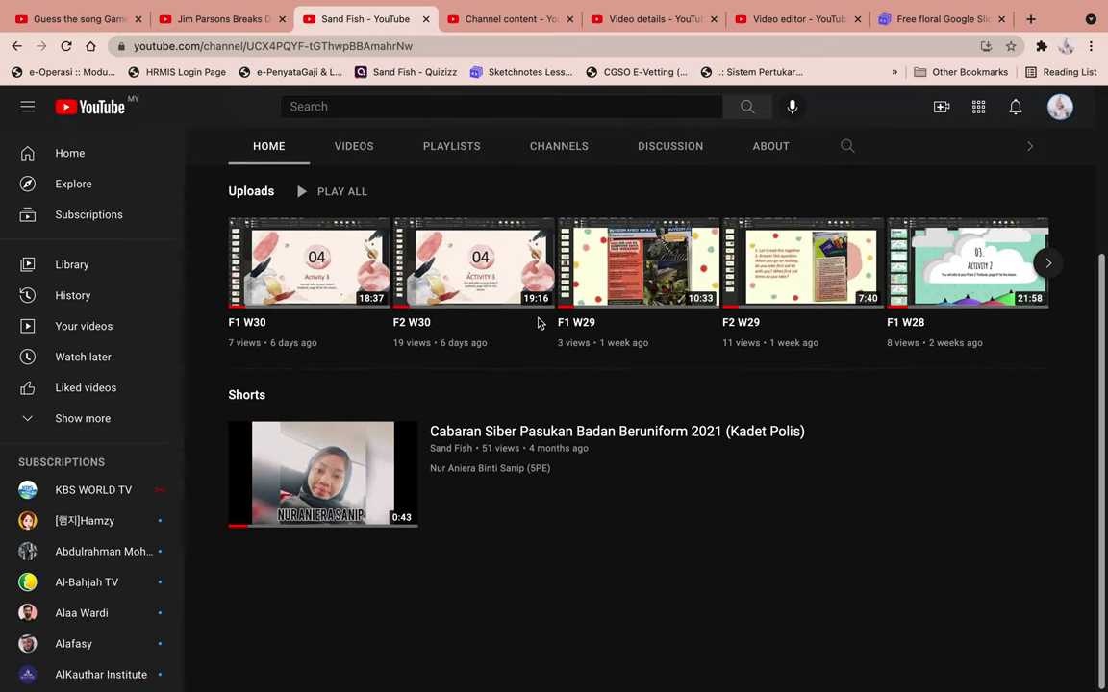
pyautogui.scroll(3, 538, 321)
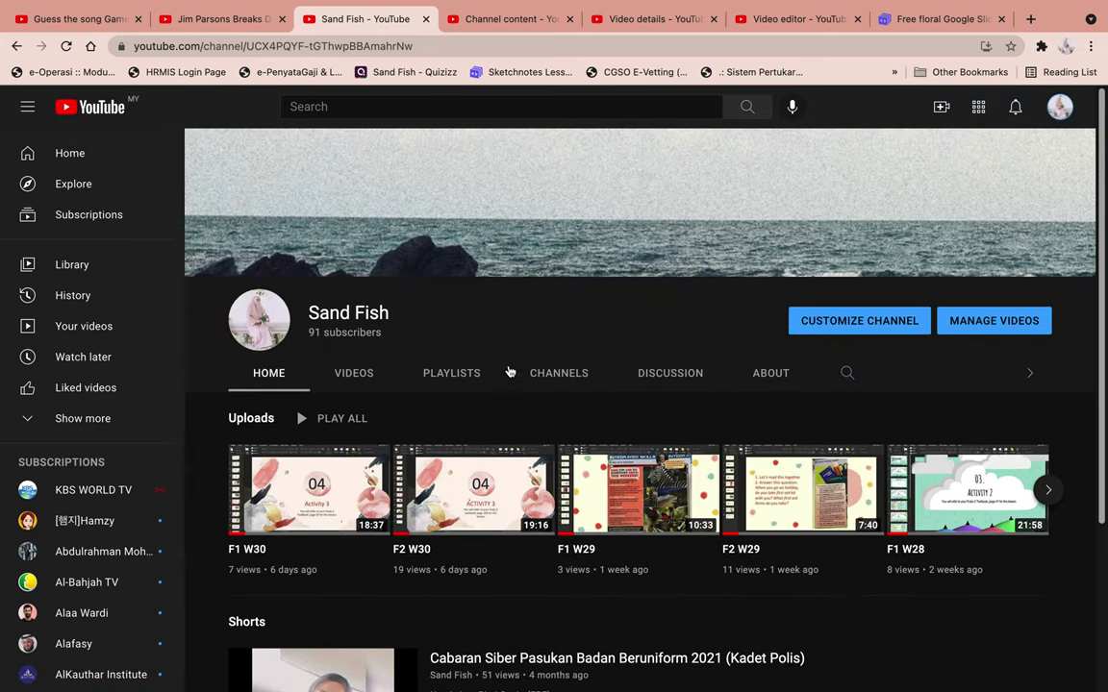
pyautogui.click(361, 382)
pyautogui.scroll(-5, 721, 445)
pyautogui.scroll(-20, 722, 444)
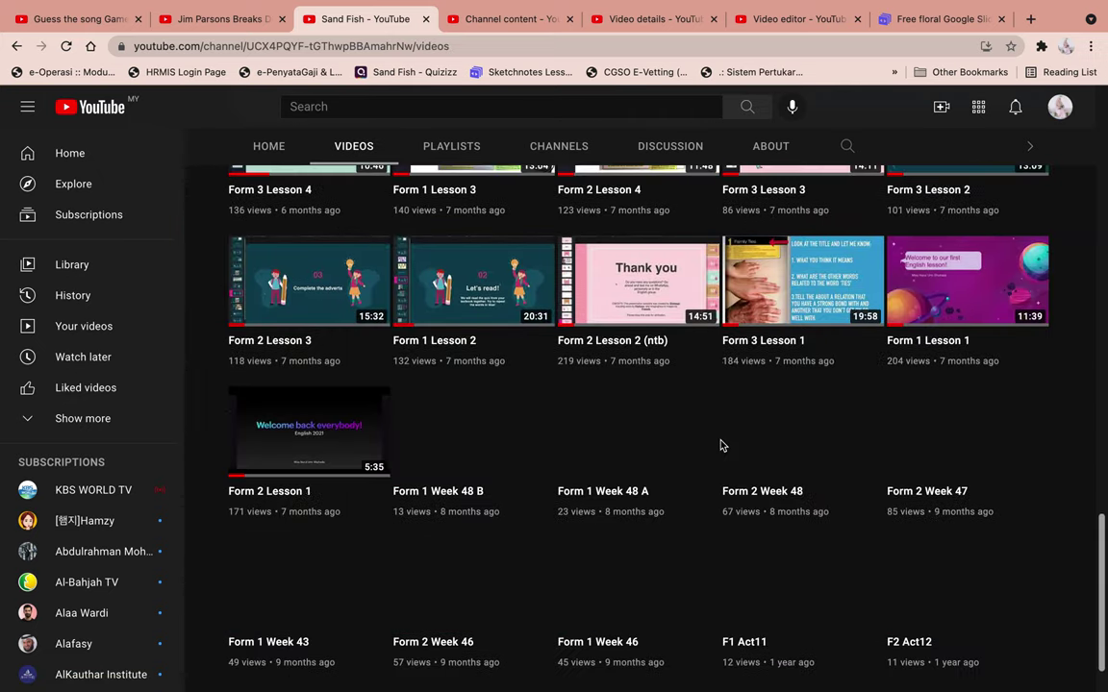
pyautogui.scroll(-2, 721, 442)
pyautogui.scroll(-5, 721, 437)
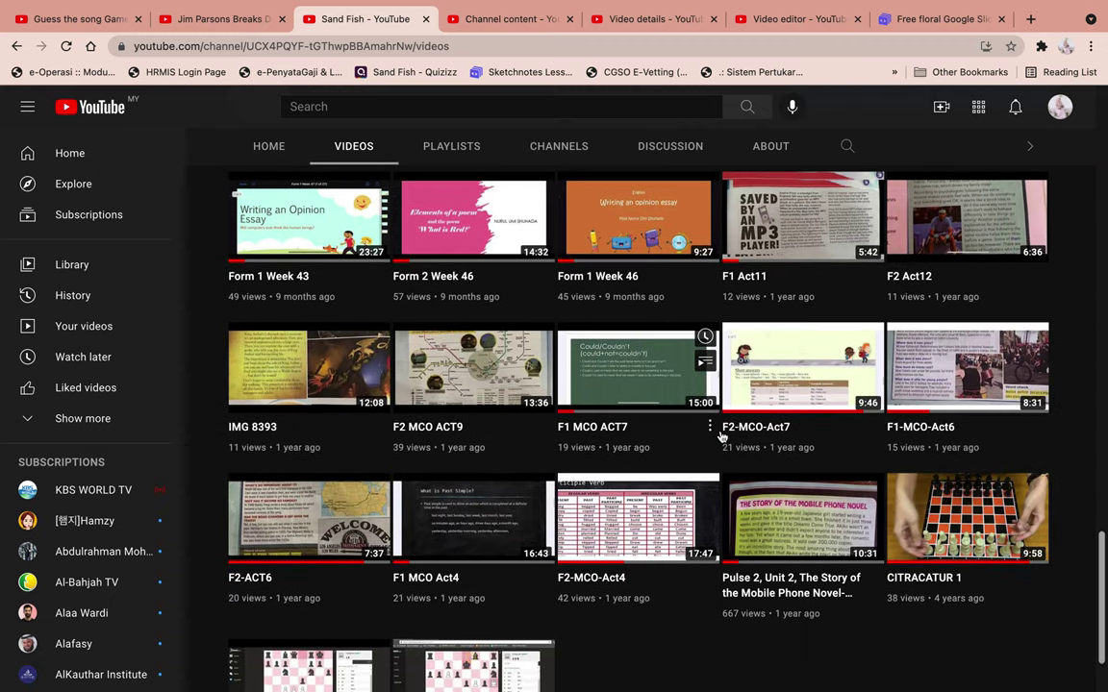
pyautogui.scroll(5, 721, 436)
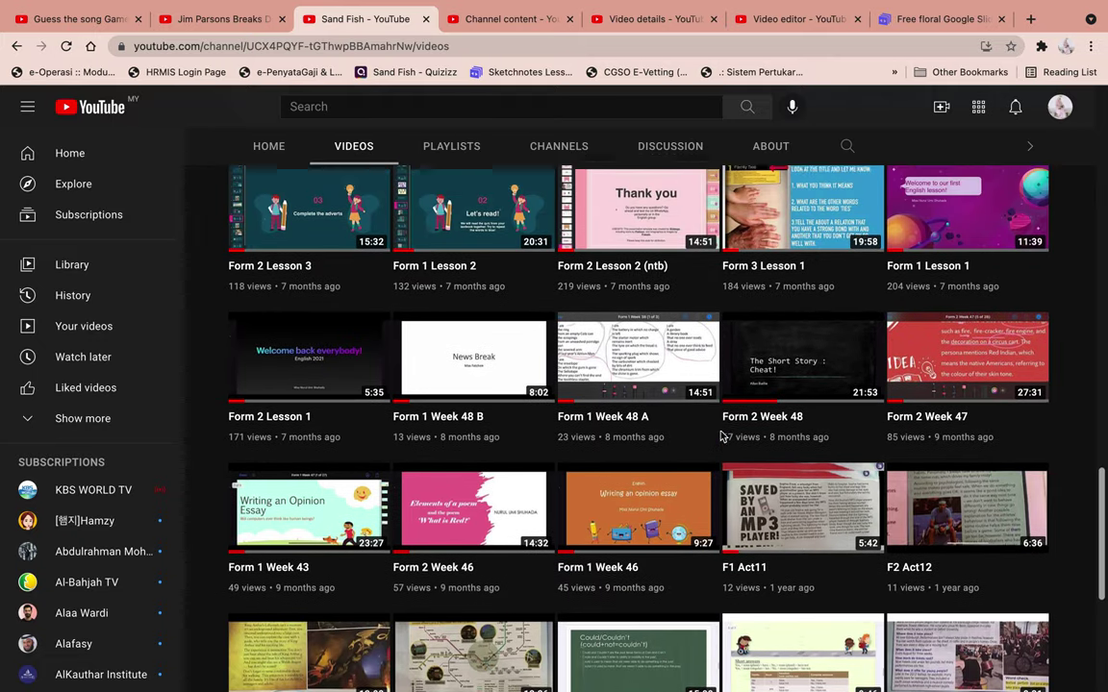
pyautogui.scroll(15, 722, 437)
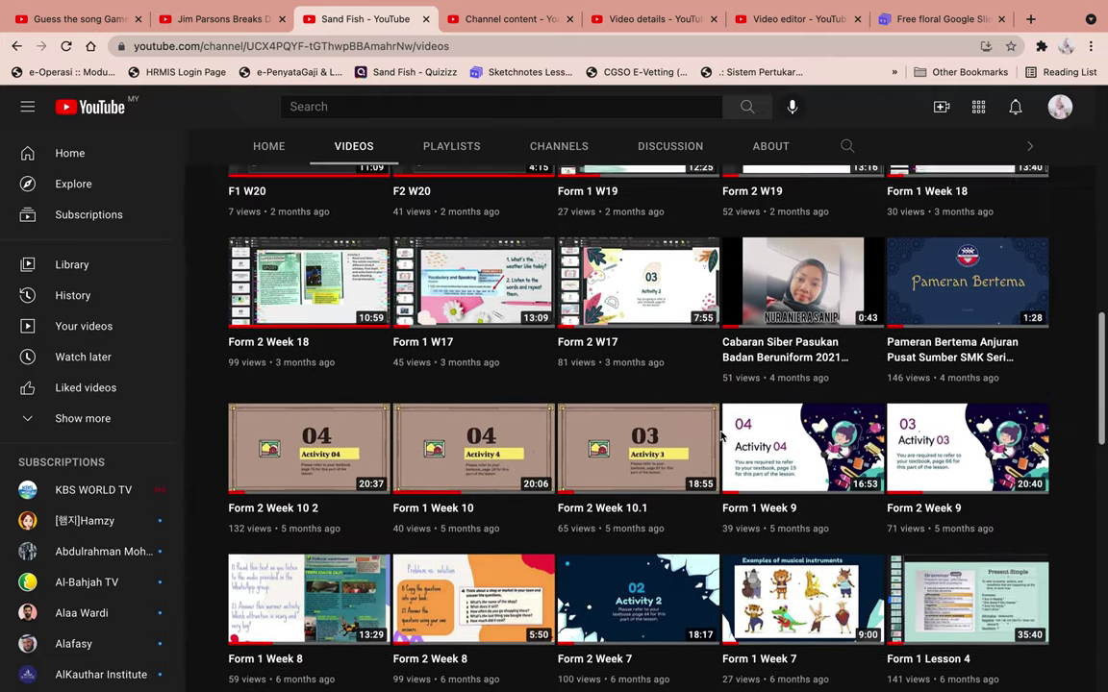
pyautogui.scroll(5, 721, 437)
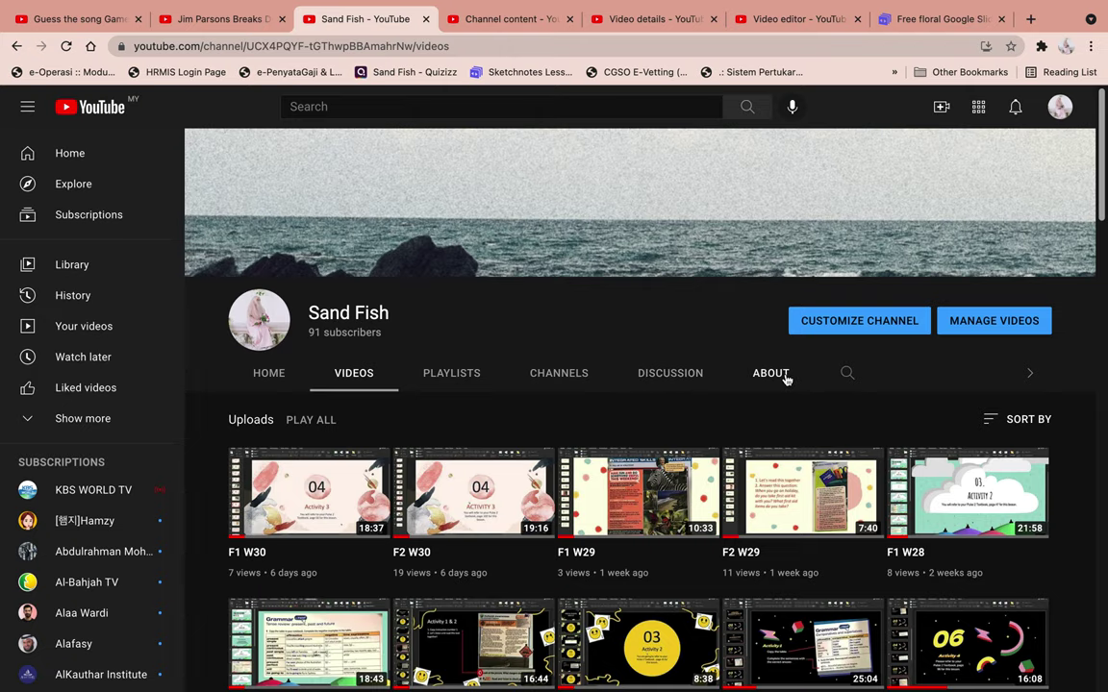
# Step: Switch to YouTube Studio and look through the channel dashboard
pyautogui.moveTo(418, 3)
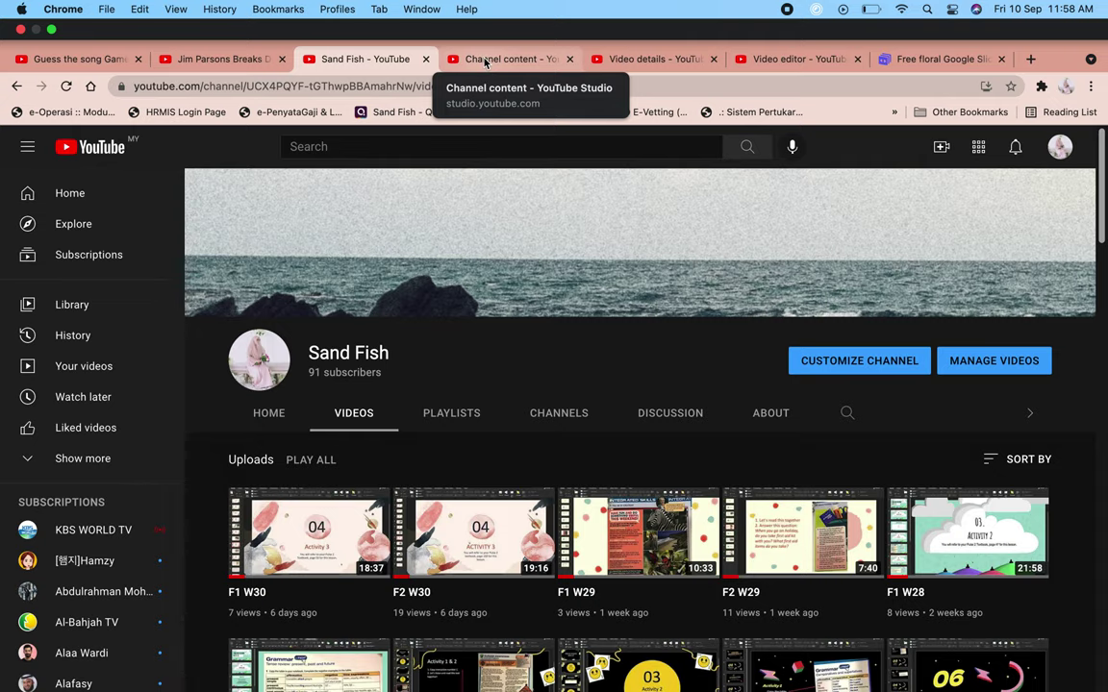
pyautogui.click(485, 59)
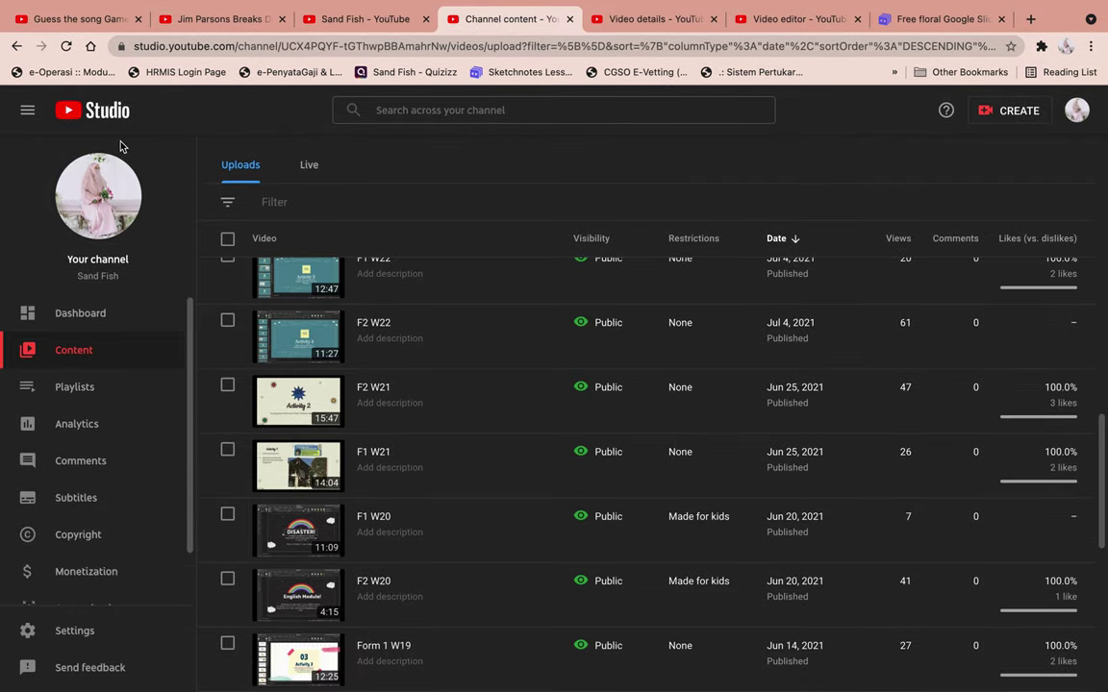
pyautogui.scroll(3, 657, 404)
pyautogui.click(108, 312)
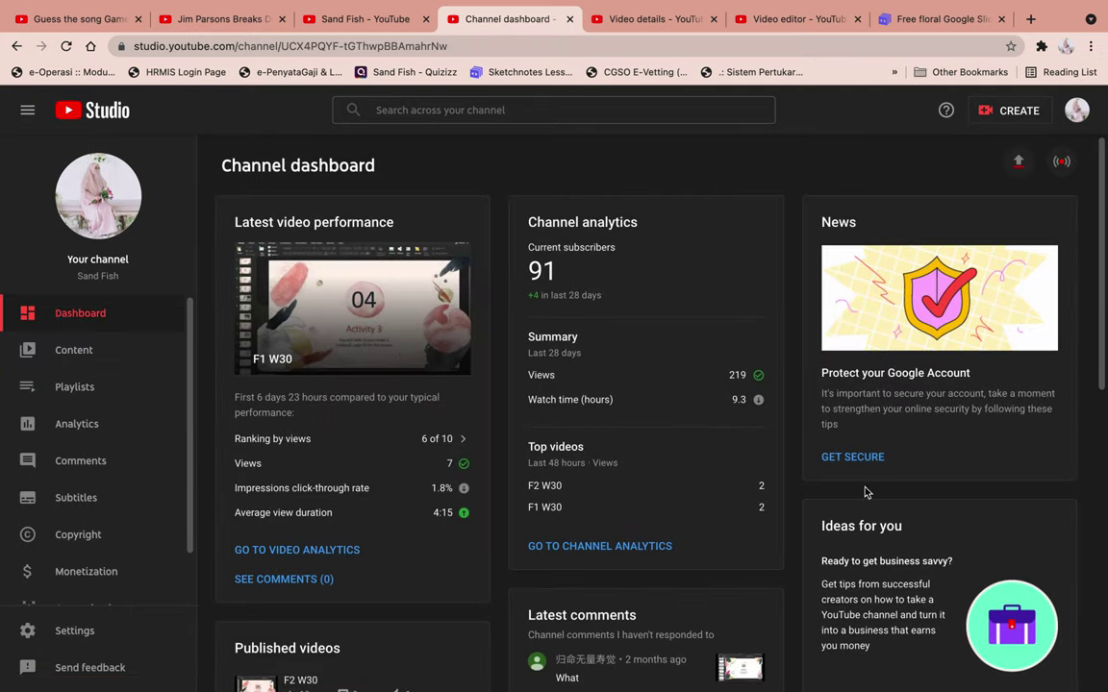
pyautogui.scroll(-8, 1026, 424)
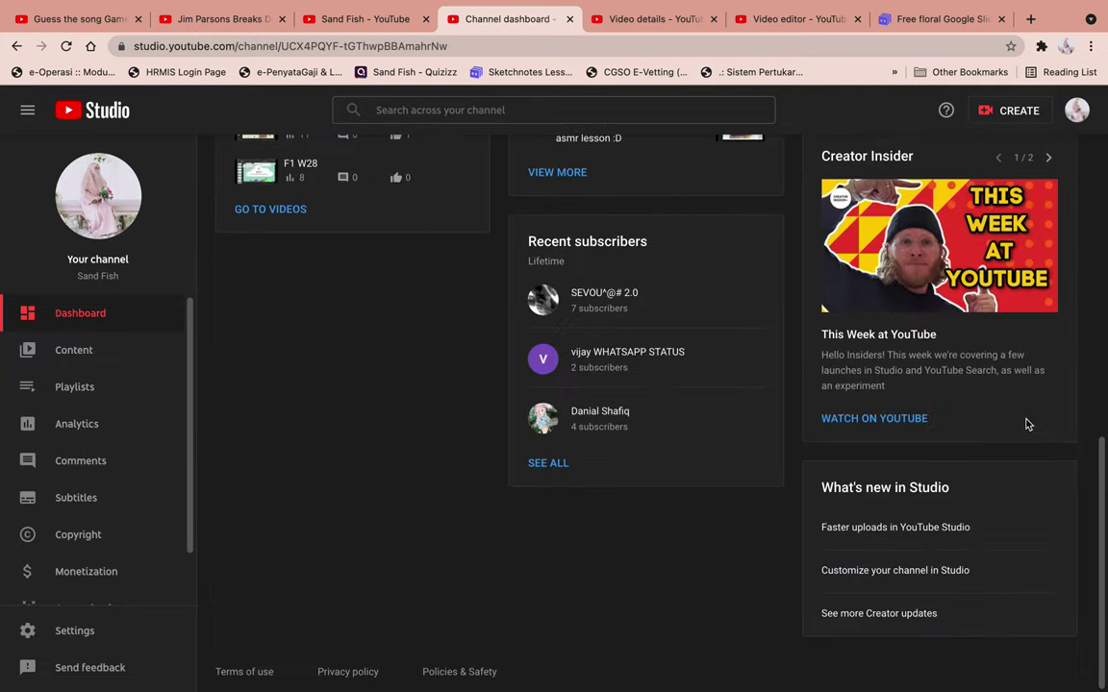
pyautogui.scroll(8, 1023, 425)
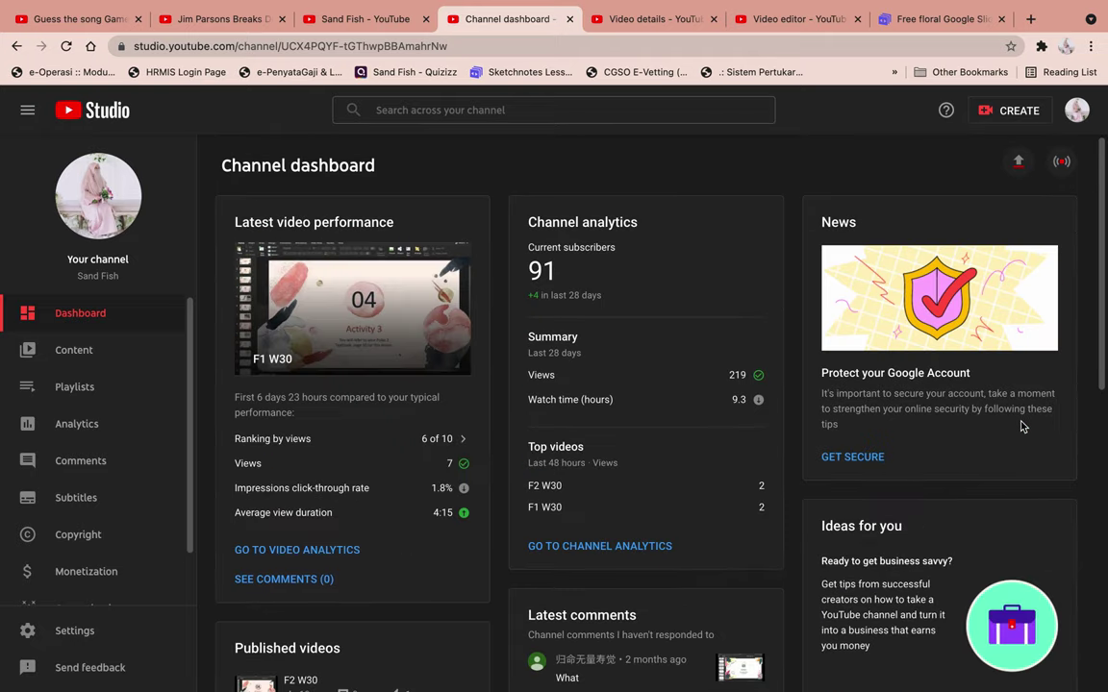
# Step: Go to the channel content list and view the visibility options for the F1 W30 video without changing them
pyautogui.click(98, 352)
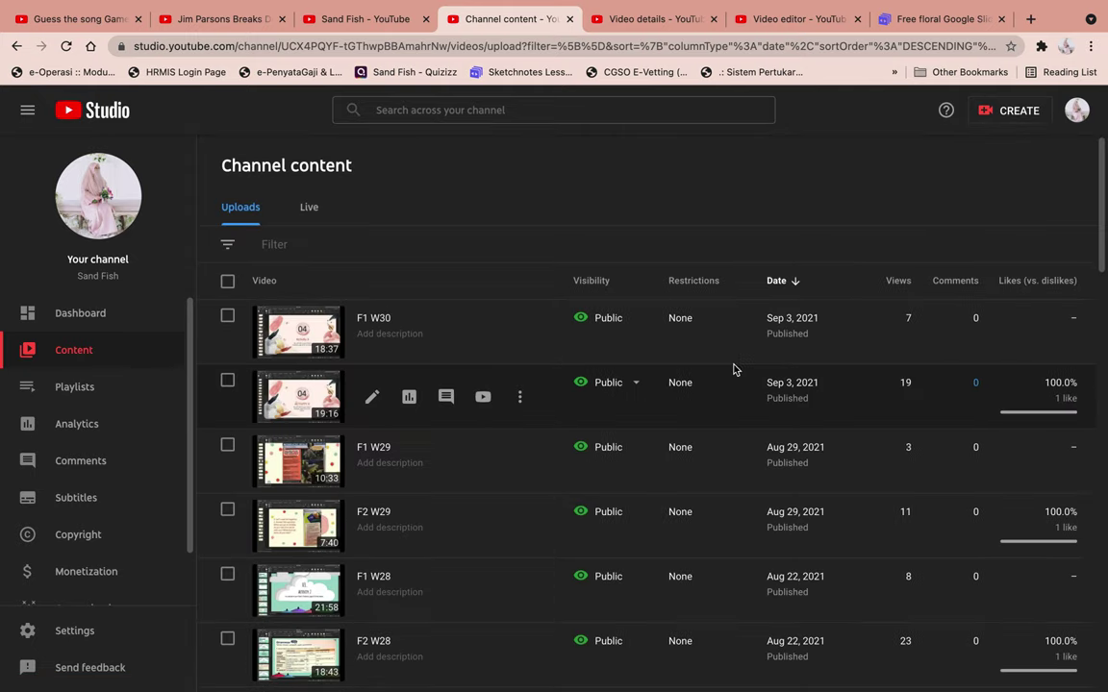
pyautogui.scroll(-2, 500, 399)
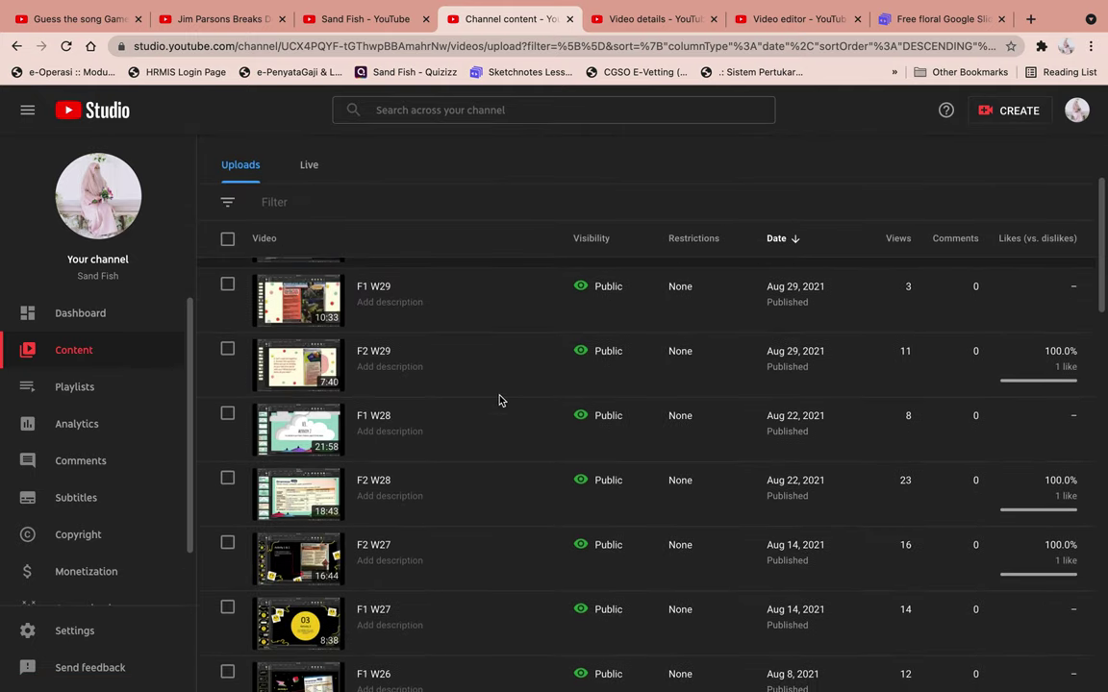
pyautogui.scroll(2, 498, 402)
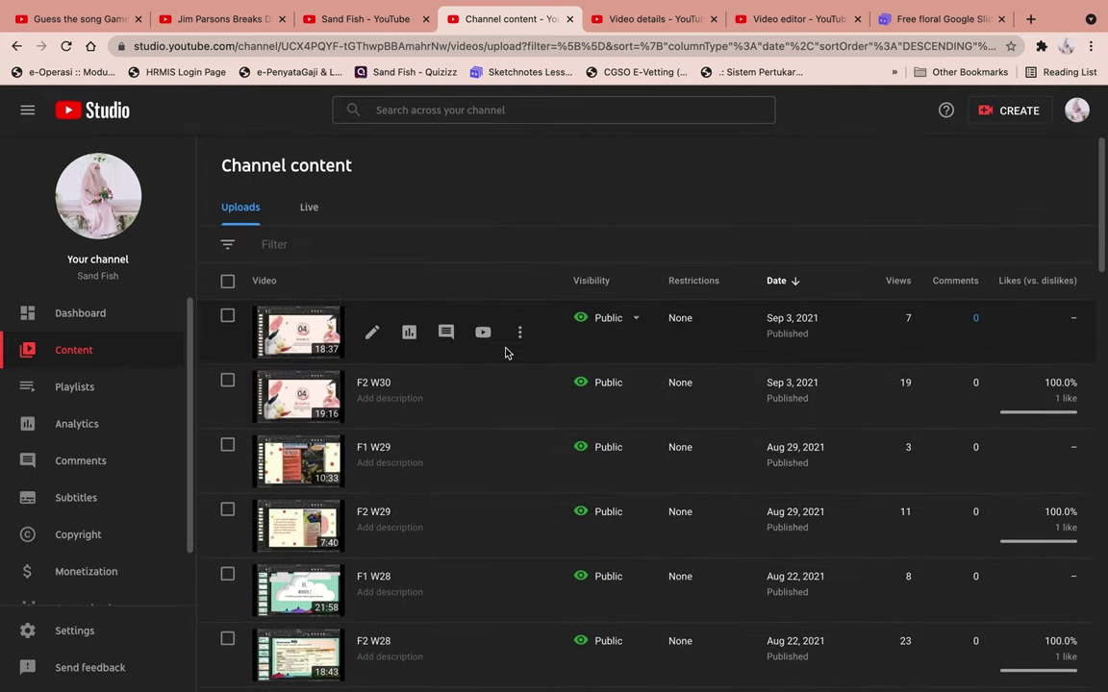
pyautogui.click(636, 320)
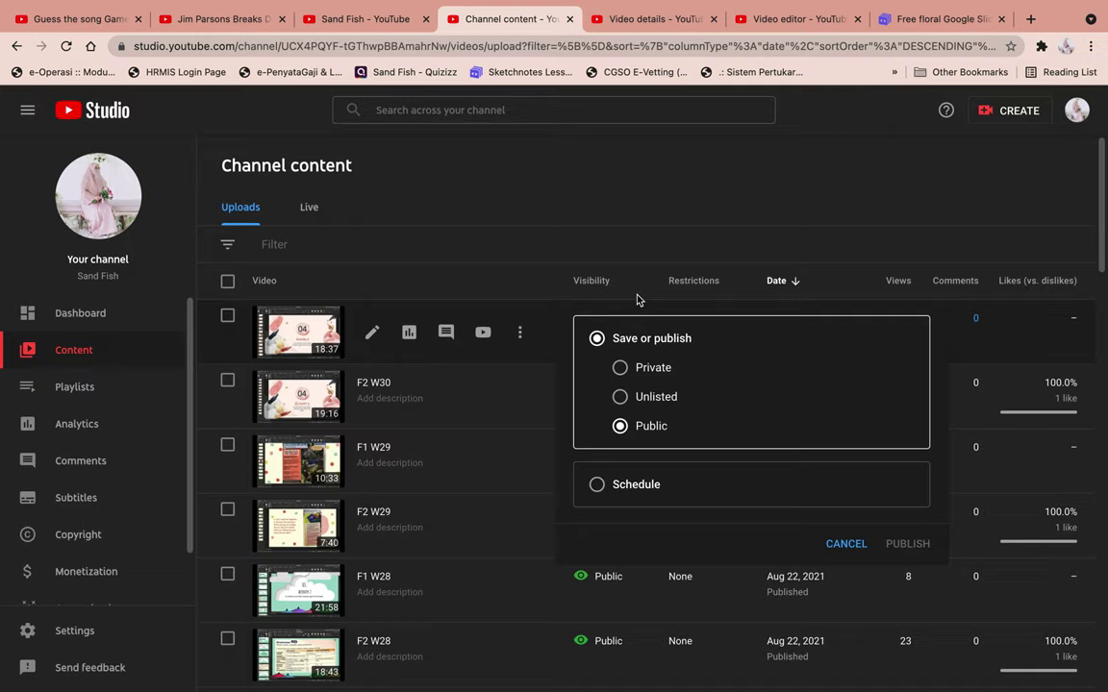
pyautogui.click(636, 300)
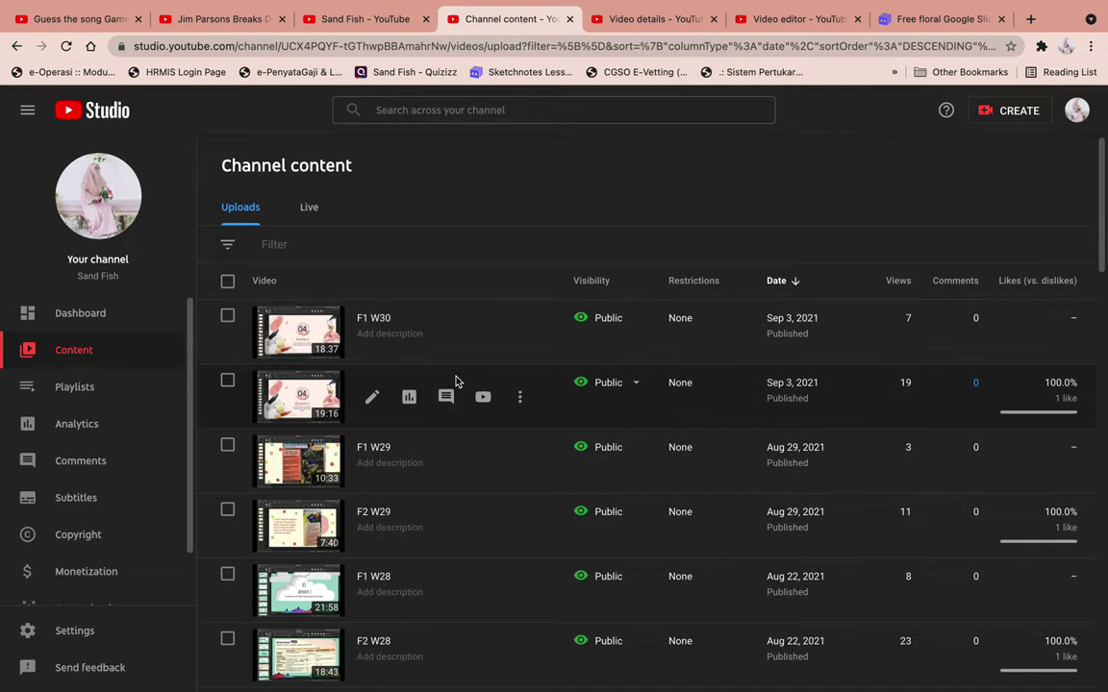
# Step: Look through the uploaded videos on the first channel content page and return to the newest uploads
pyautogui.scroll(-4, 455, 383)
pyautogui.scroll(-5, 454, 381)
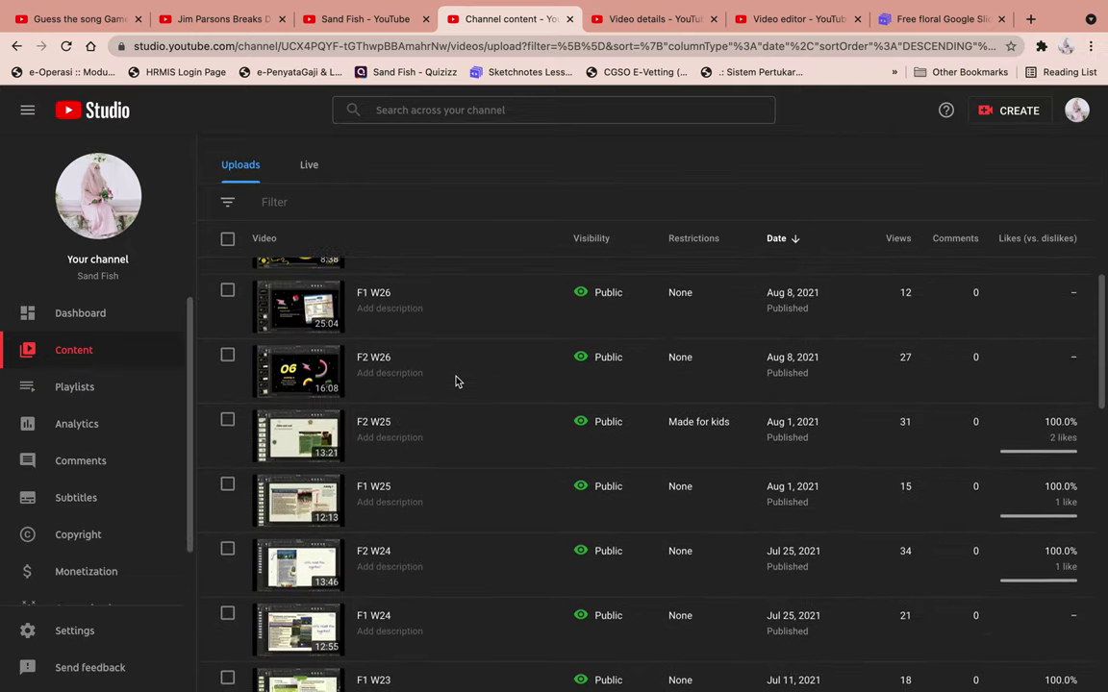
pyautogui.scroll(-3, 456, 382)
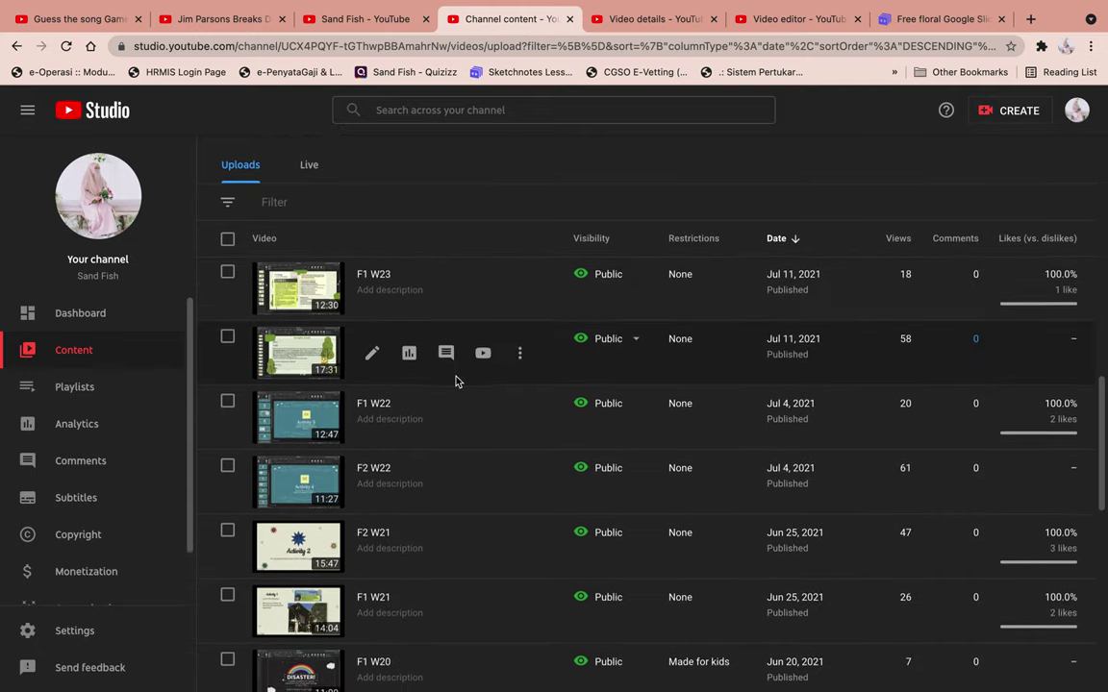
pyautogui.scroll(-2, 457, 382)
pyautogui.scroll(-2, 456, 382)
pyautogui.scroll(-3, 456, 382)
pyautogui.scroll(-2, 457, 381)
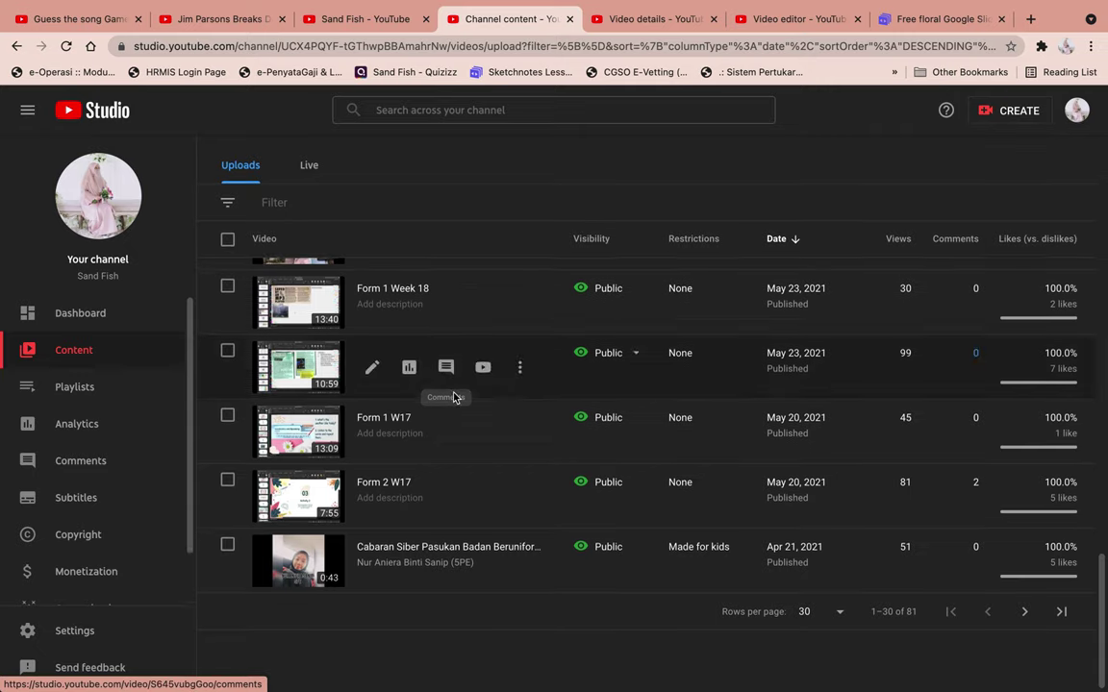
pyautogui.scroll(15, 524, 361)
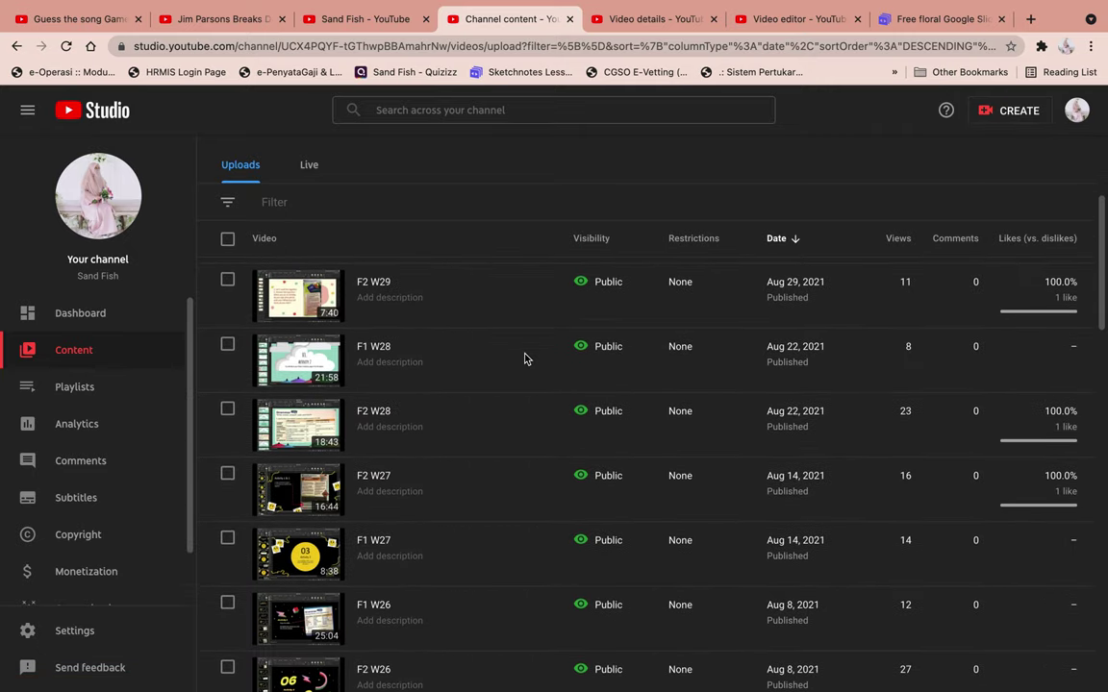
pyautogui.scroll(-1, 529, 394)
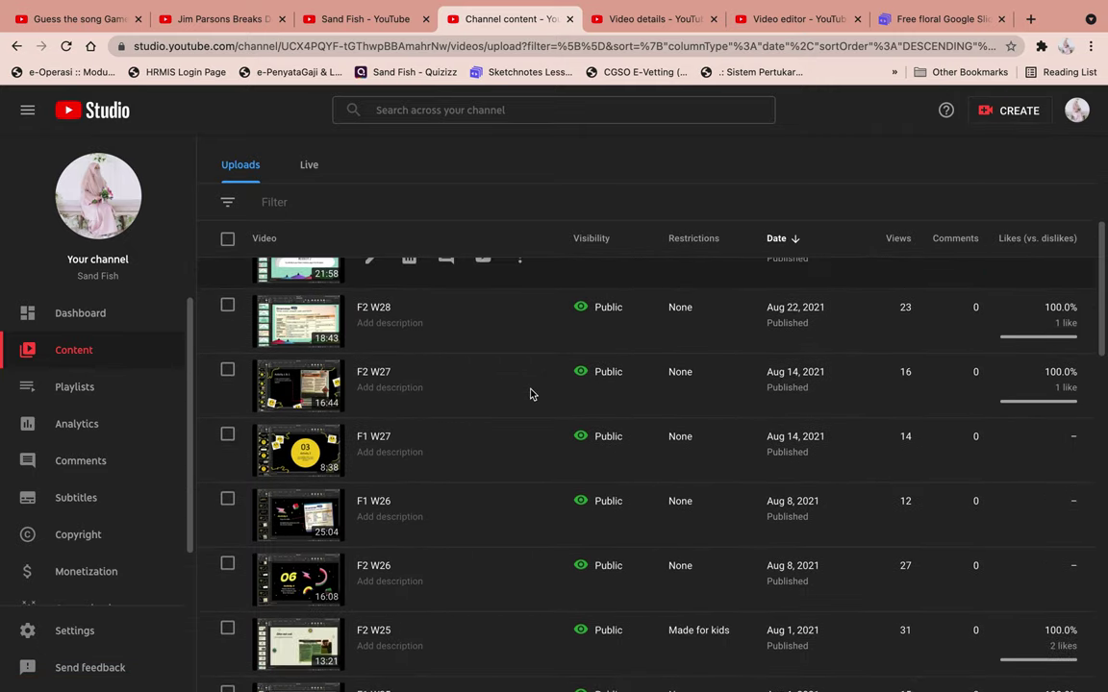
pyautogui.scroll(4, 529, 394)
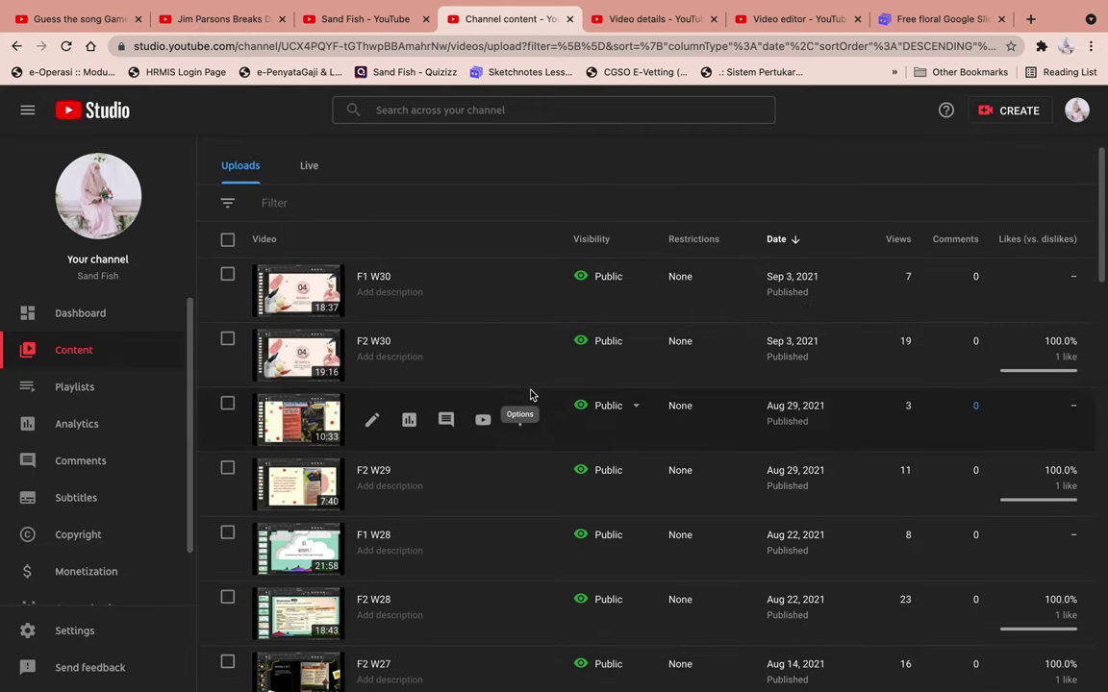
# Step: Look through the older uploads in the channel content list and open the details of the F1 W20 video
pyautogui.scroll(-7, 530, 394)
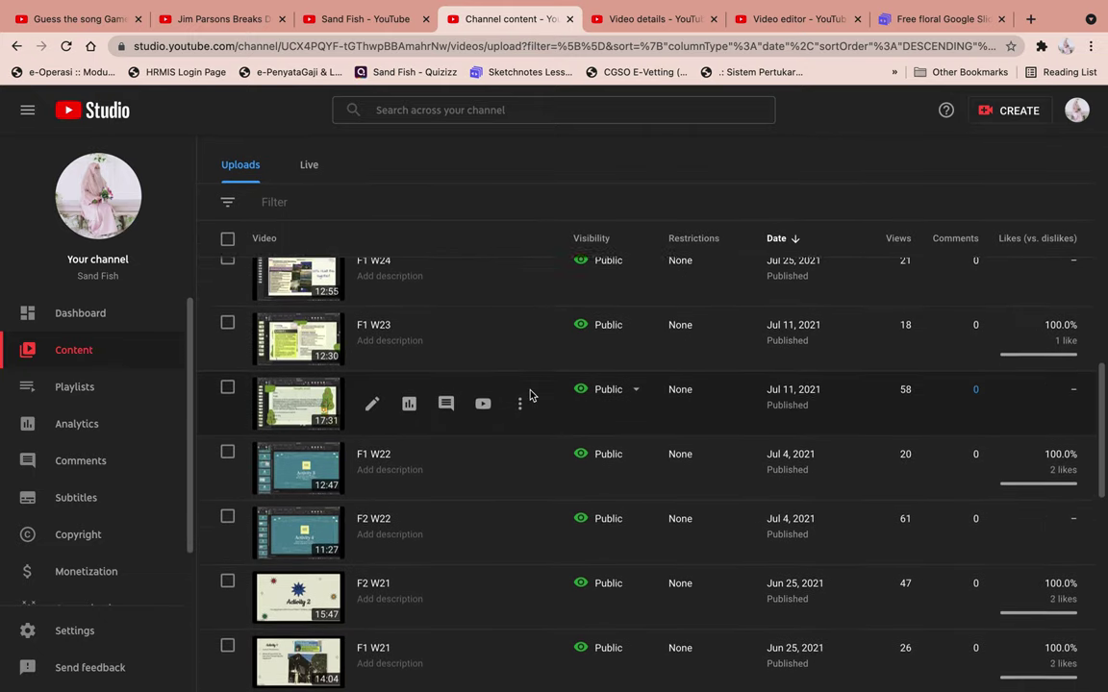
pyautogui.scroll(-3, 530, 395)
pyautogui.scroll(2, 530, 395)
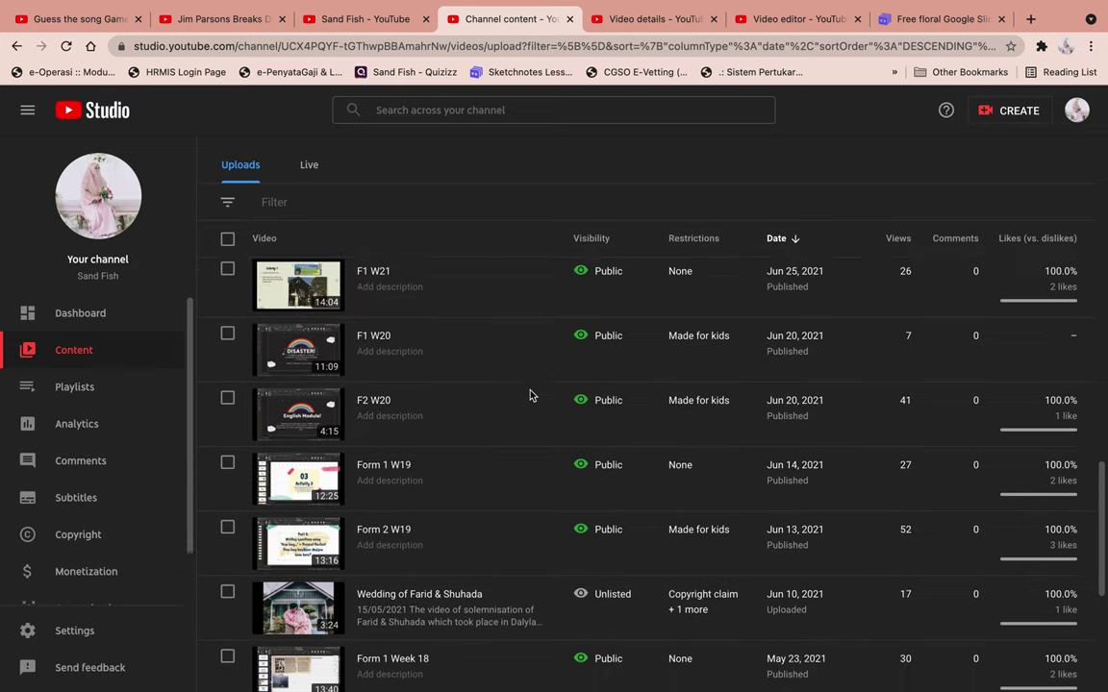
pyautogui.scroll(1, 529, 394)
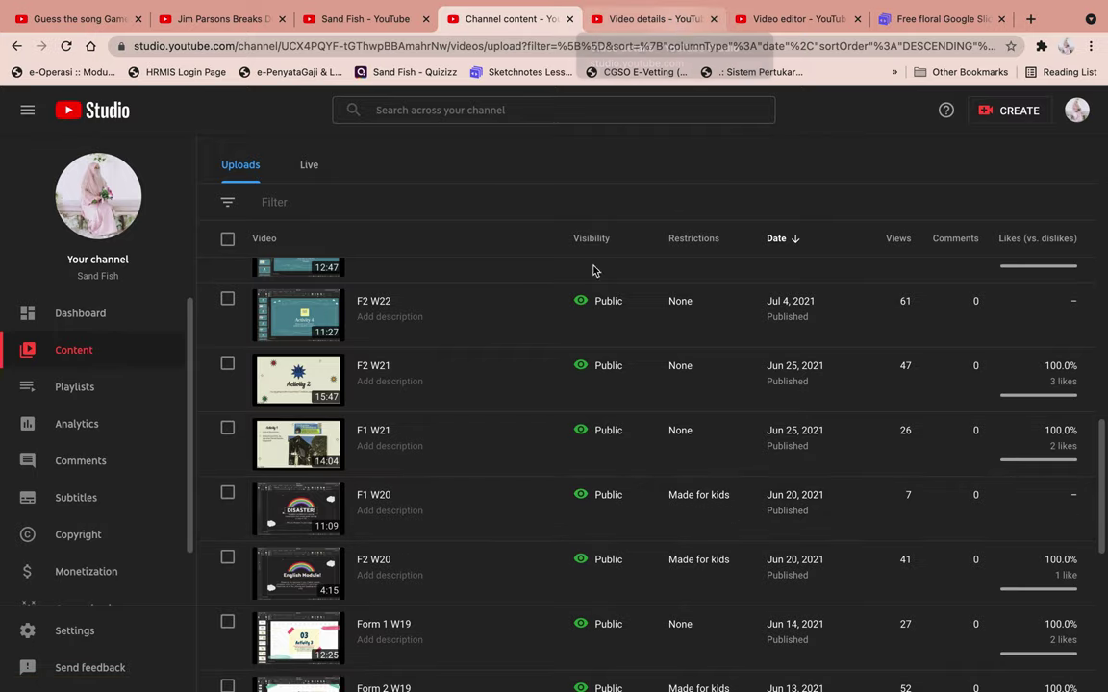
pyautogui.click(310, 514)
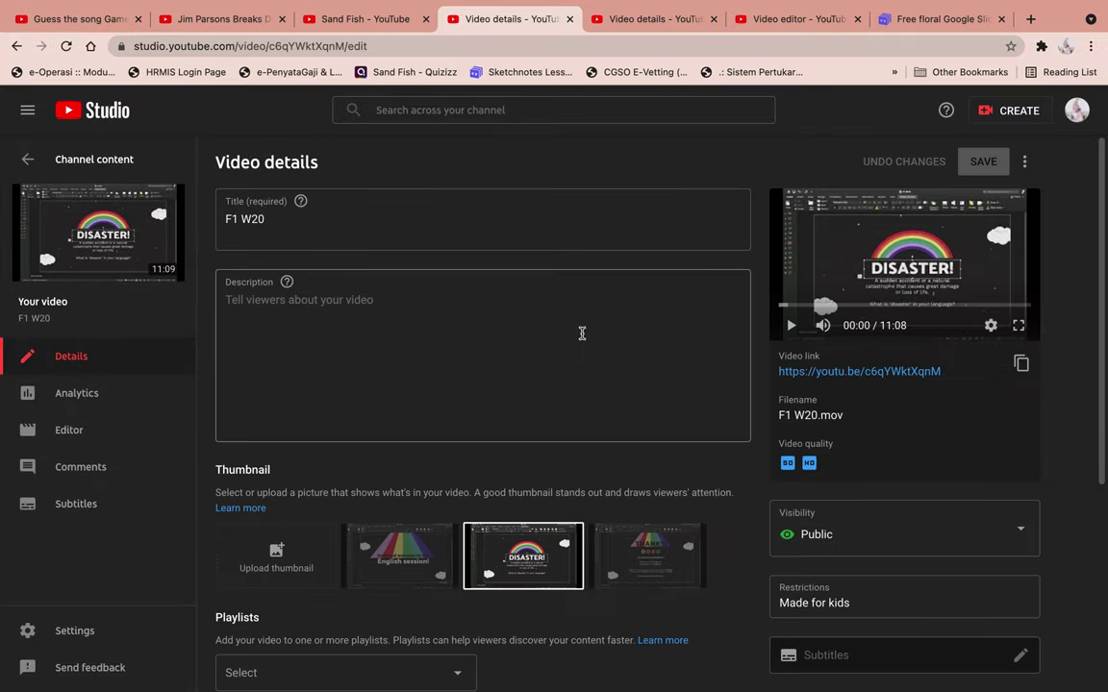
# Step: Try a placeholder text in the video's description and replace it with "Pulse 2, page 28"
pyautogui.click(541, 322)
pyautogui.write('lalalalala')
pyautogui.click(300, 219)
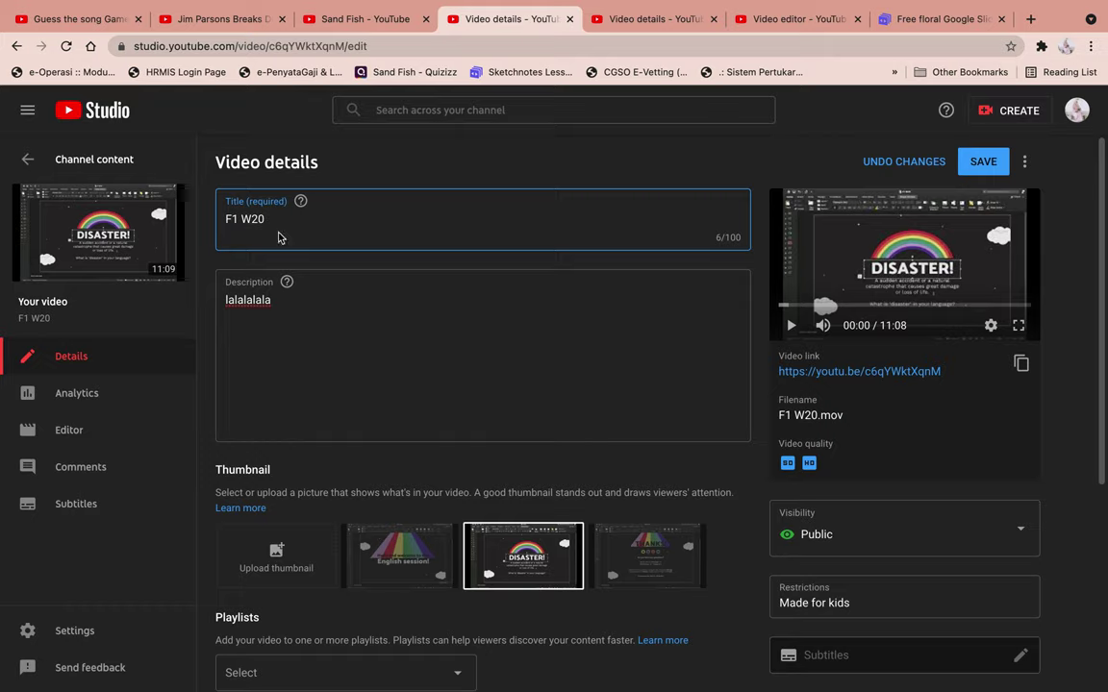
pyautogui.moveTo(279, 299); pyautogui.dragTo(227, 299)
pyautogui.press('BackSpace')
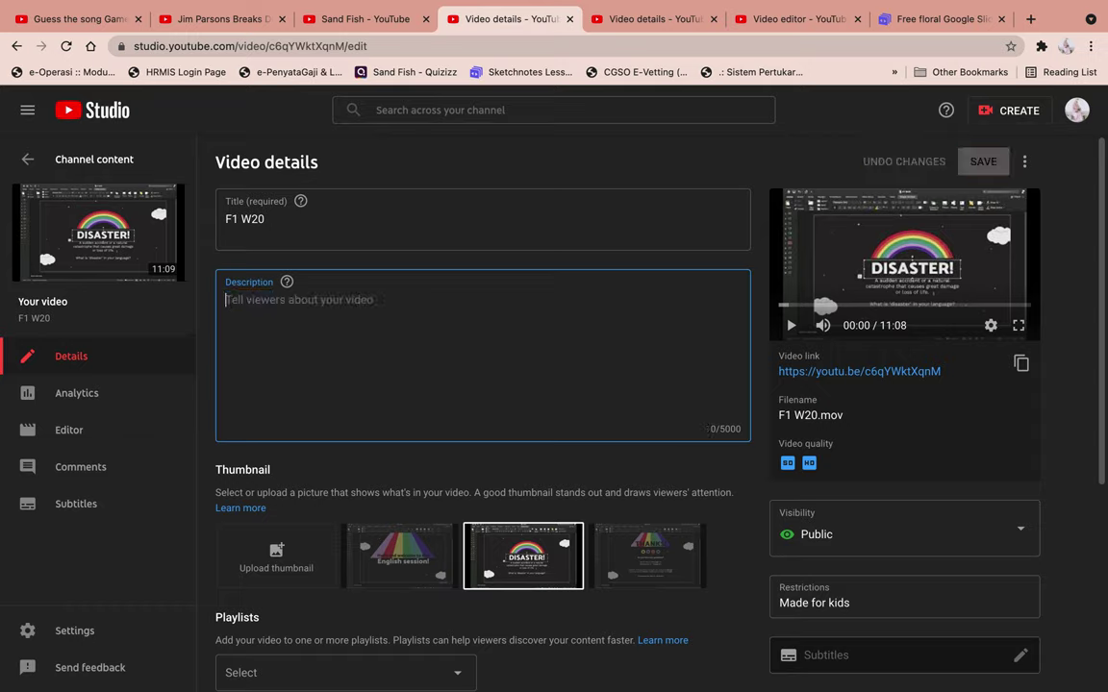
pyautogui.write('Pul')
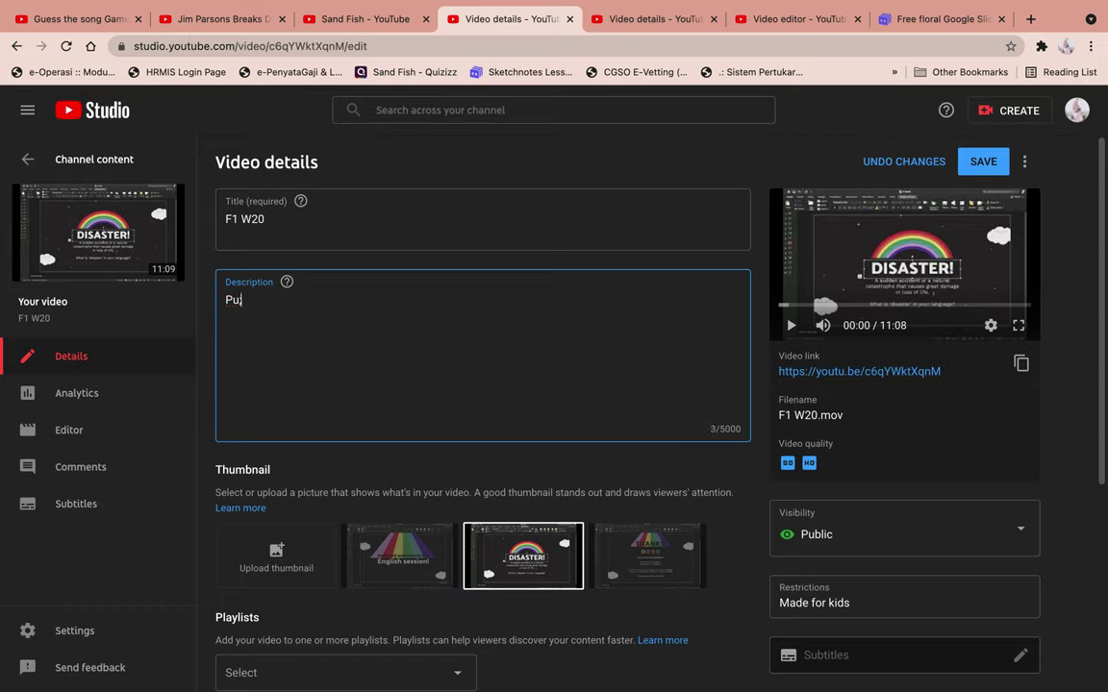
pyautogui.write(', page 28')
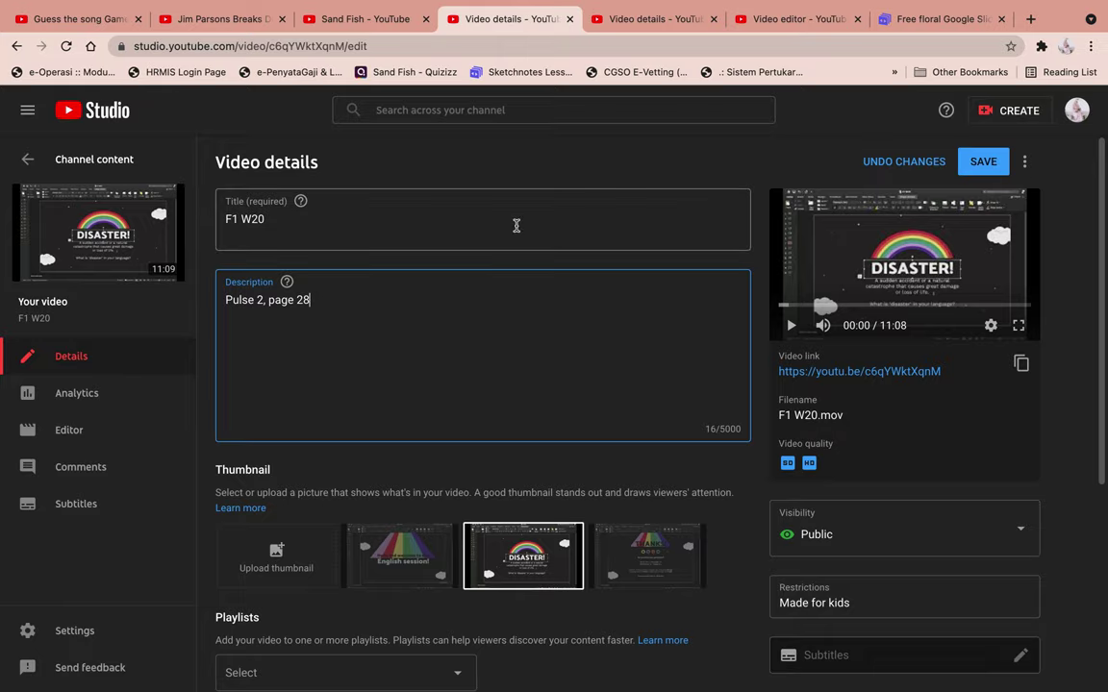
# Step: Review the thumbnail, playlist and audience settings, switching the audience to "No, it's not made for kids" and back to "Yes, it's made for kids"
pyautogui.scroll(-5, 509, 427)
pyautogui.scroll(-1, 508, 427)
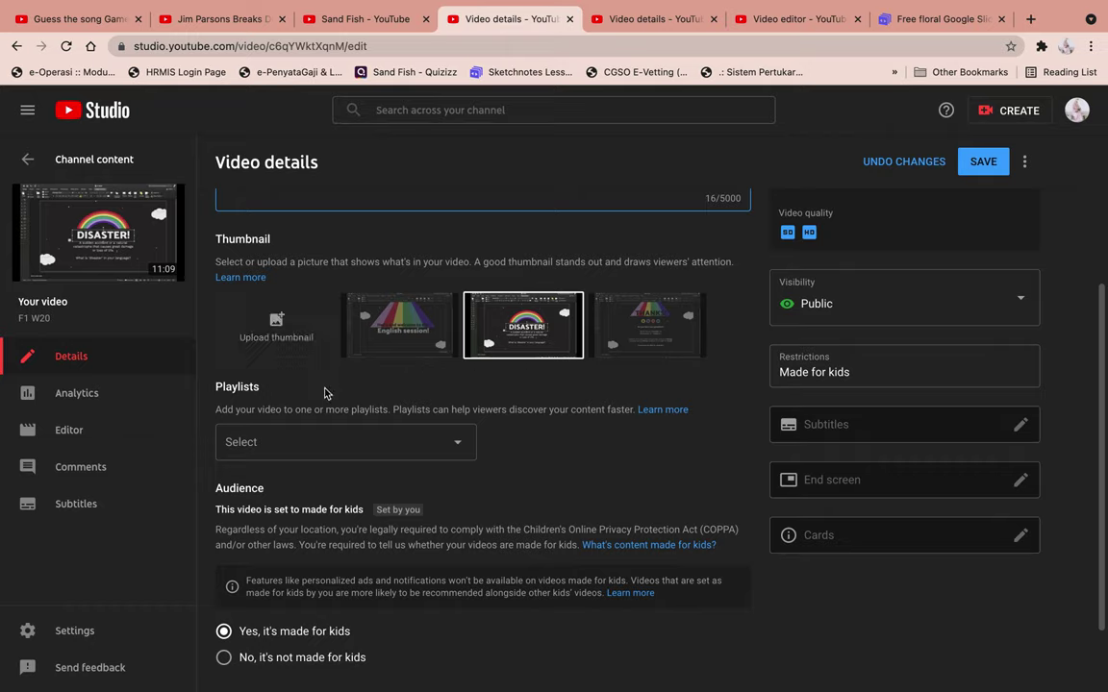
pyautogui.scroll(-2, 412, 409)
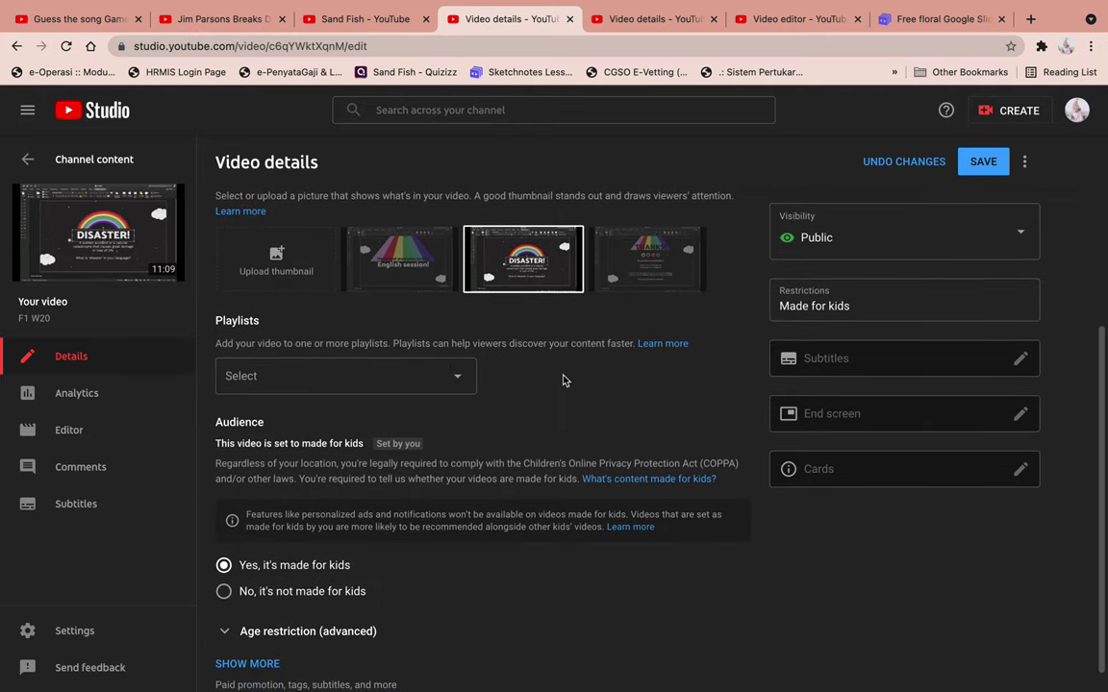
pyautogui.scroll(-1, 569, 385)
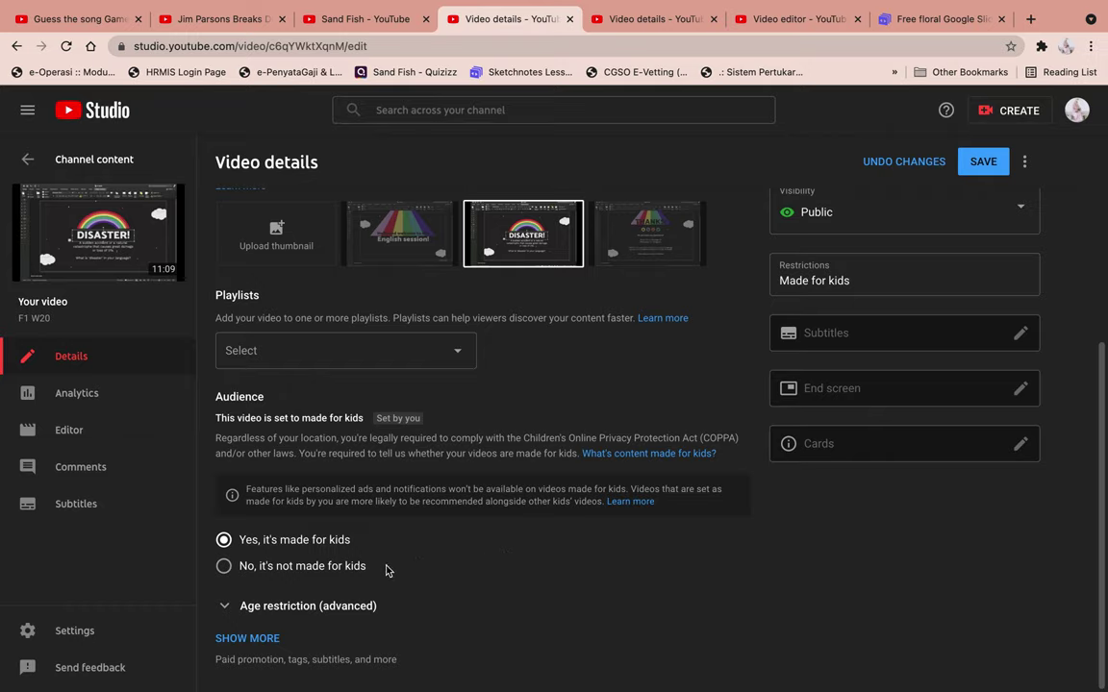
pyautogui.click(225, 569)
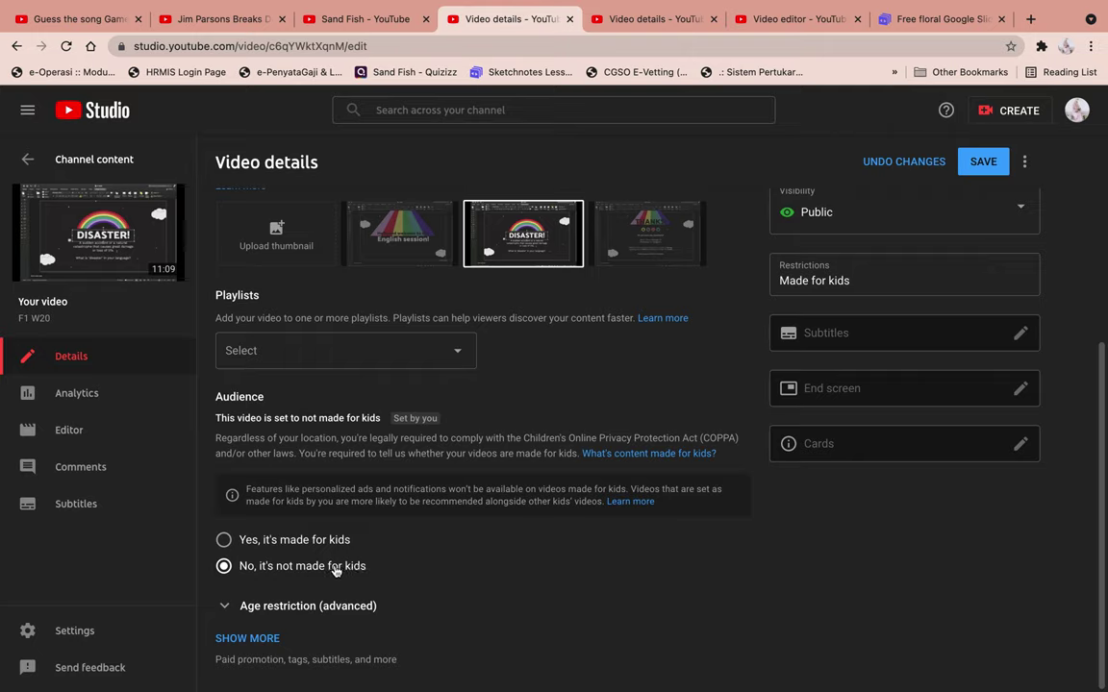
pyautogui.click(223, 539)
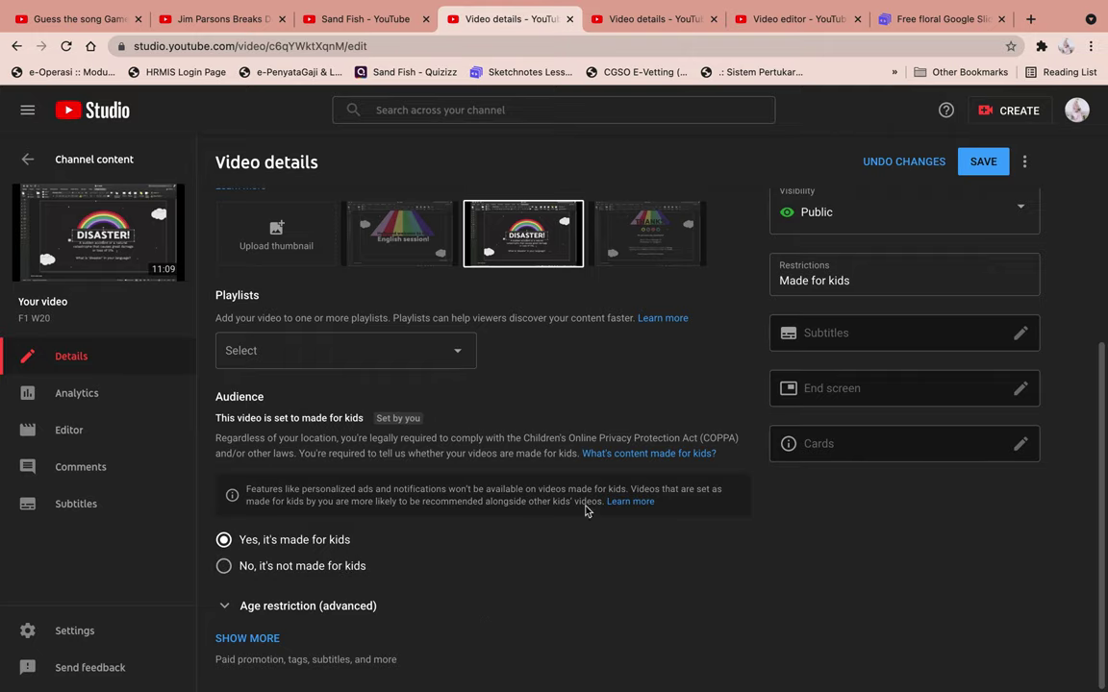
pyautogui.scroll(5, 627, 357)
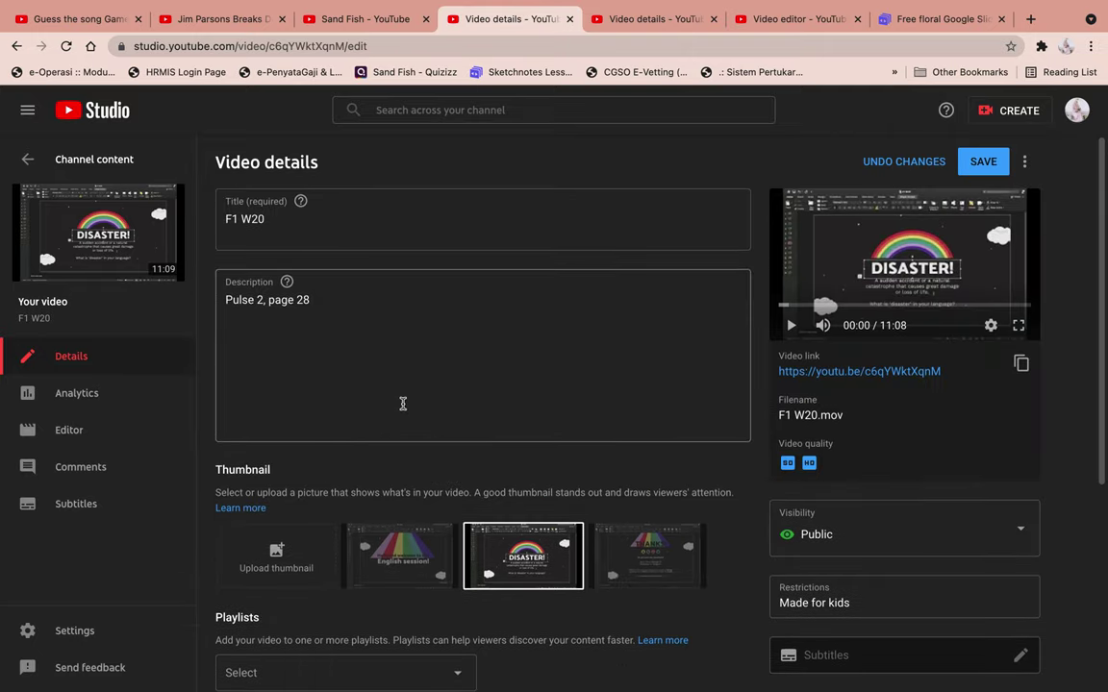
# Step: Discard the unsaved detail changes and look over the F1 W20 video's analytics overview
pyautogui.click(116, 398)
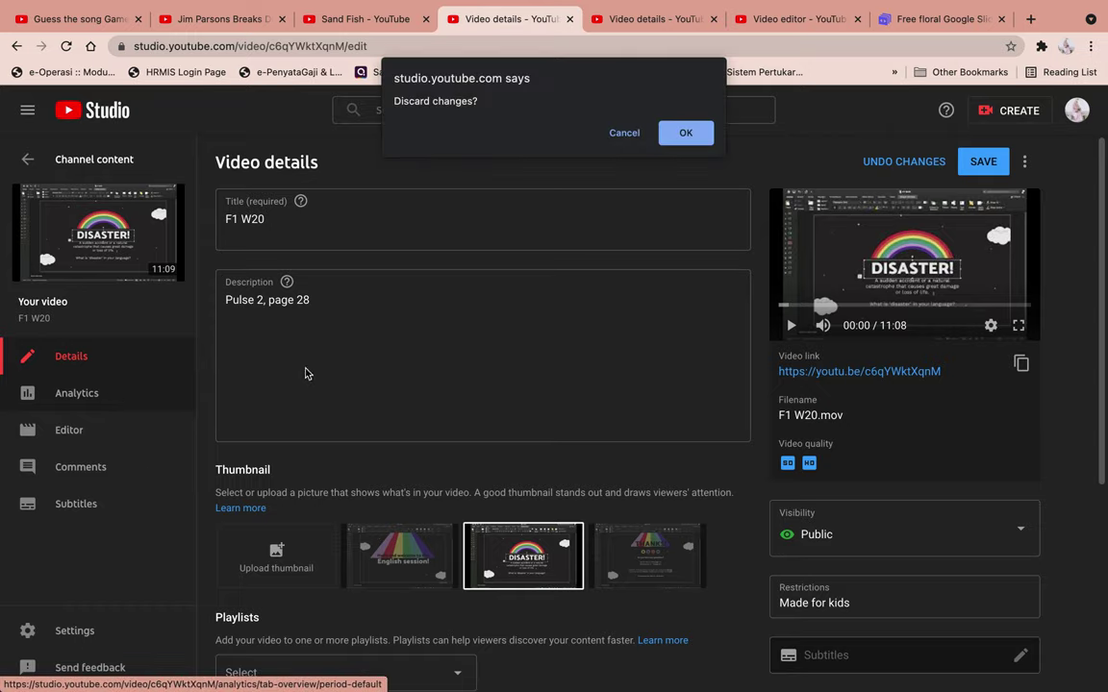
pyautogui.click(665, 139)
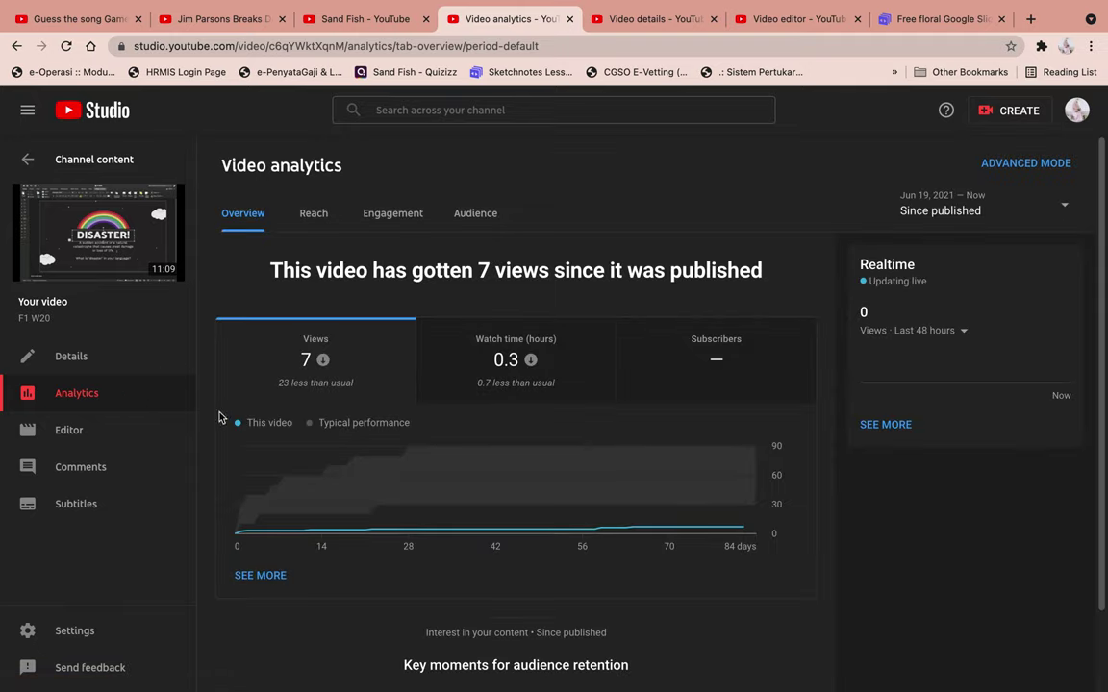
pyautogui.scroll(-2, 591, 450)
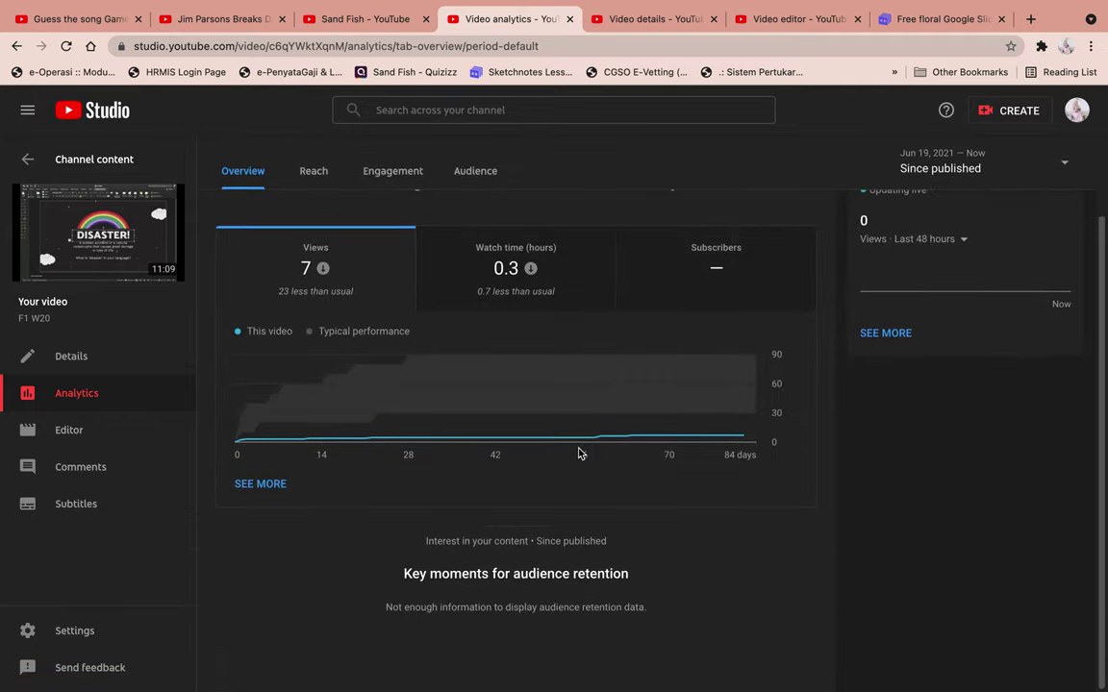
pyautogui.scroll(2, 577, 455)
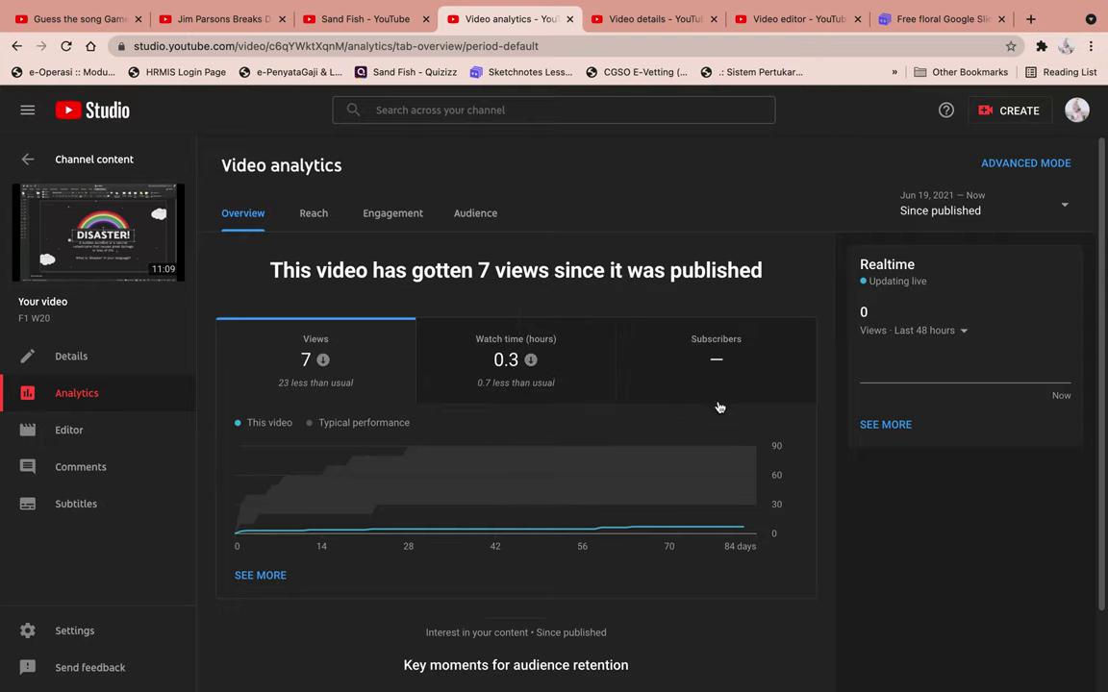
# Step: Open the F1 W20 video in the video editor and get started with its timeline
pyautogui.click(96, 434)
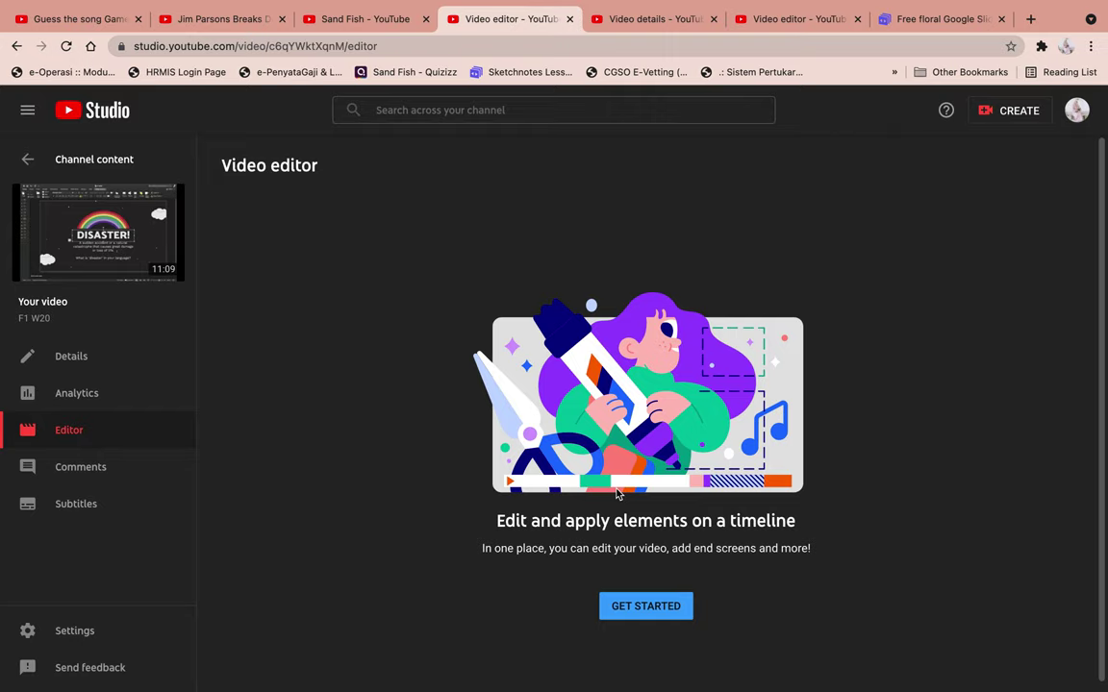
pyautogui.click(673, 607)
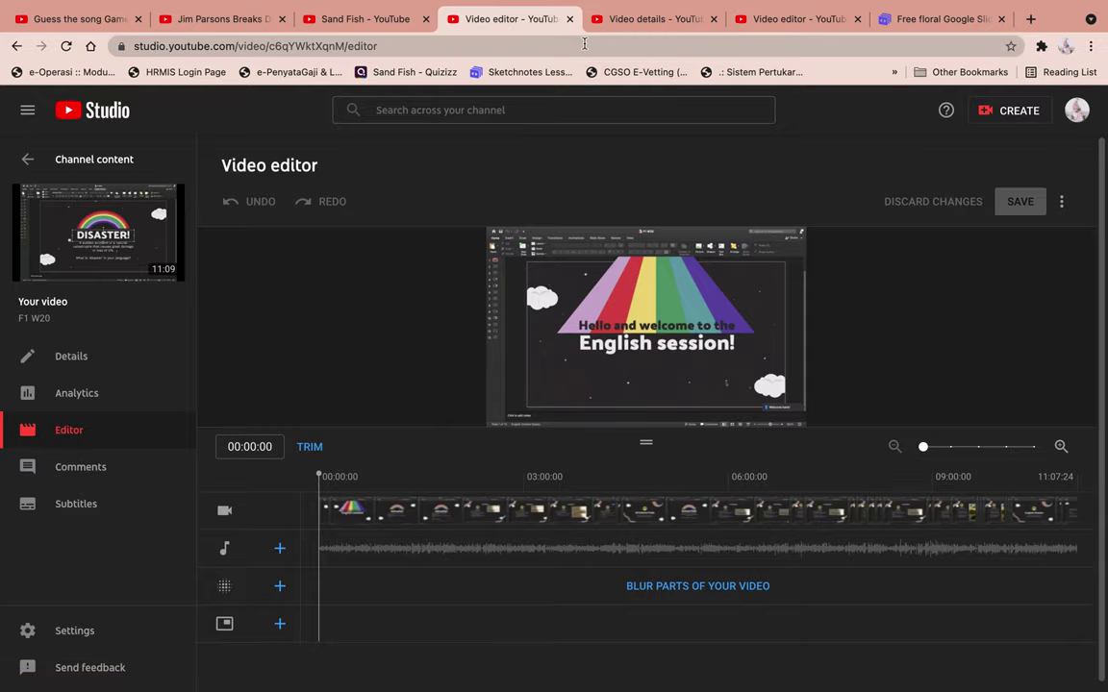
# Step: Close the three open YouTube Studio pages in the browser
pyautogui.click(570, 19)
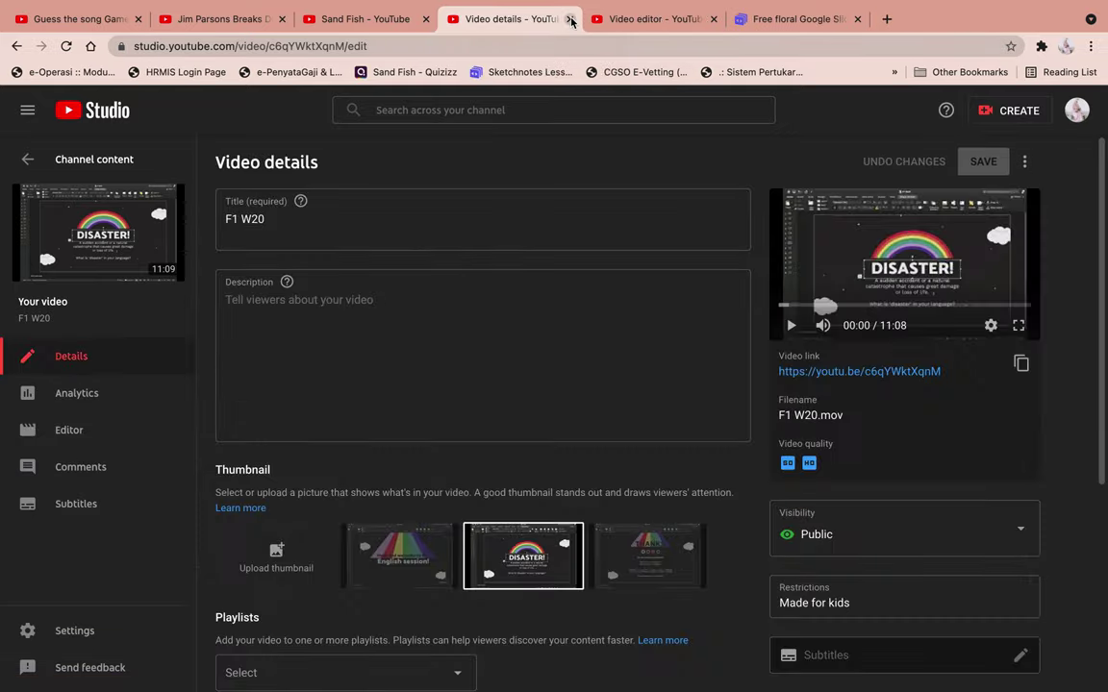
pyautogui.click(570, 19)
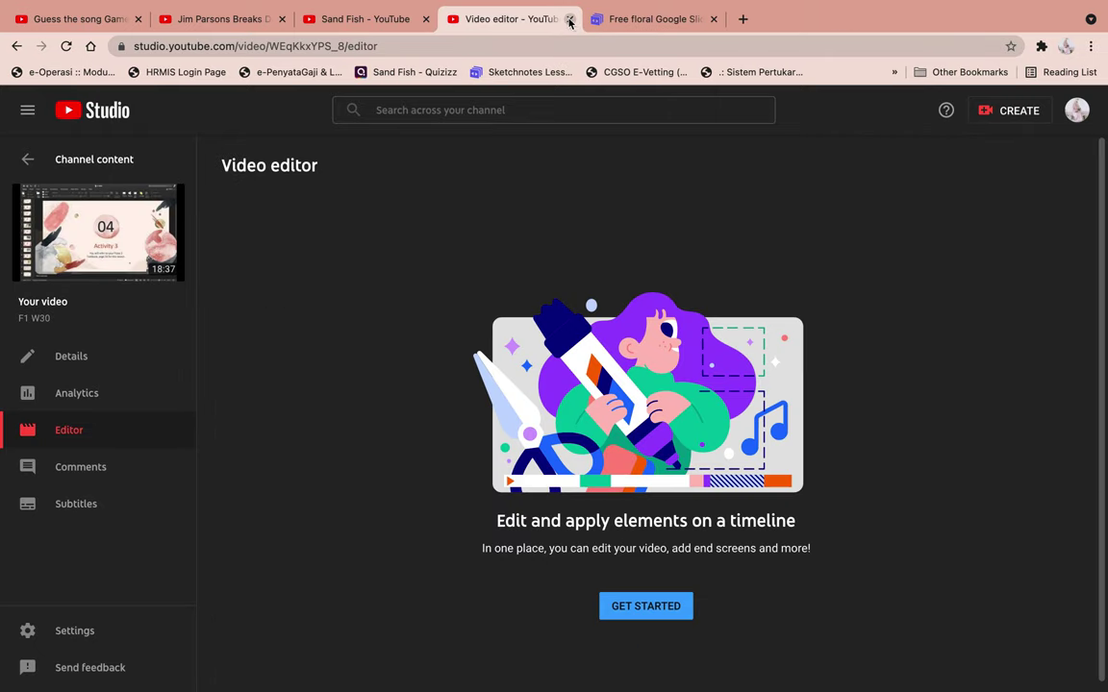
pyautogui.click(569, 19)
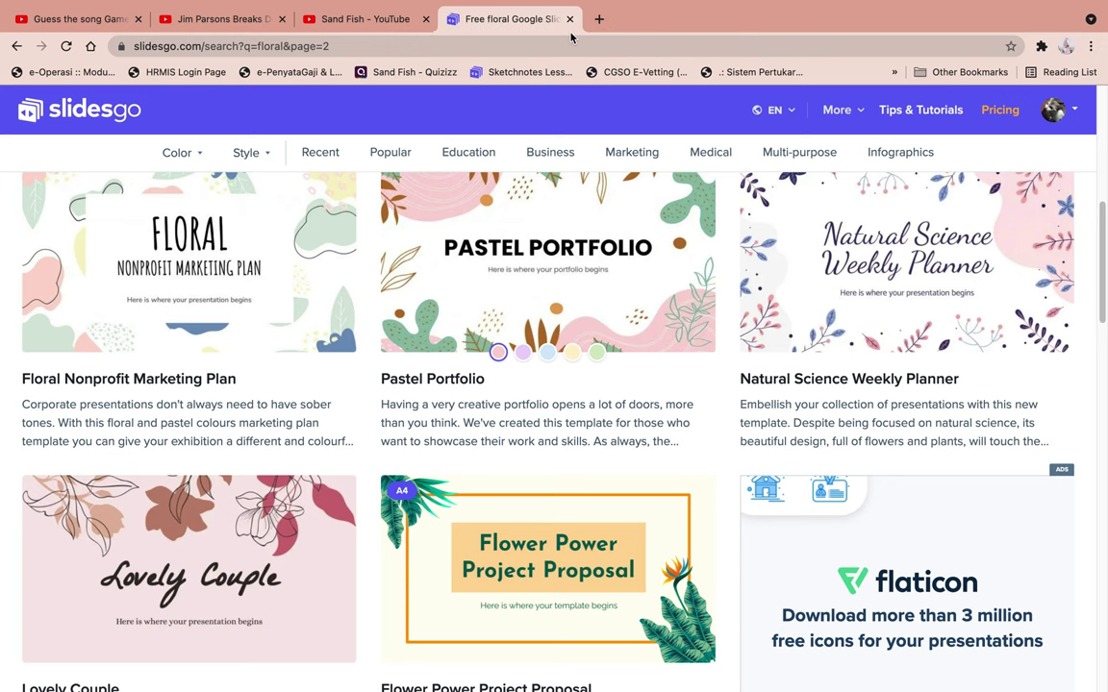
# Step: Return to the Sand Fish channel's videos page and look through the uploads down to the oldest and back
pyautogui.click(381, 20)
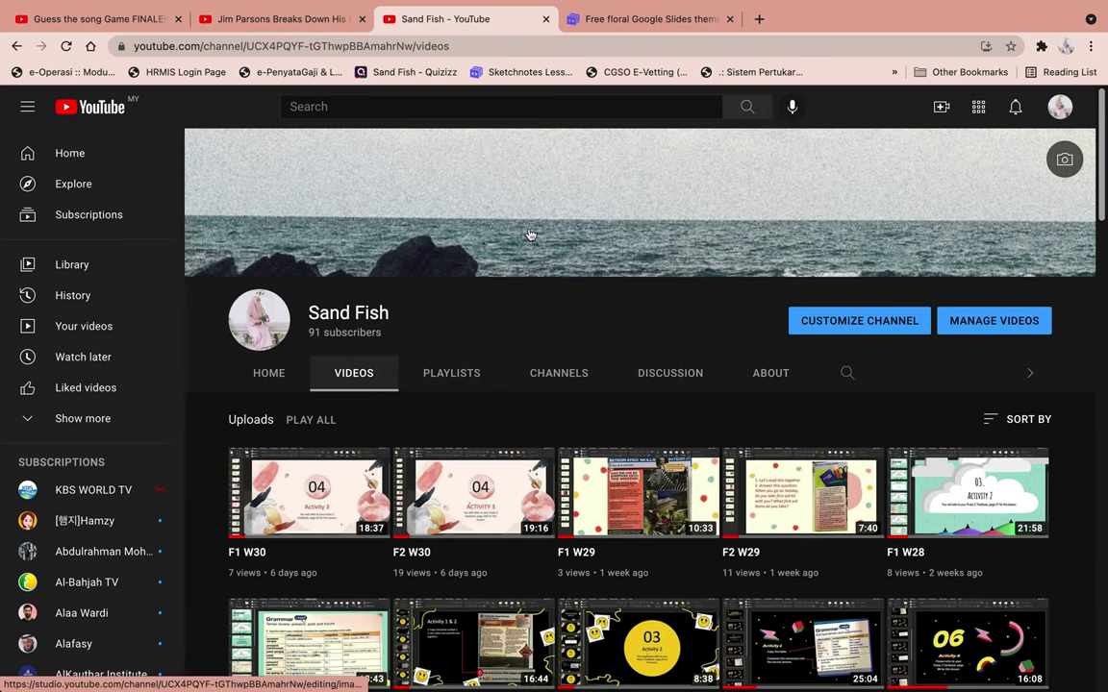
pyautogui.scroll(-1, 759, 416)
pyautogui.scroll(-10, 759, 417)
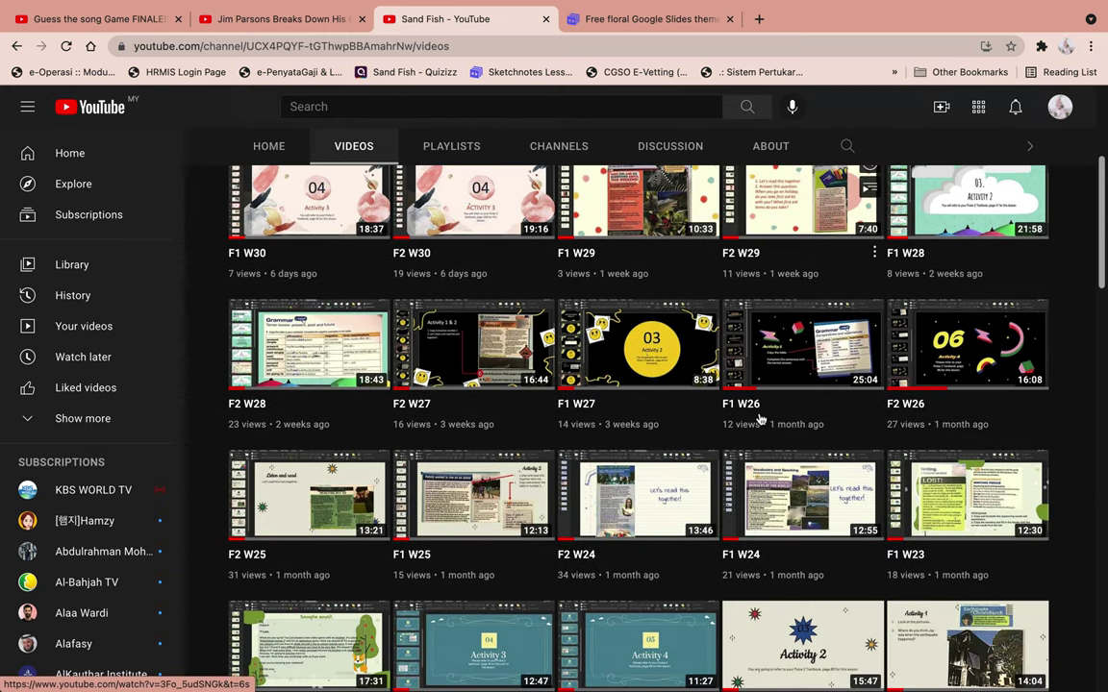
pyautogui.scroll(-13, 759, 419)
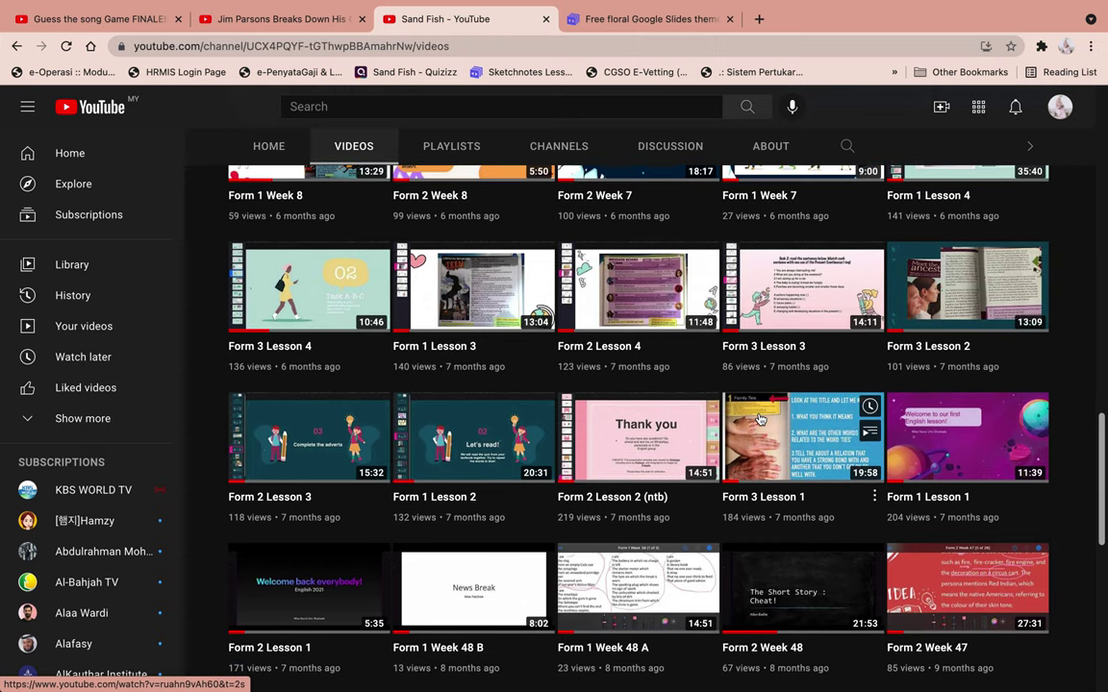
pyautogui.scroll(-7, 759, 419)
pyautogui.scroll(20, 759, 426)
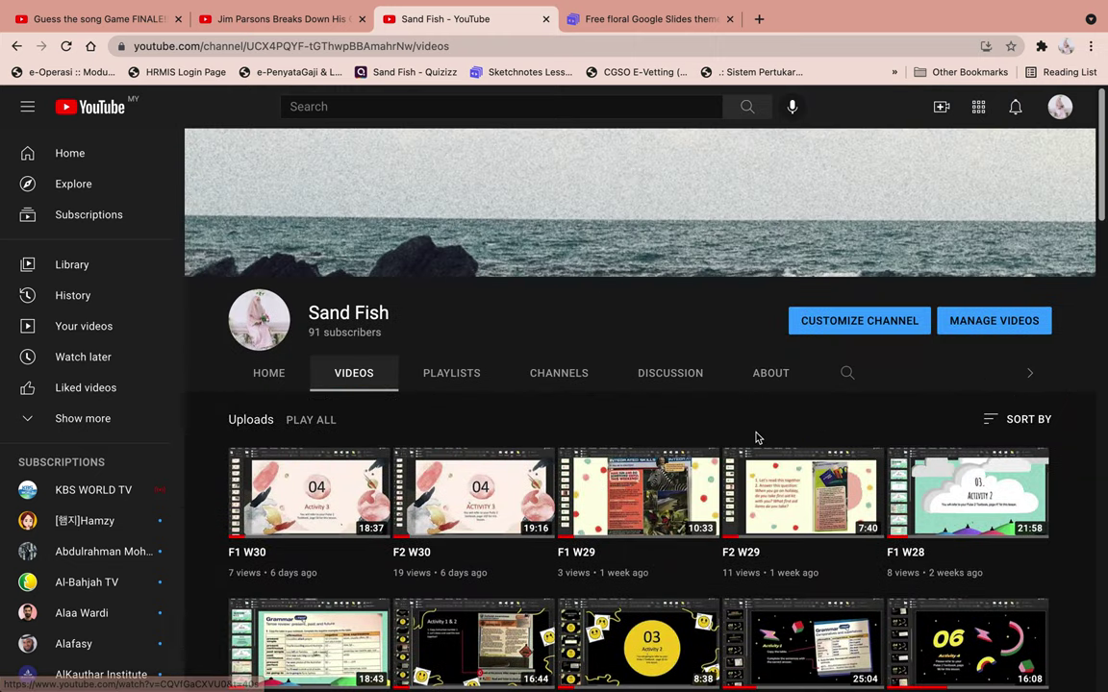
# Step: Switch from the browser to the LETPLC presentation in PowerPoint, showing the YouTube slide
pyautogui.hotkey('ctrl', 'Up')
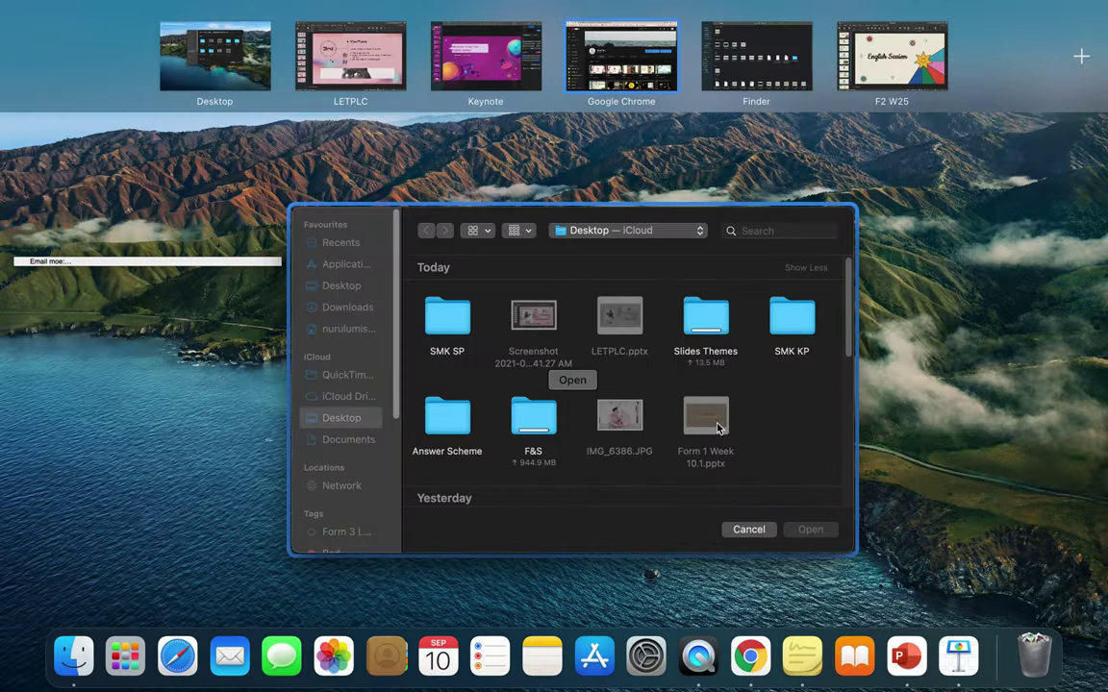
pyautogui.moveTo(382, 73)
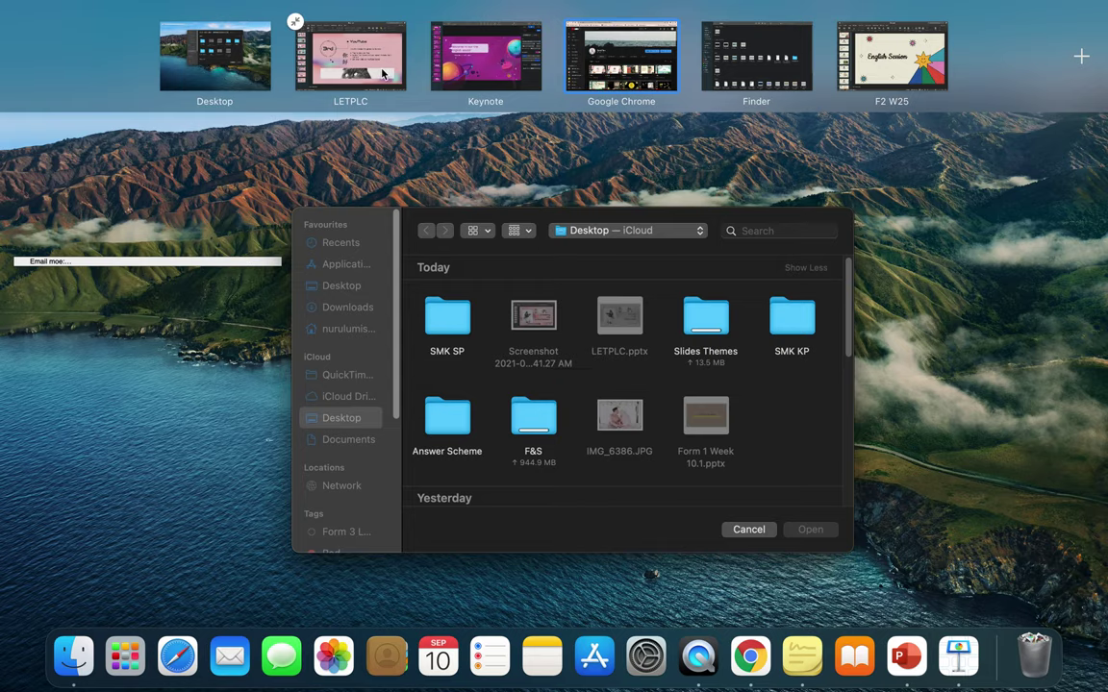
pyautogui.click(382, 74)
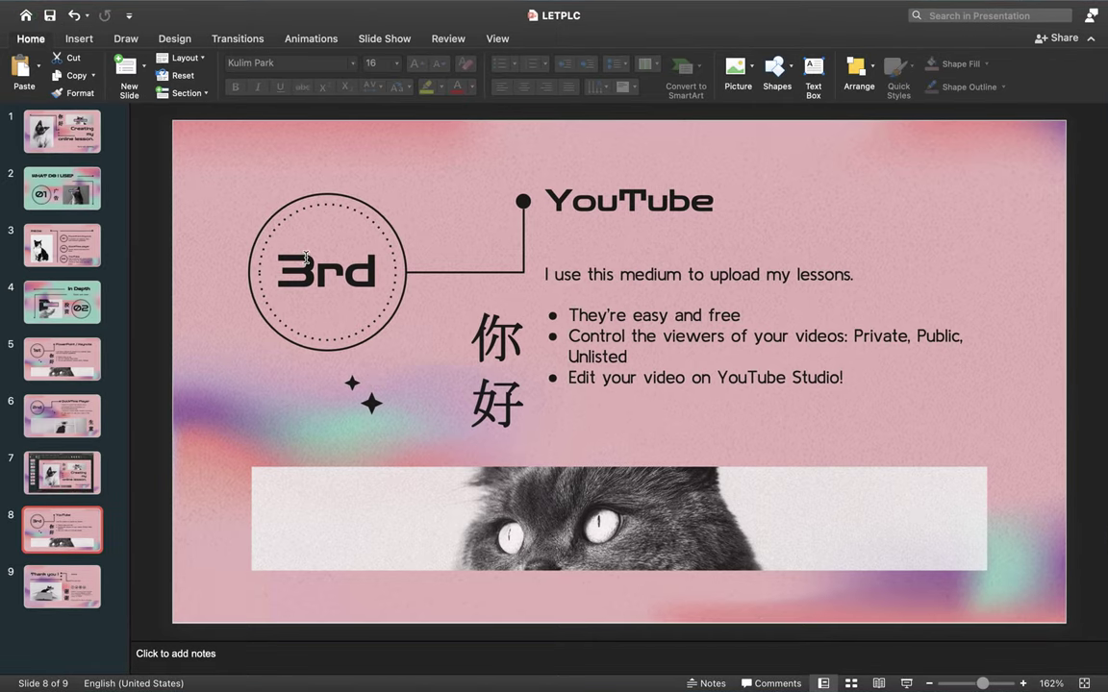
# Step: Switch to Finder, go back to the Lesson Plans folder and open the Form 1 folder to look through its lesson files
pyautogui.hotkey('ctrl', 'Up')
pyautogui.click(778, 90)
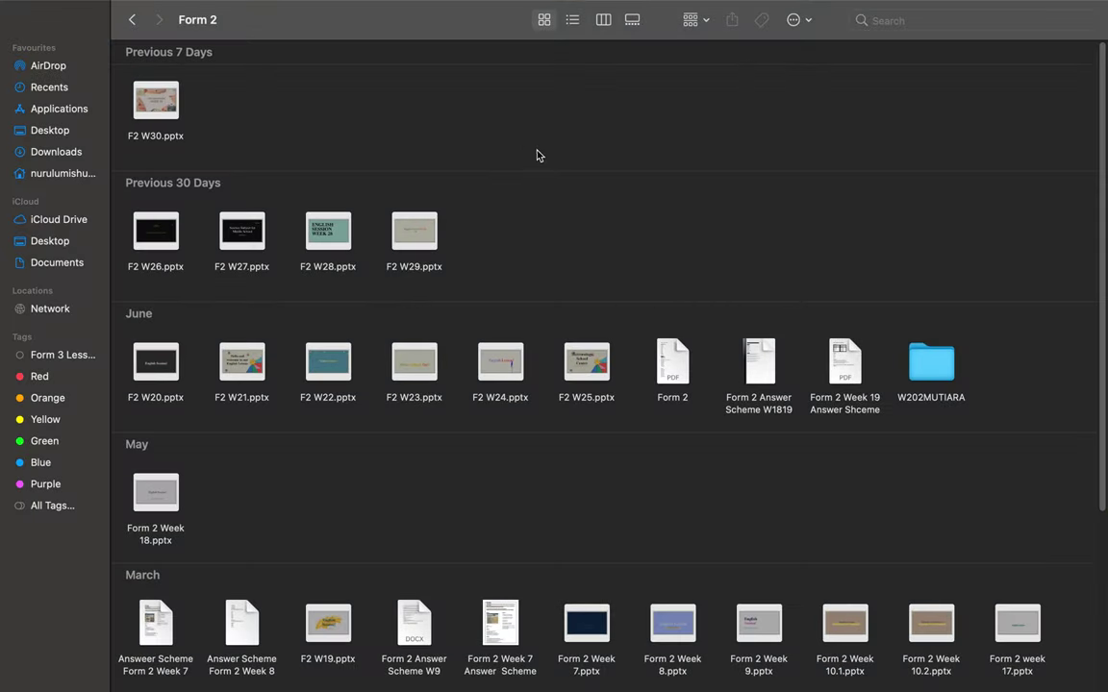
pyautogui.click(132, 21)
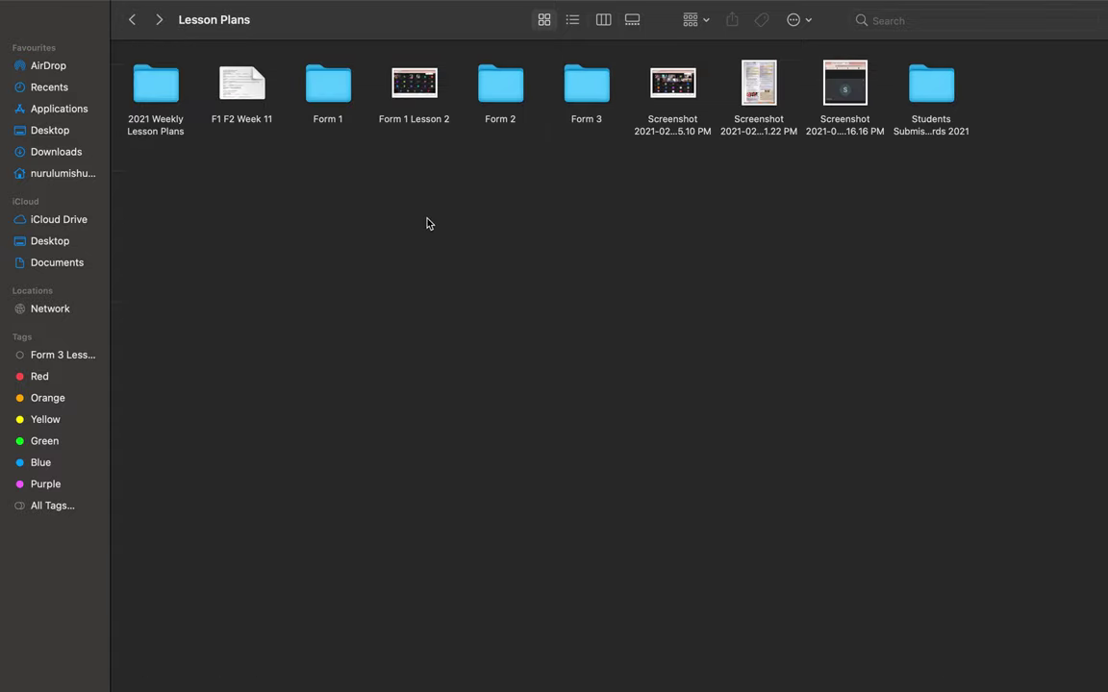
pyautogui.click(162, 20)
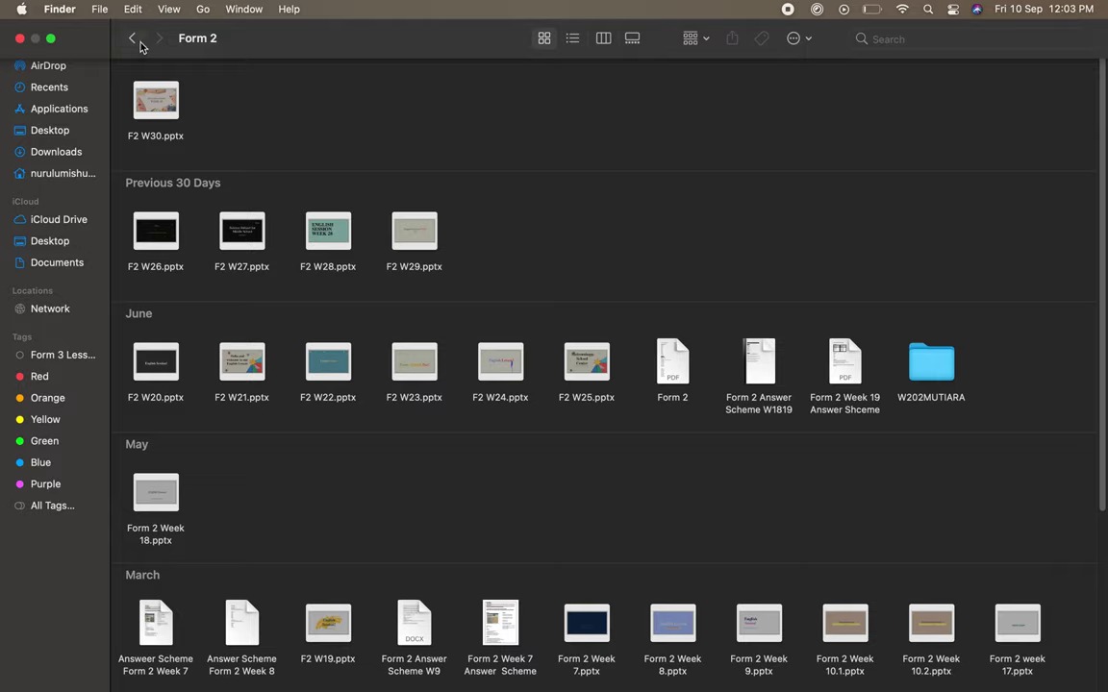
pyautogui.click(139, 44)
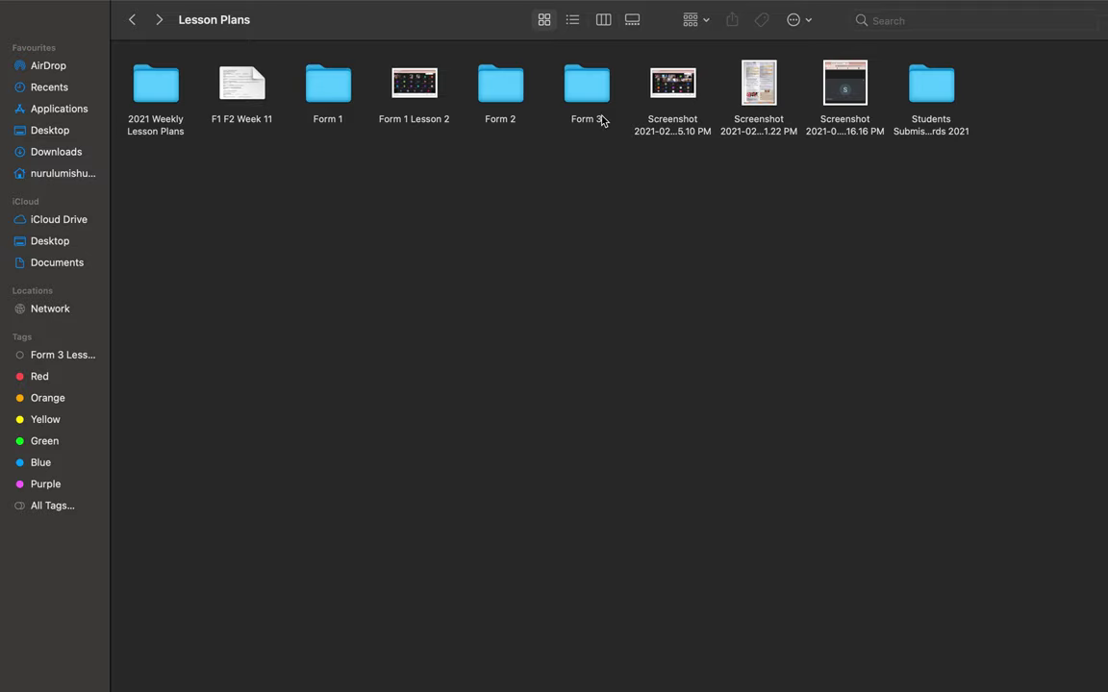
pyautogui.doubleClick(321, 92)
pyautogui.scroll(-5, 495, 390)
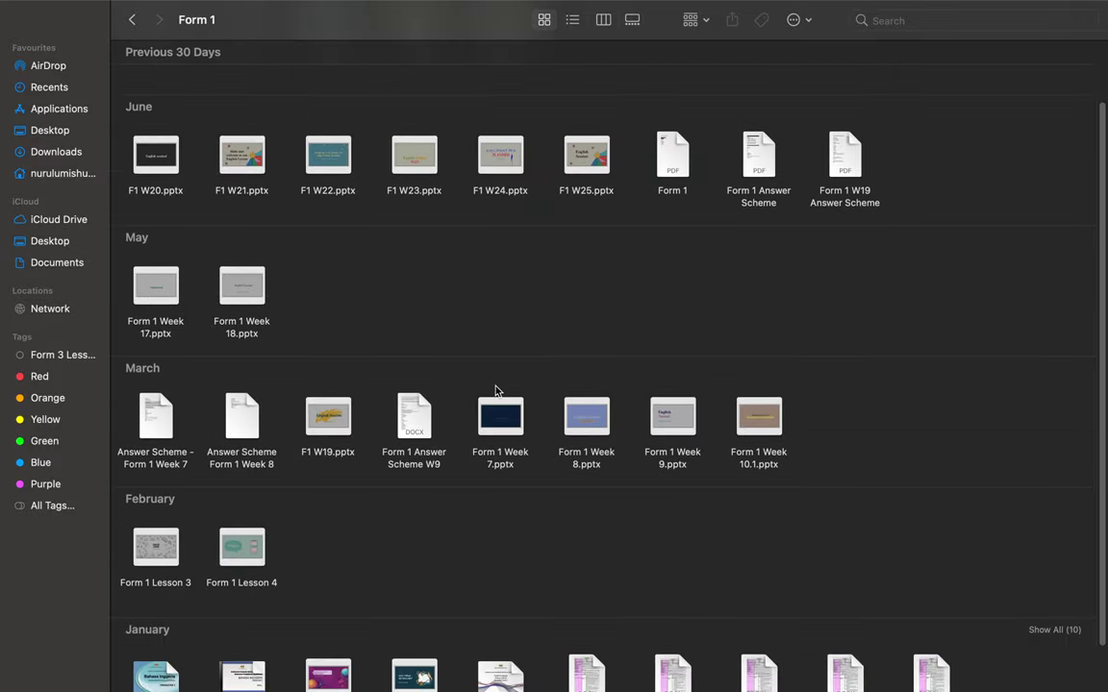
# Step: Return to the Lesson Plans folder and open the Form 2 folder to look through its lesson files
pyautogui.scroll(5, 359, 252)
pyautogui.click(132, 20)
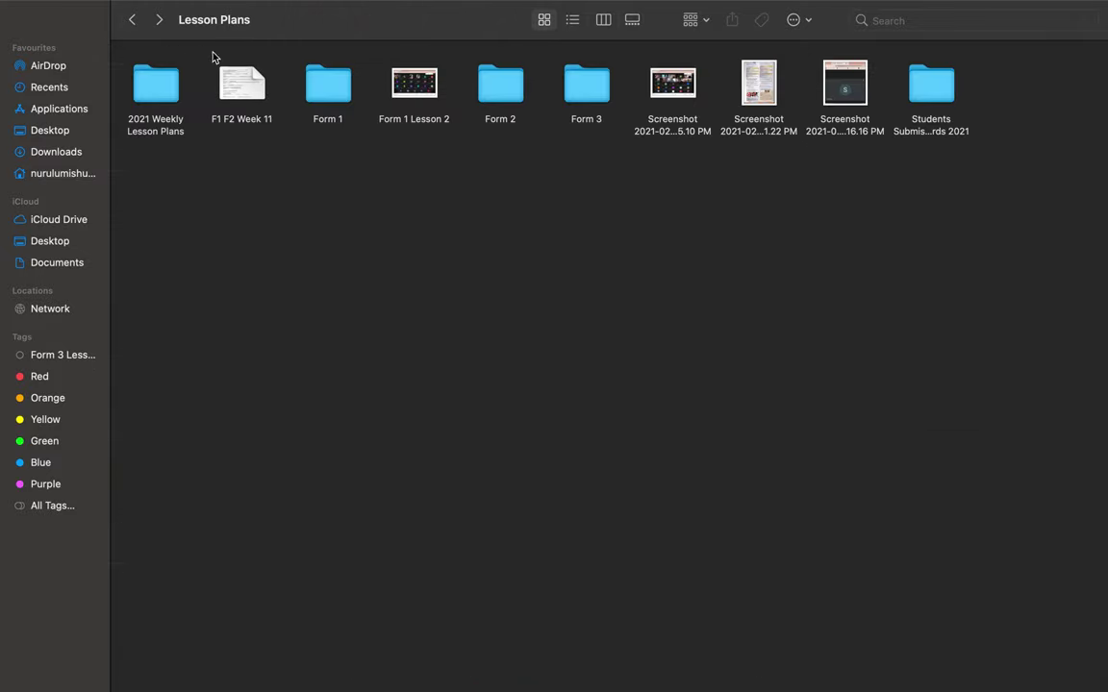
pyautogui.doubleClick(490, 91)
pyautogui.scroll(-4, 530, 302)
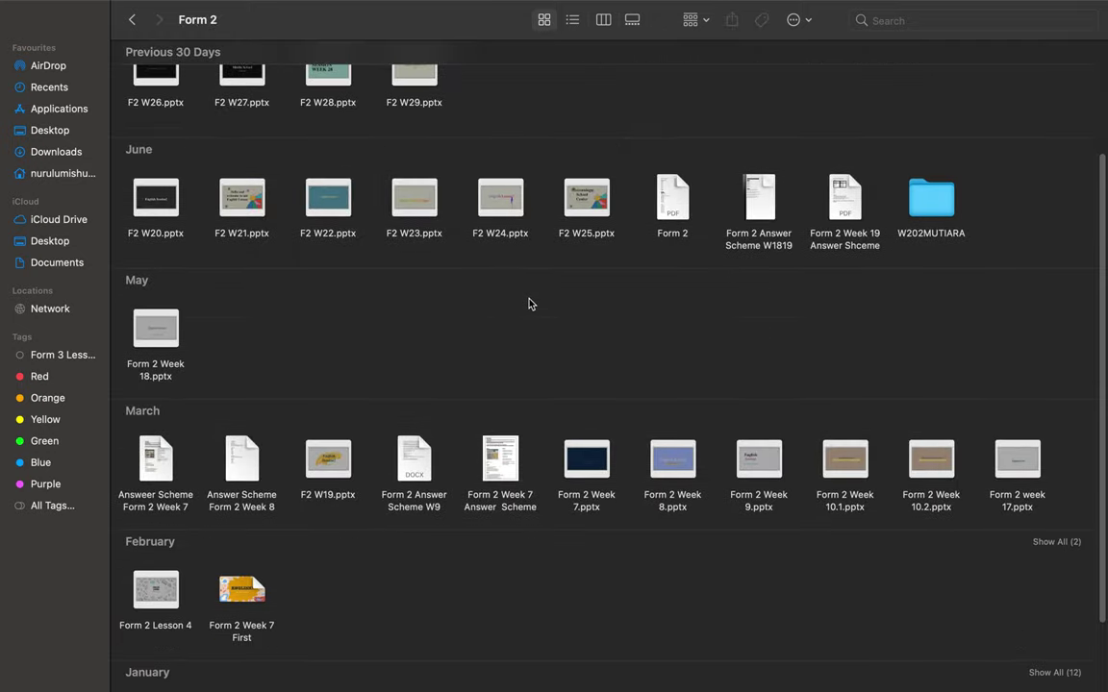
pyautogui.scroll(3, 529, 302)
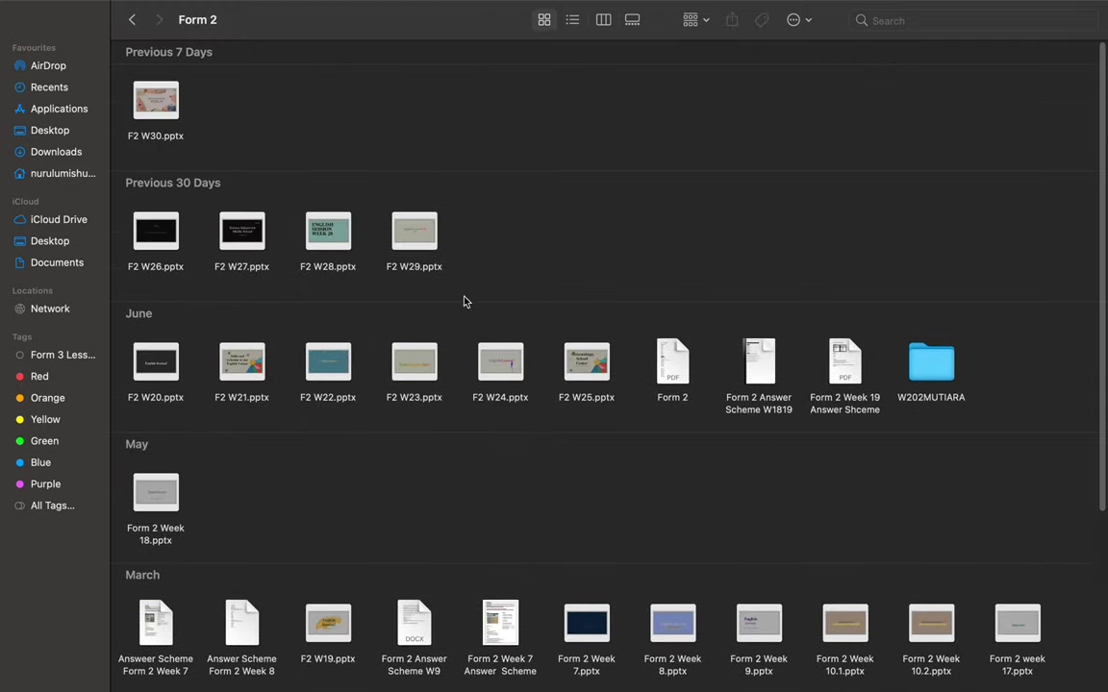
# Step: Open the Form 3 folder from Lesson Plans to view its lesson files, and return to the Lesson Plans folder
pyautogui.click(132, 20)
pyautogui.doubleClick(580, 87)
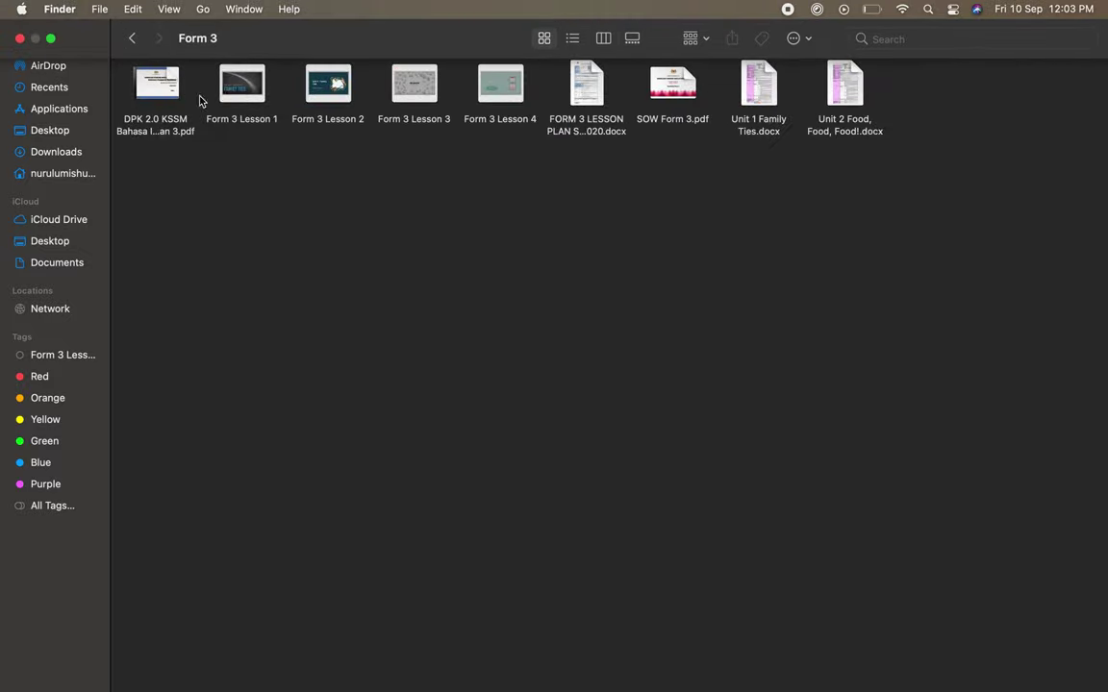
pyautogui.click(133, 21)
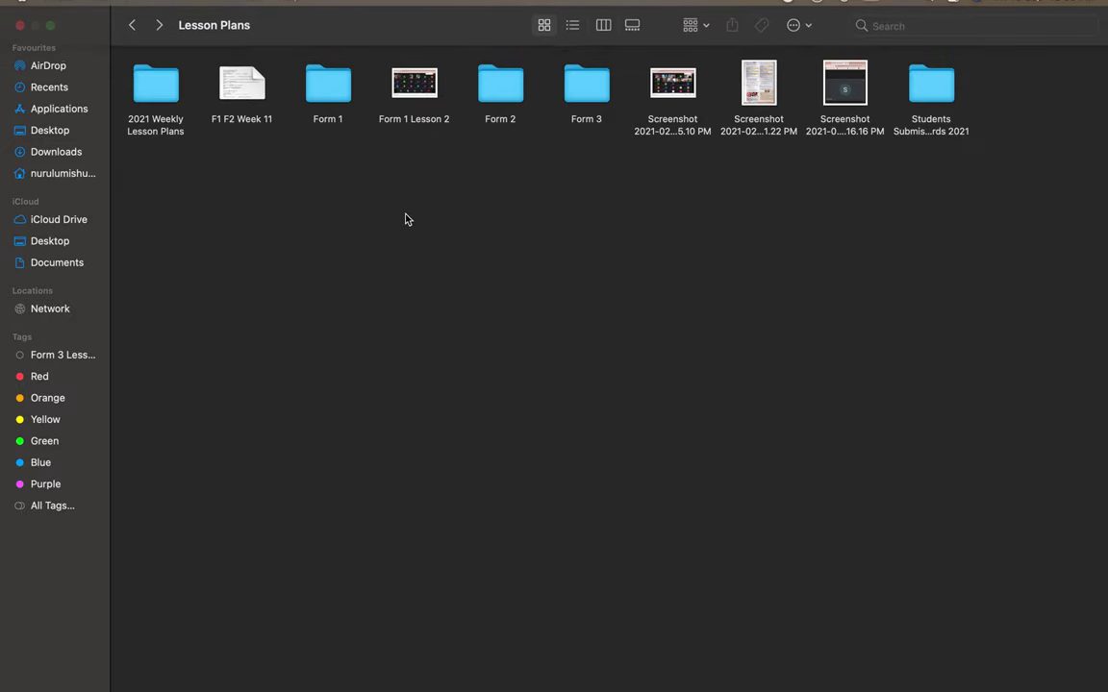
# Step: Take the Finder window out of full screen and switch to the LETPLC presentation in PowerPoint
pyautogui.press('ctrl+super+f')
pyautogui.click(387, 68)
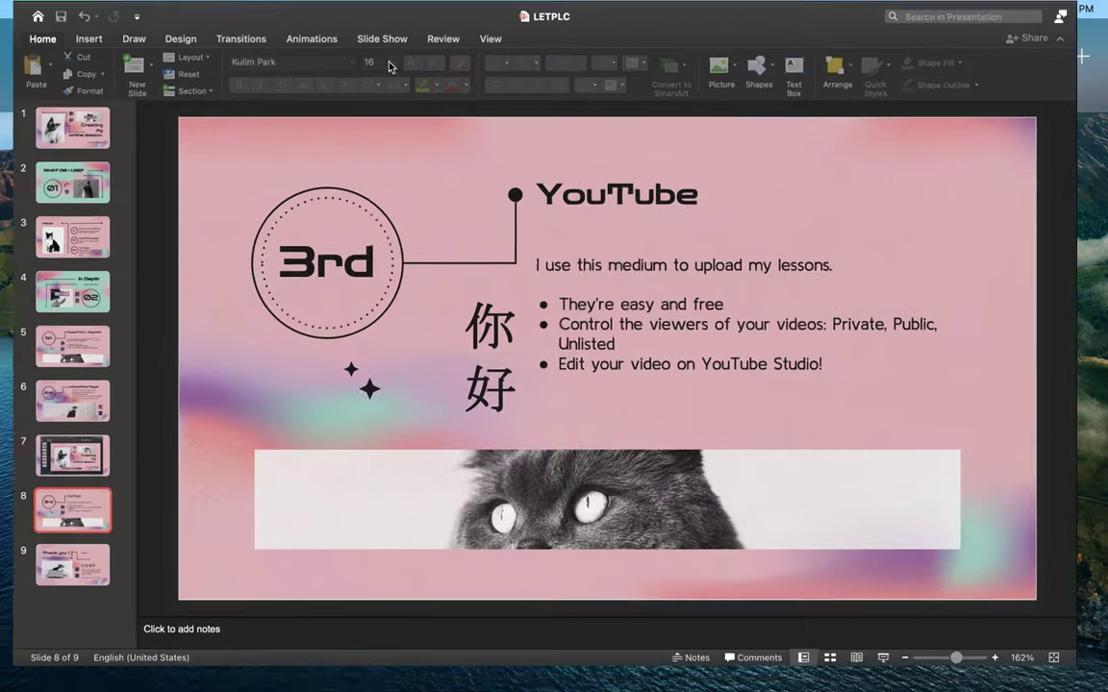